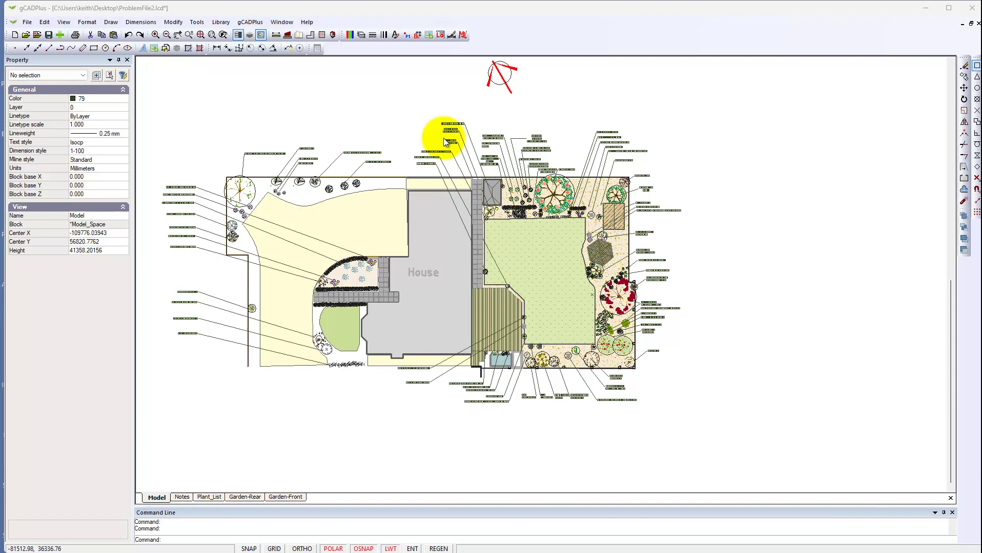
# Review the layer object counts in the Layer Properties Manager, then cancel without changes.
pyautogui.click(361, 35)
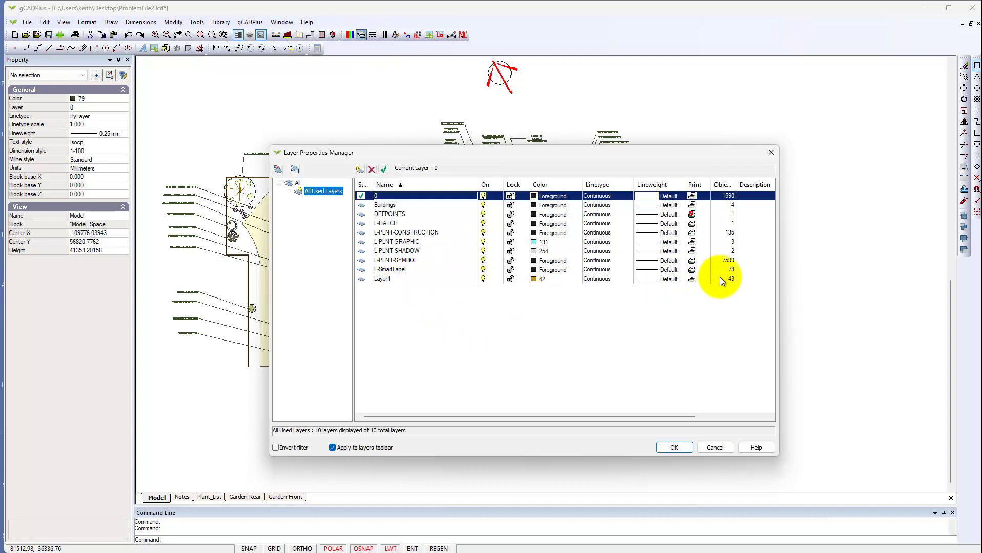
pyautogui.click(716, 448)
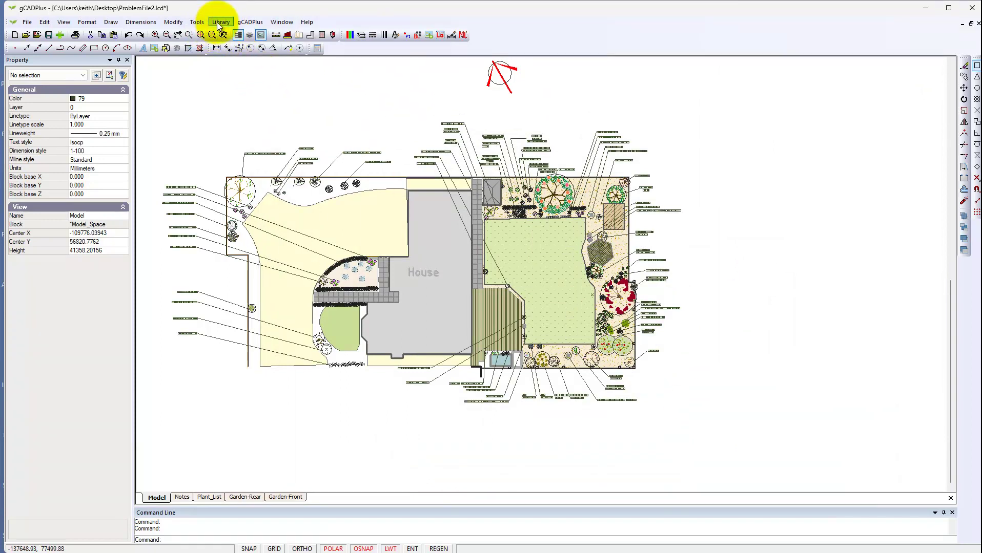
# Isolate Layer1 with Tools > Isolate Layer and reopen the layer list to confirm it.
pyautogui.click(196, 22)
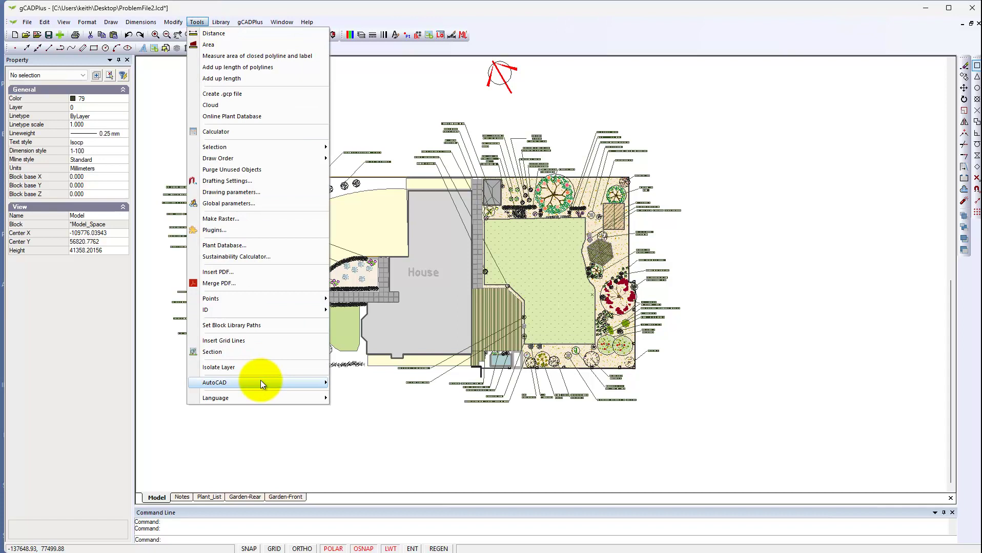
pyautogui.click(268, 366)
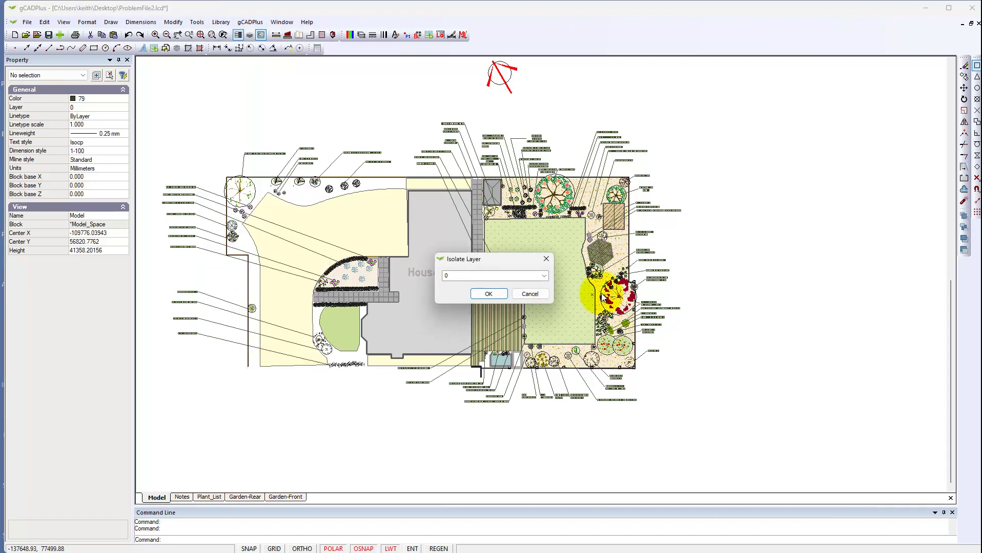
pyautogui.click(543, 276)
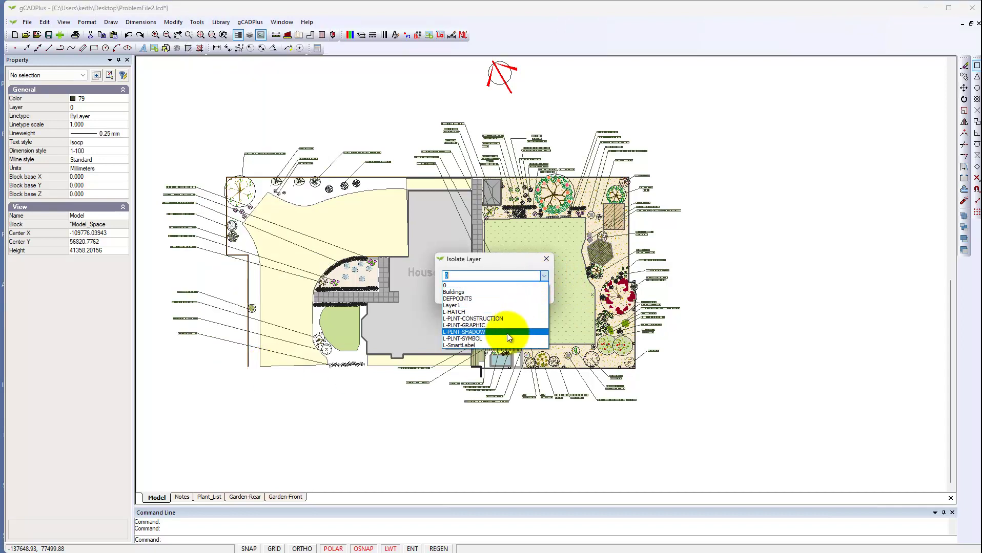
pyautogui.click(492, 305)
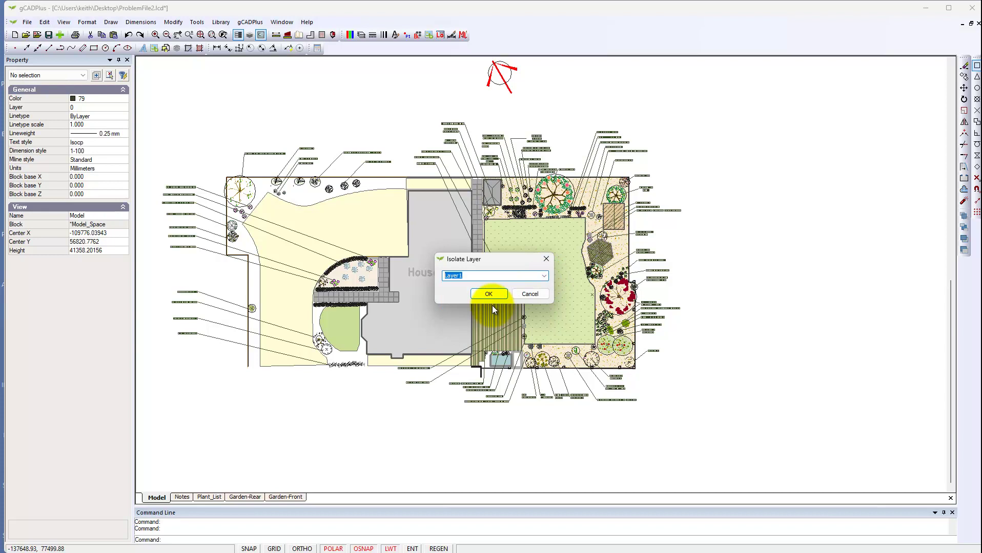
pyautogui.click(494, 298)
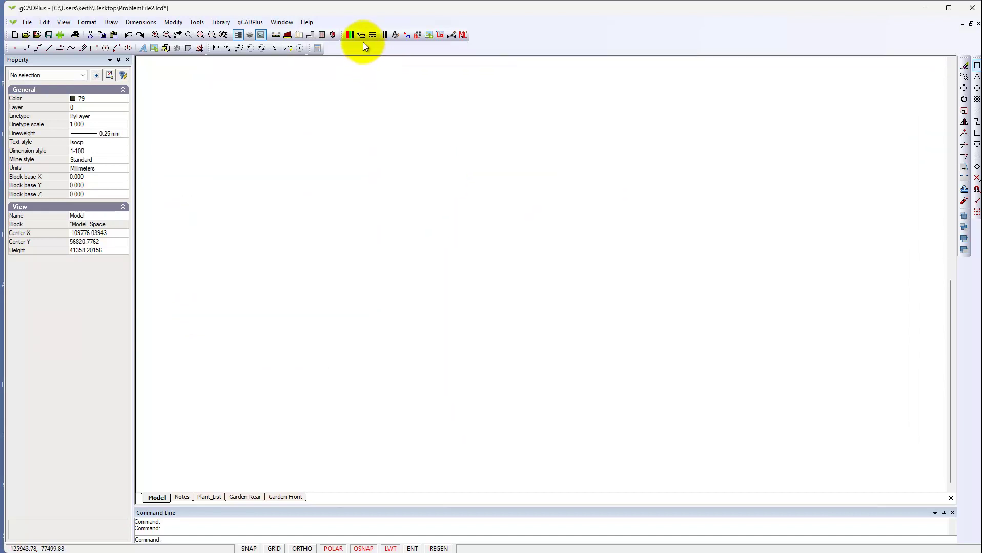
pyautogui.click(362, 35)
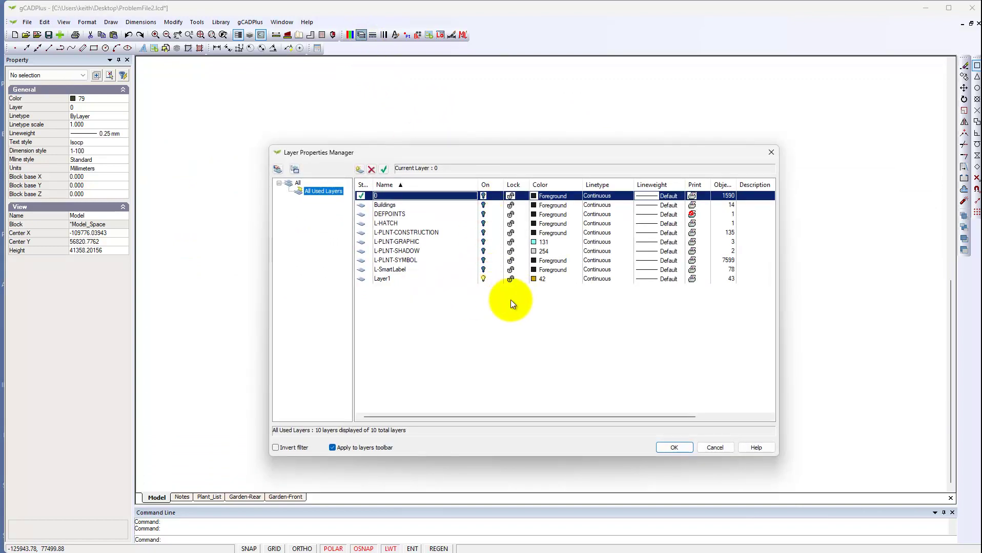
# Zoom to extents on Layer1 and run a window selection, which finds 0 objects.
pyautogui.click(715, 453)
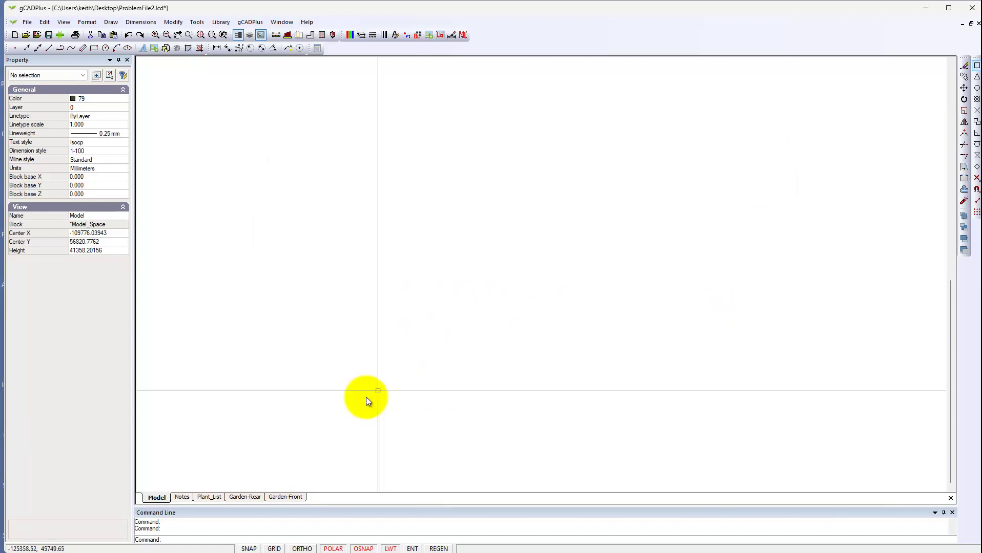
pyautogui.rightClick(528, 298)
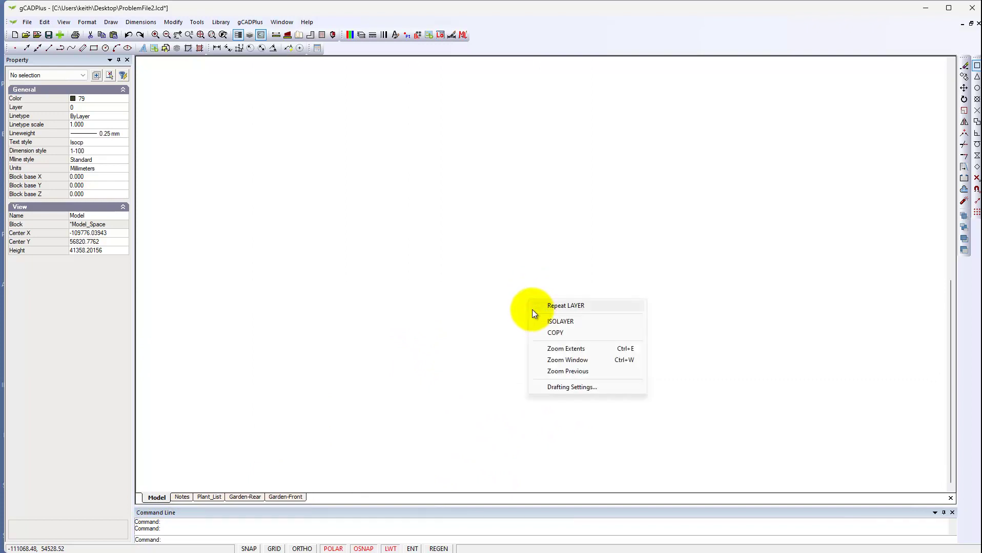
pyautogui.click(581, 348)
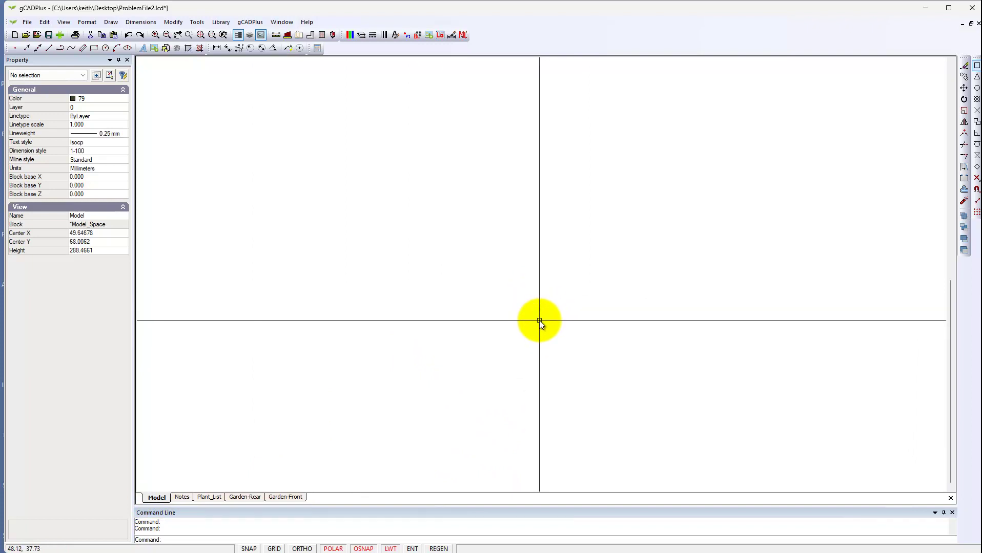
pyautogui.scroll(-5, 540, 321)
pyautogui.scroll(-2, 539, 321)
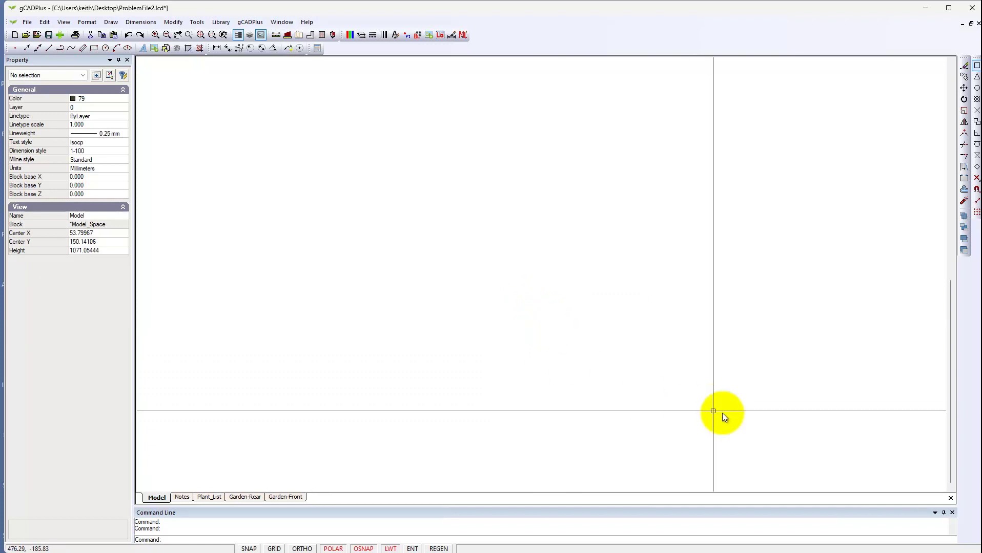
pyautogui.moveTo(885, 473); pyautogui.dragTo(198, 81)
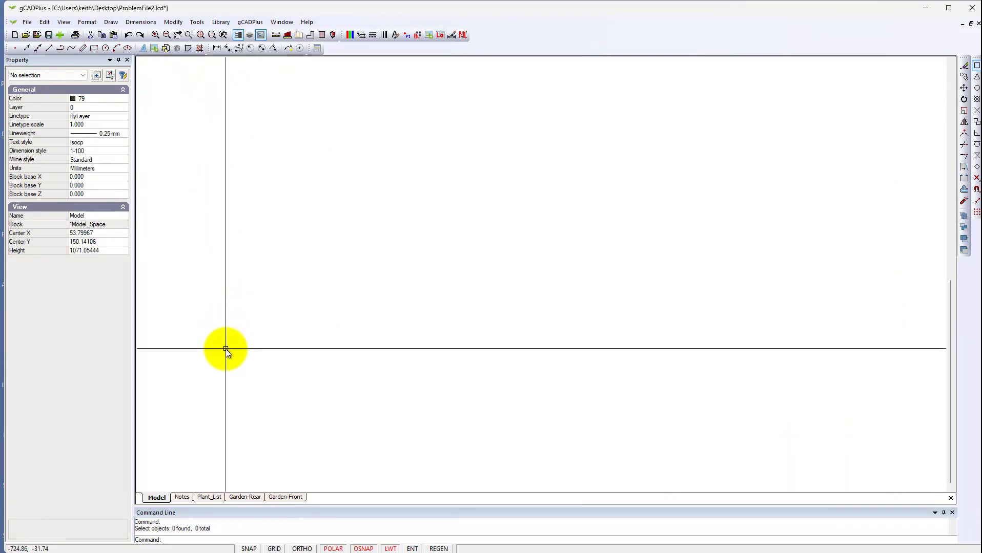
# Check the Notes and Plant_List layout sheets for Layer1 content, centring the Plant_List page.
pyautogui.click(187, 498)
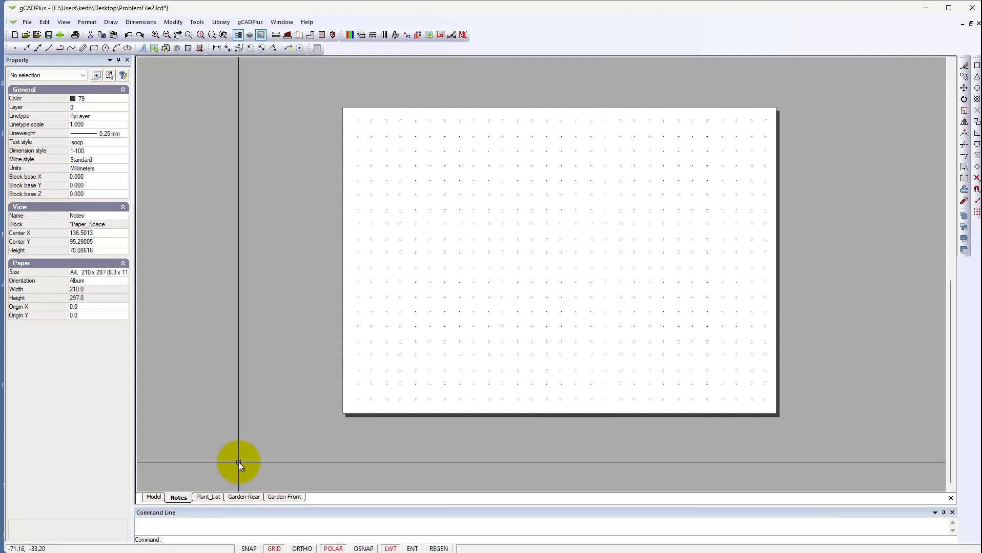
pyautogui.click(220, 497)
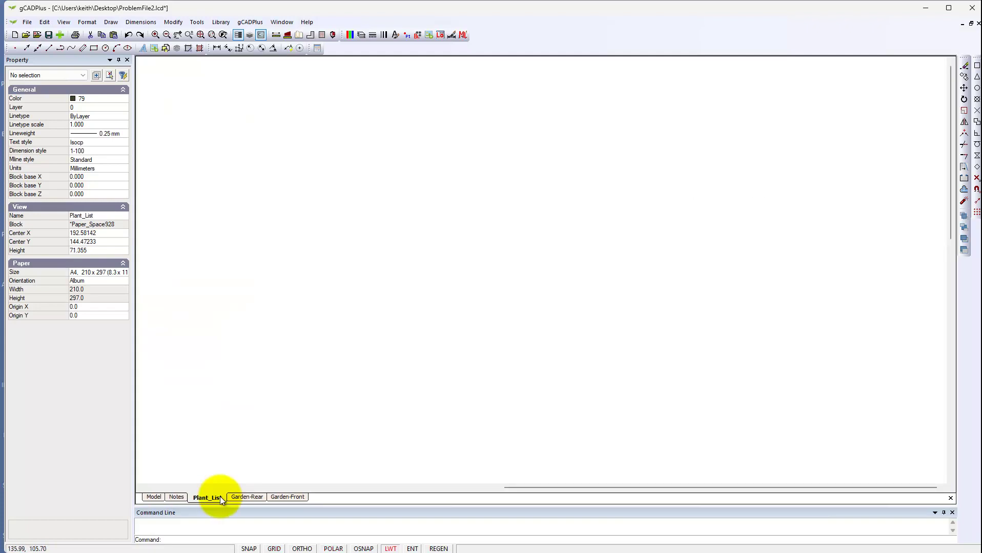
pyautogui.scroll(-2, 399, 356)
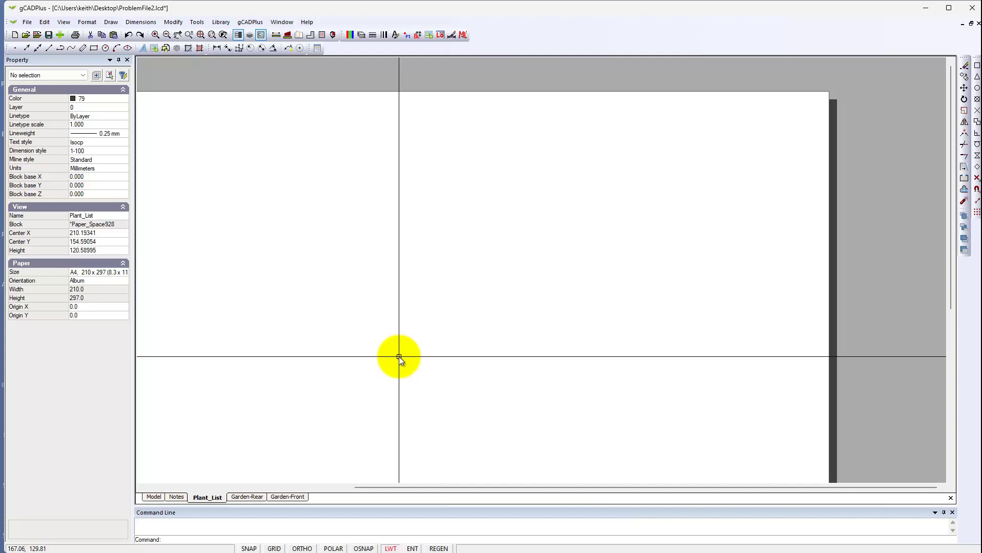
pyautogui.scroll(-1, 399, 356)
pyautogui.scroll(-1, 399, 357)
pyautogui.scroll(-1, 399, 357)
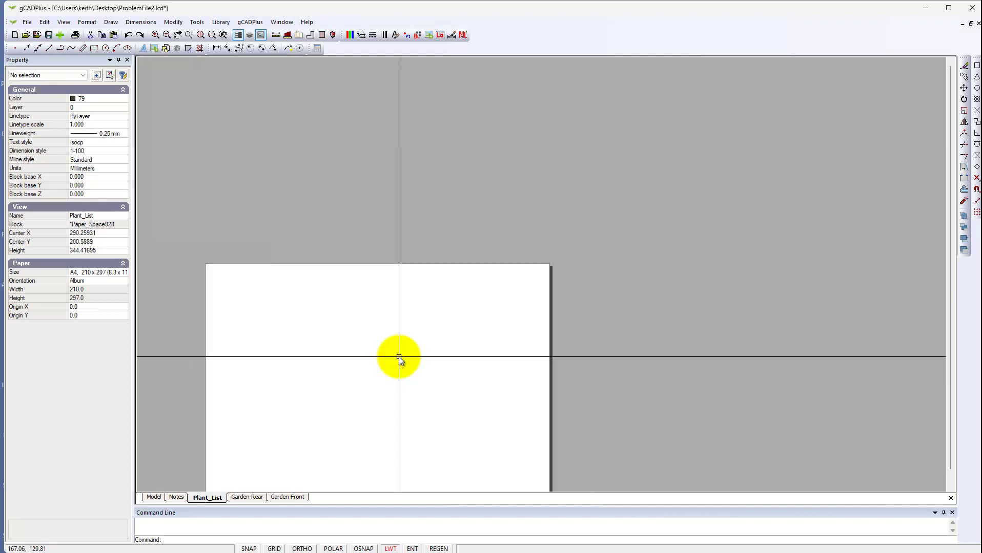
pyautogui.moveTo(596, 358); pyautogui.dragTo(630, 270, button='middle')
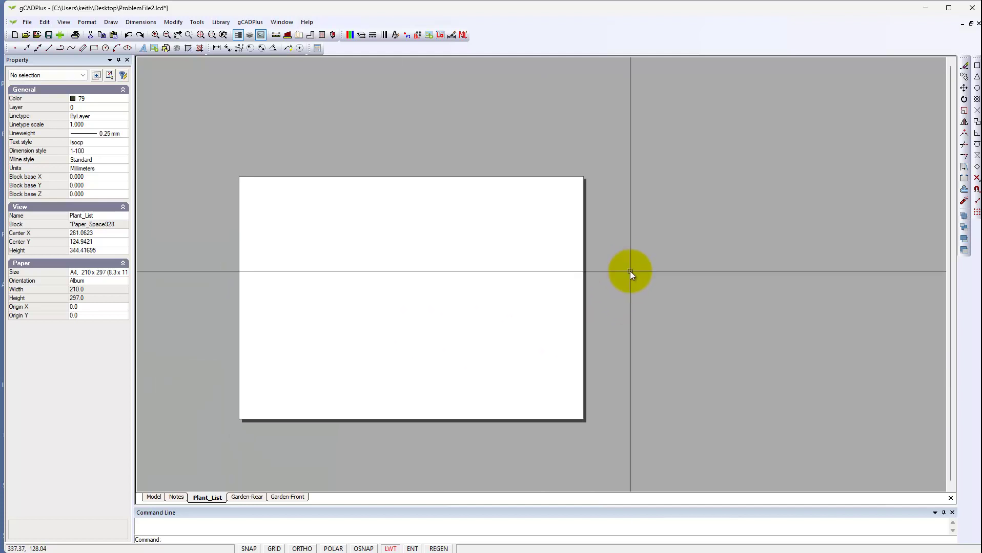
# Check the Garden-Rear and Garden-Front sheets, then return to Notes and turn off GRID.
pyautogui.click(247, 498)
pyautogui.scroll(-2, 398, 351)
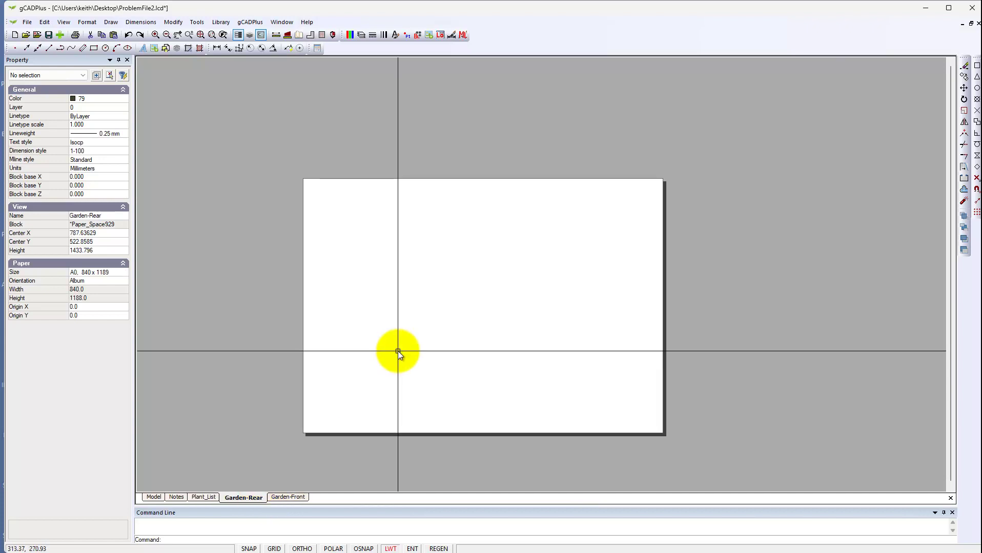
pyautogui.click(299, 497)
pyautogui.scroll(-2, 373, 342)
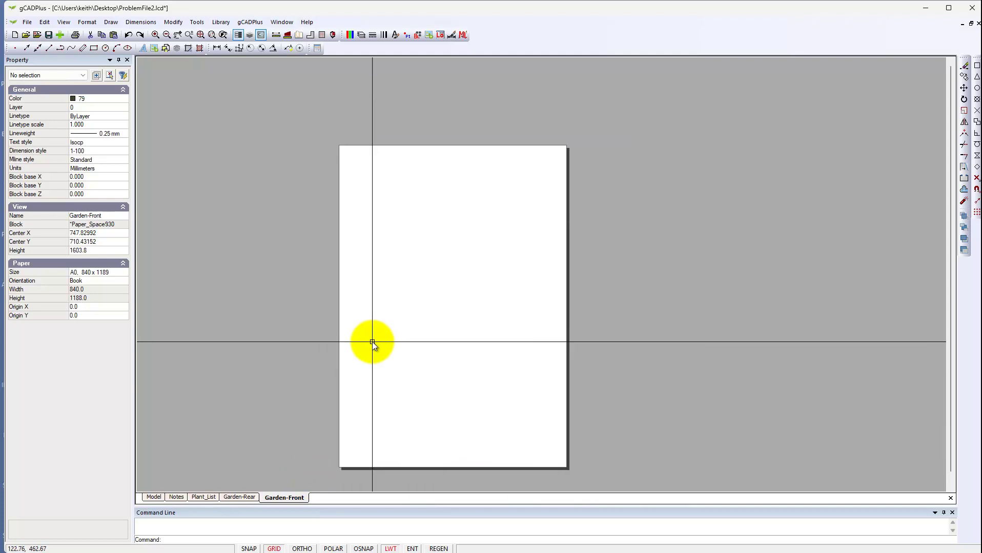
pyautogui.click(181, 496)
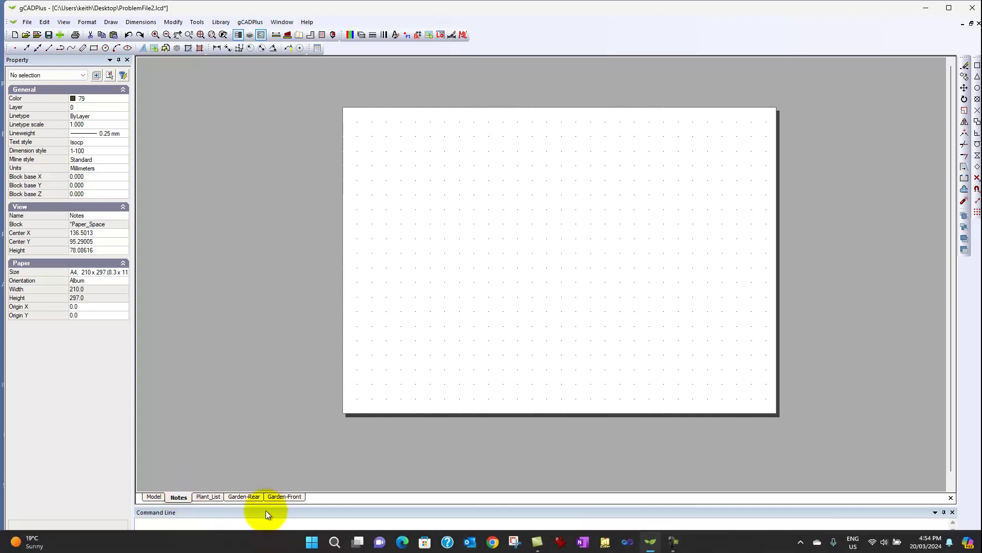
pyautogui.click(274, 549)
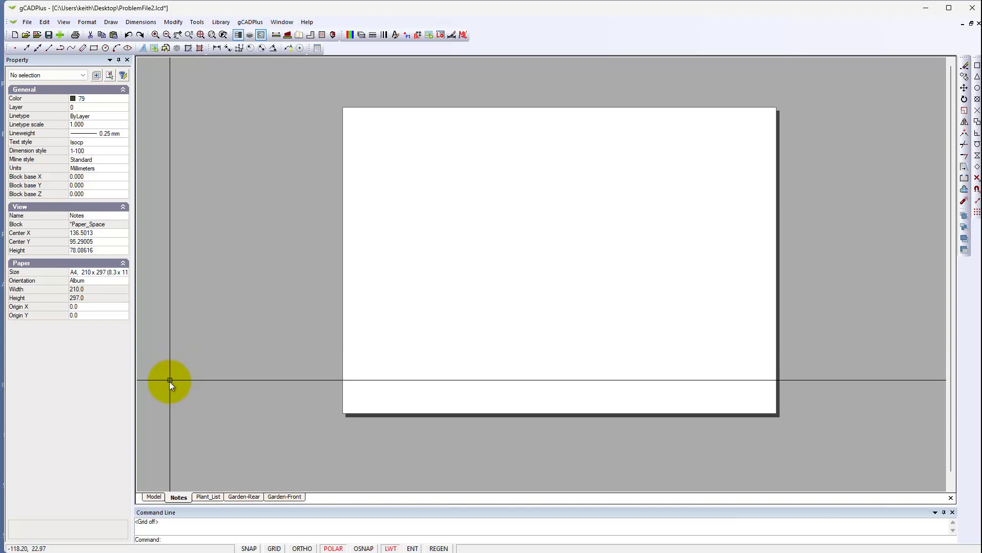
# Return to model space and adjust the layer settings in the Layer Properties Manager.
pyautogui.click(153, 498)
pyautogui.press('F3')
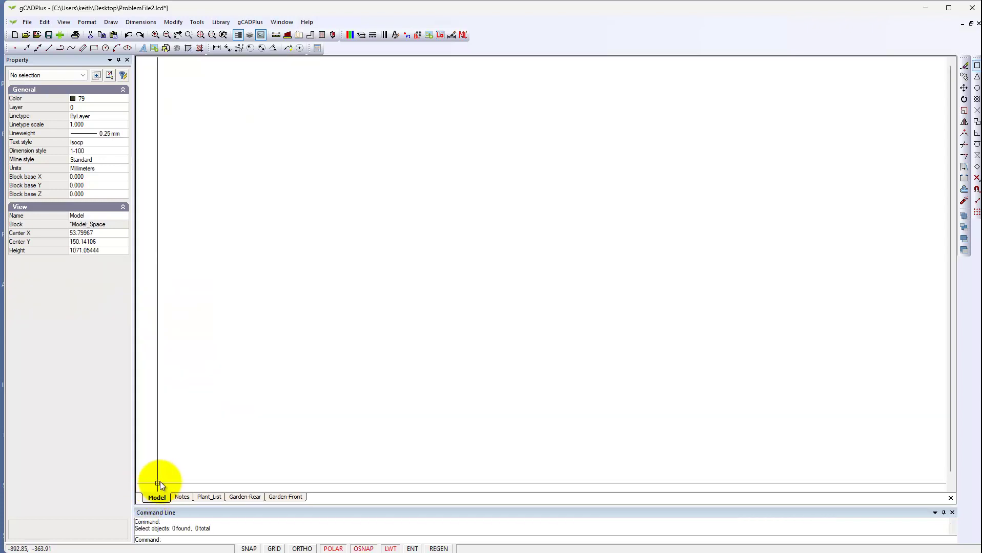
pyautogui.click(360, 34)
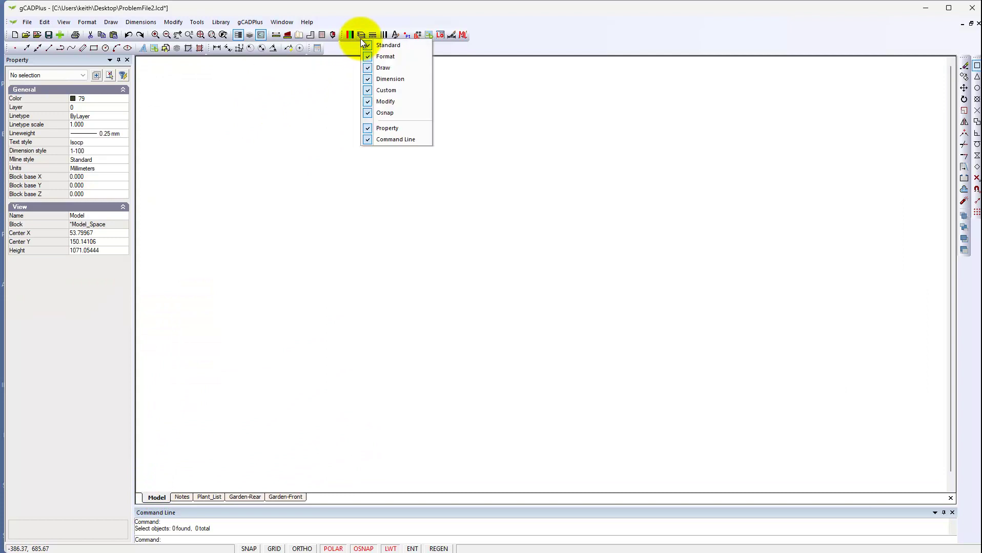
pyautogui.rightClick(289, 144)
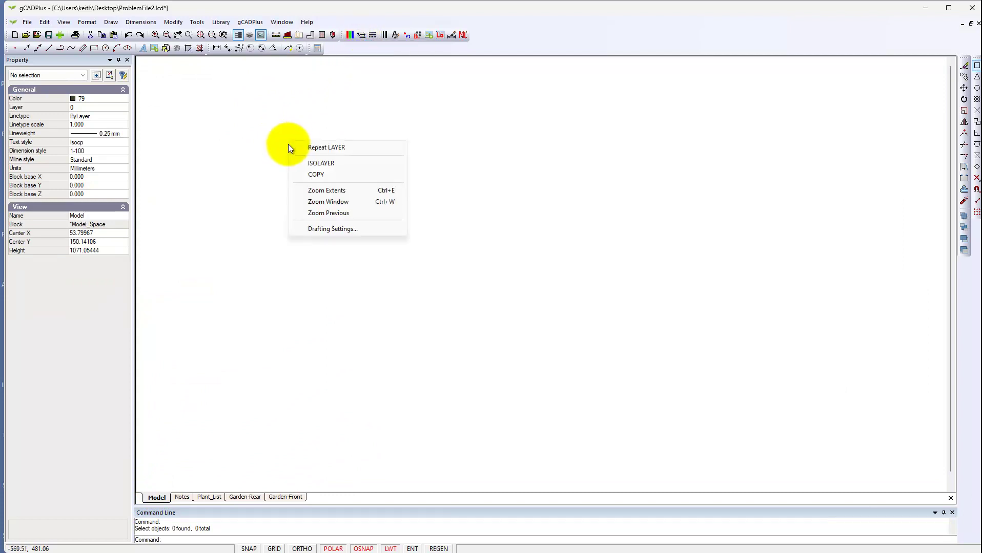
pyautogui.click(317, 151)
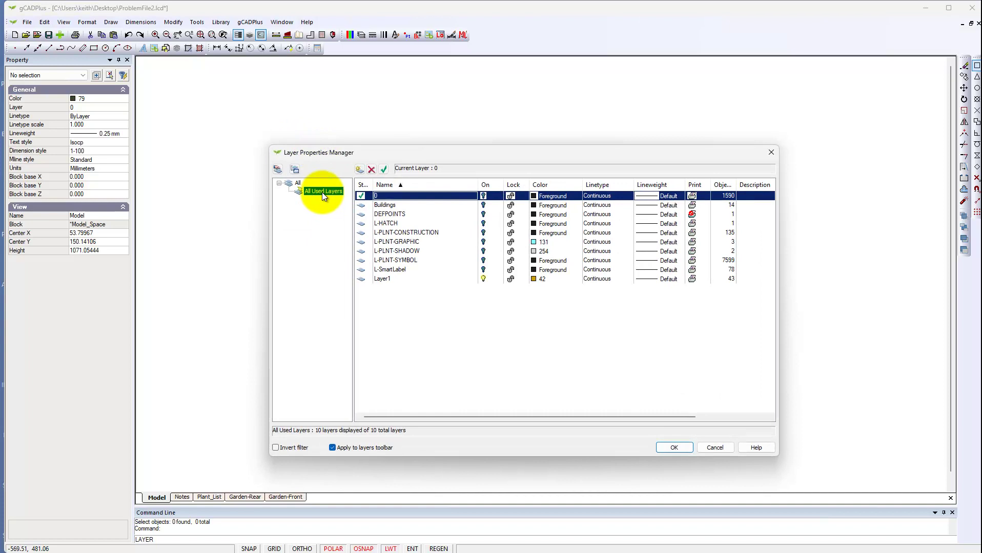
pyautogui.moveTo(323, 193); pyautogui.dragTo(371, 207)
pyautogui.click(673, 449)
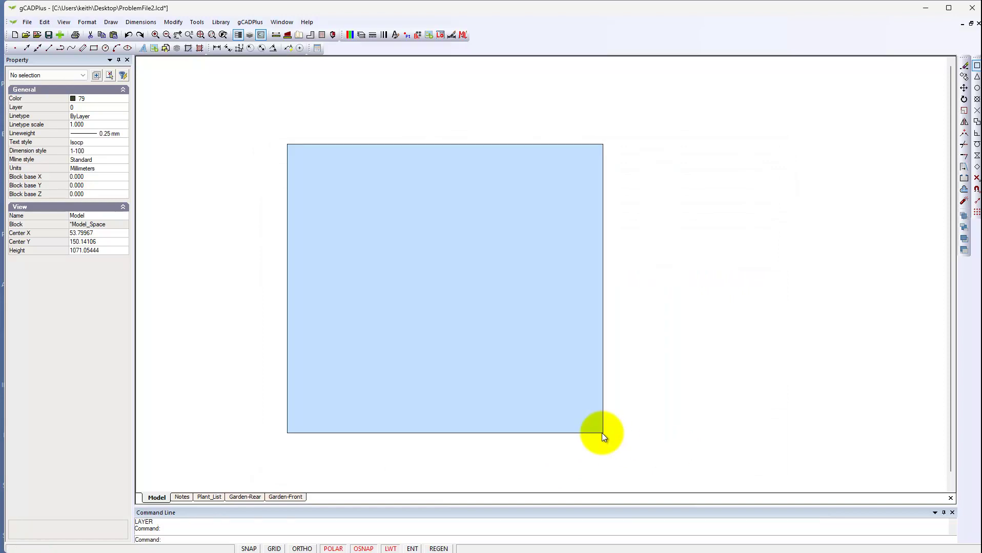
# Restore all layers and zoom extents to show the whole garden plan and plant list.
pyautogui.click(632, 435)
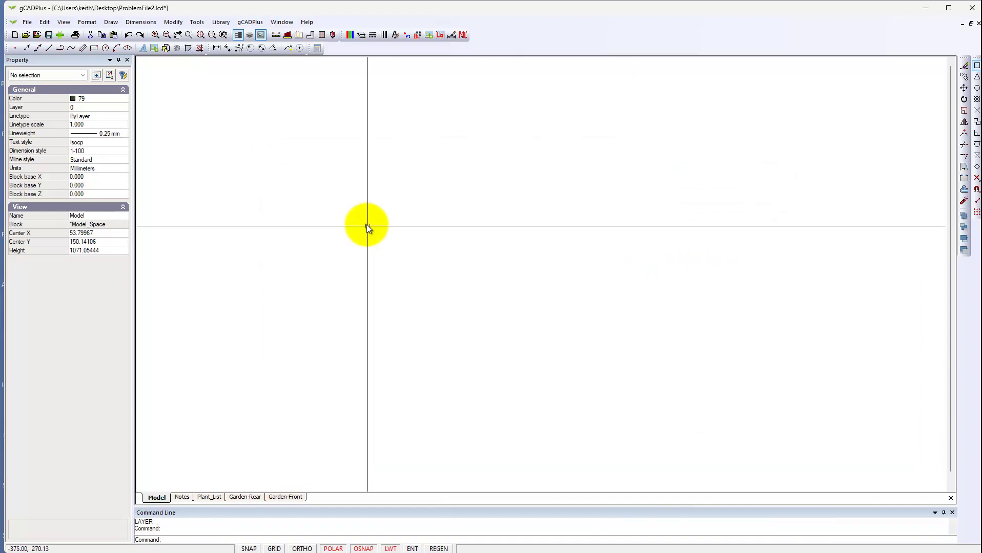
pyautogui.click(360, 35)
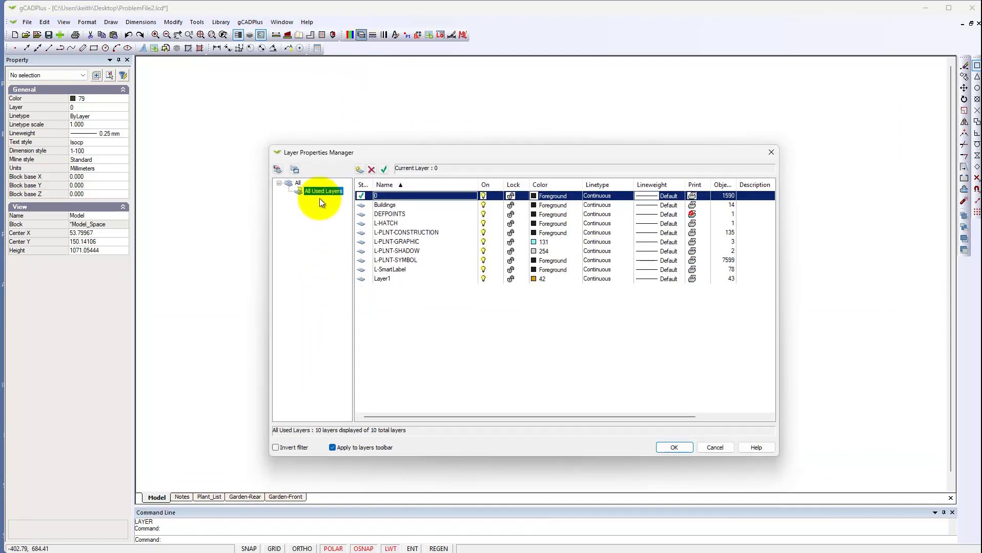
pyautogui.click(682, 447)
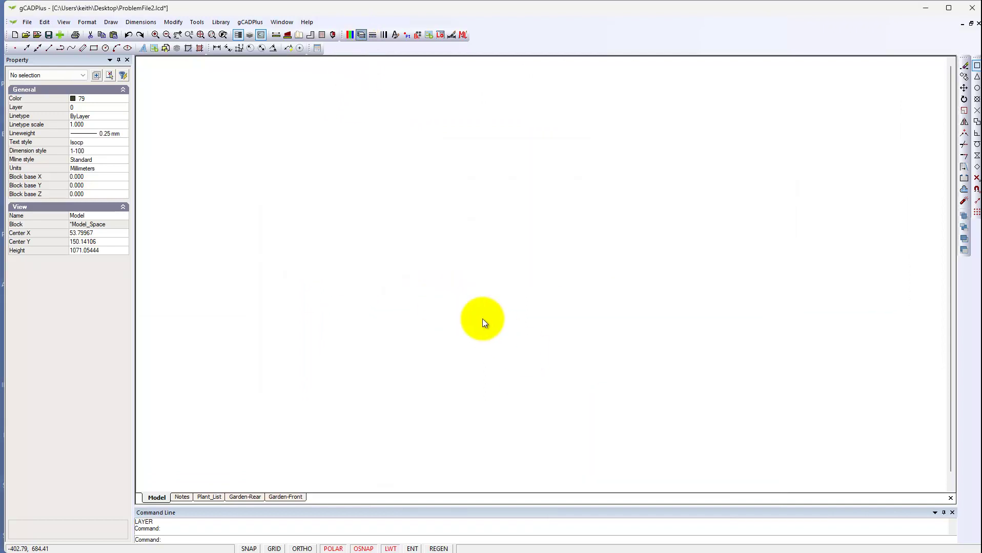
pyautogui.rightClick(470, 311)
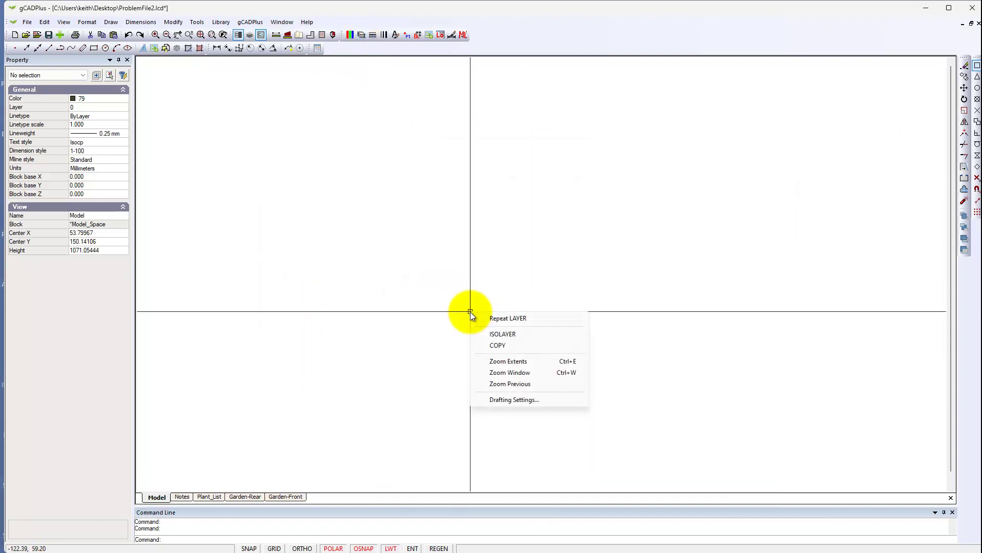
pyautogui.click(518, 362)
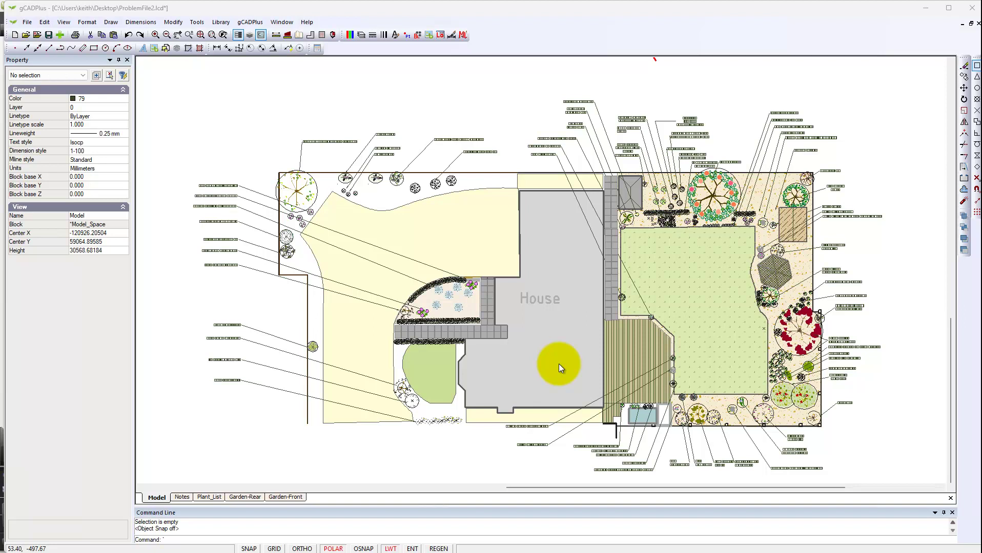
# In the Blocks list, preview Achillea Nobilis and Amemone with Display base point ticked.
pyautogui.click(418, 37)
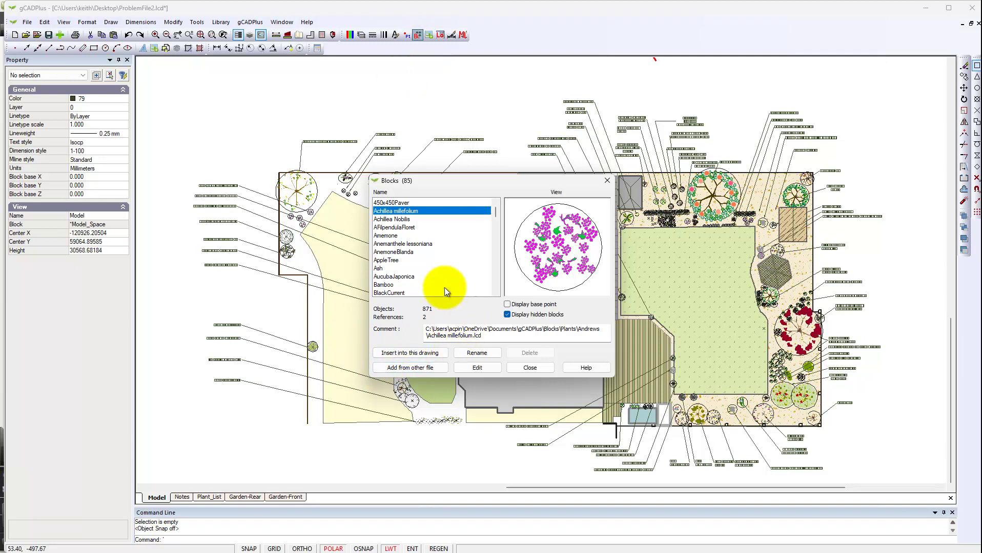
pyautogui.click(395, 220)
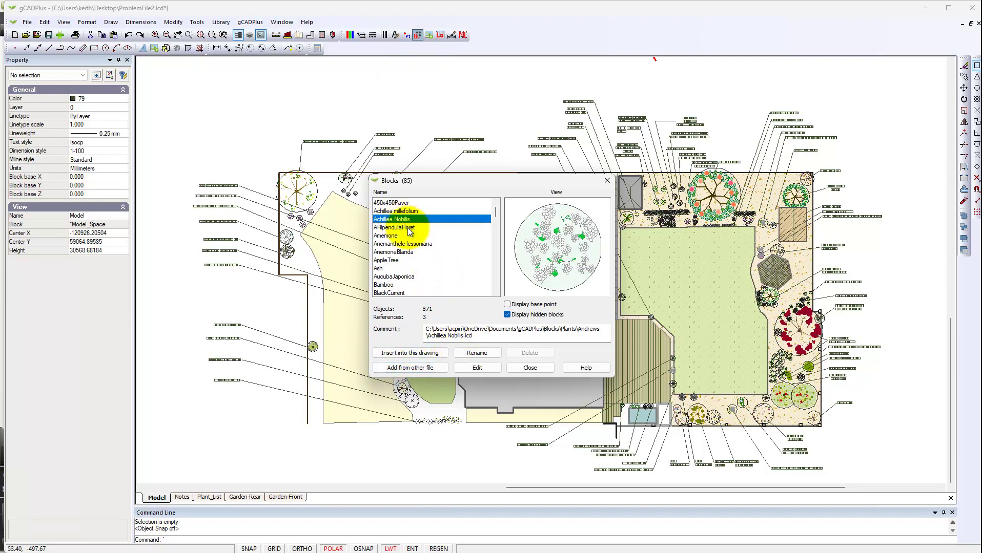
pyautogui.press('Down')
pyautogui.press('Down')
pyautogui.press('Down')
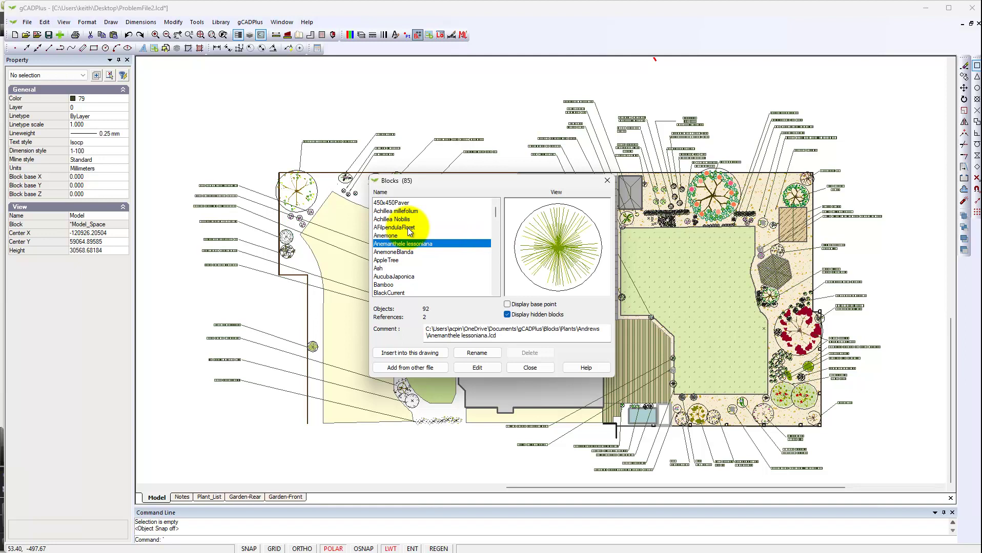
pyautogui.click(507, 305)
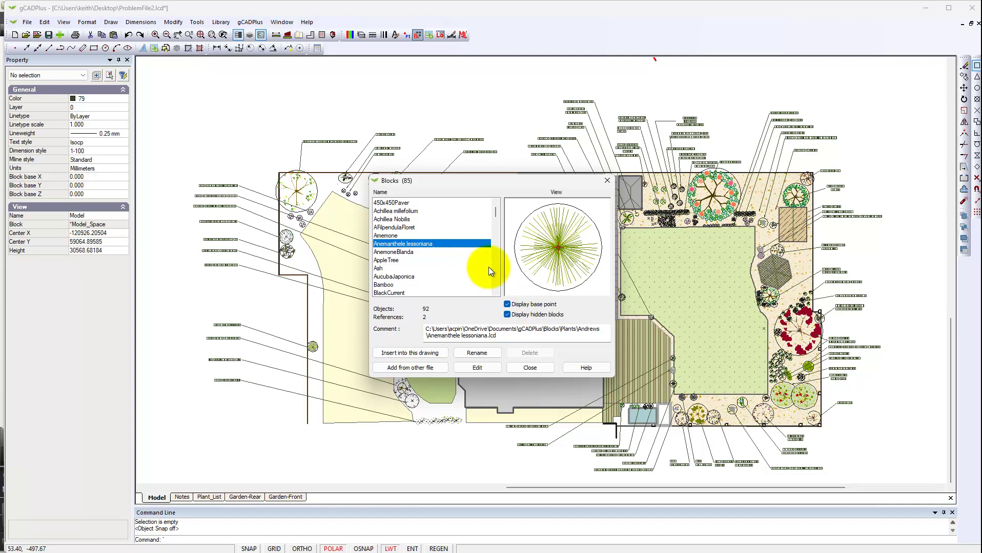
pyautogui.click(396, 236)
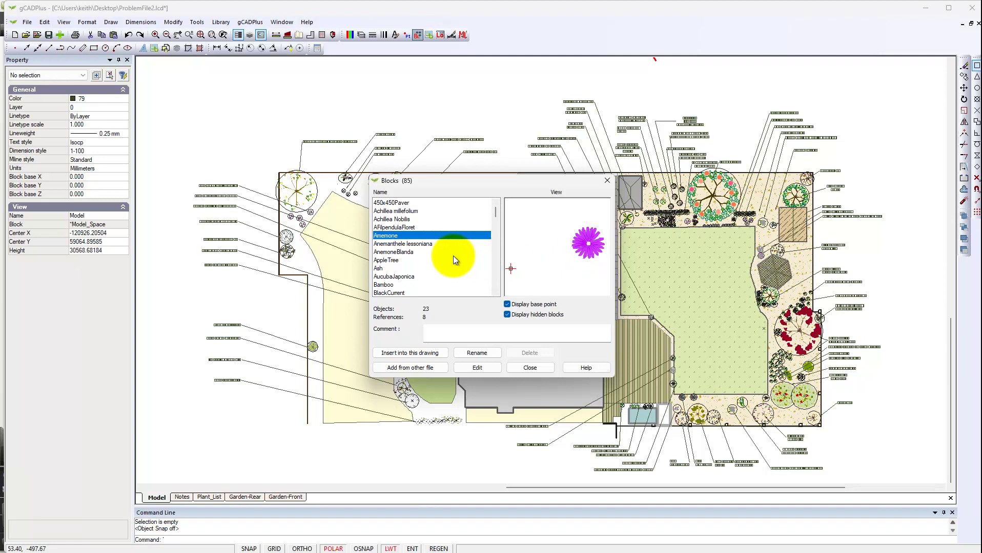
# Step through Anemanthele, AnemoneBlanda, Ash and BlackCurrent blocks down to bluebellflower.
pyautogui.press('Down')
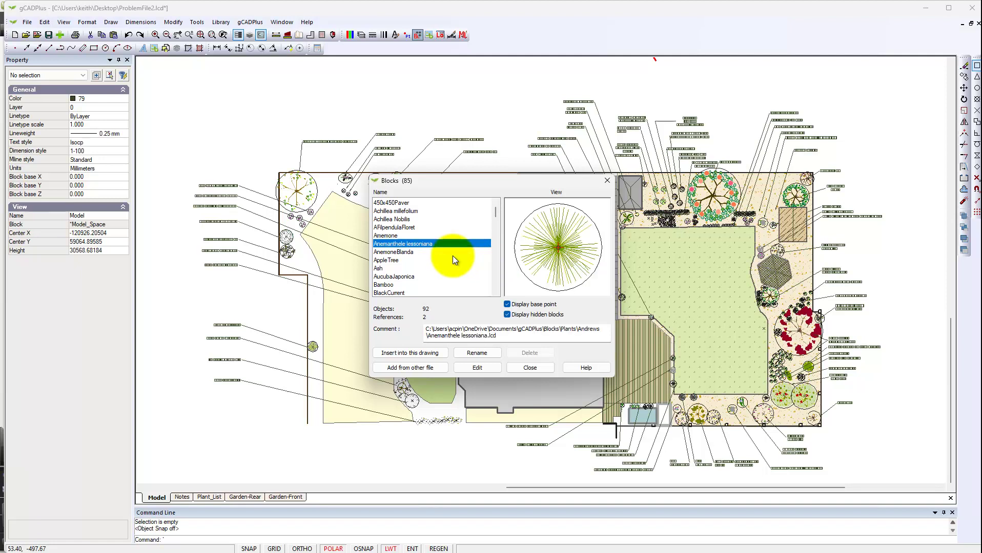
pyautogui.click(452, 252)
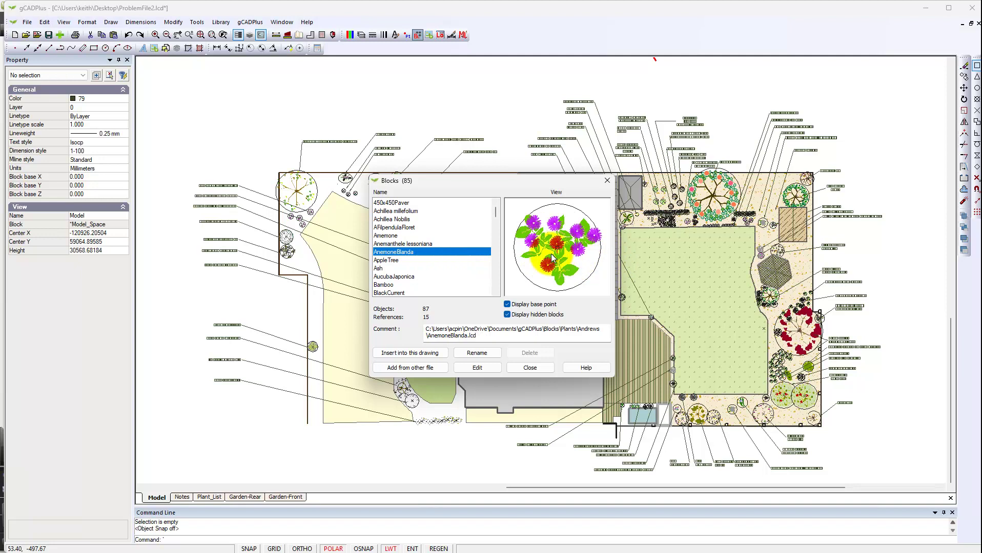
pyautogui.press('Down')
pyautogui.press('Down')
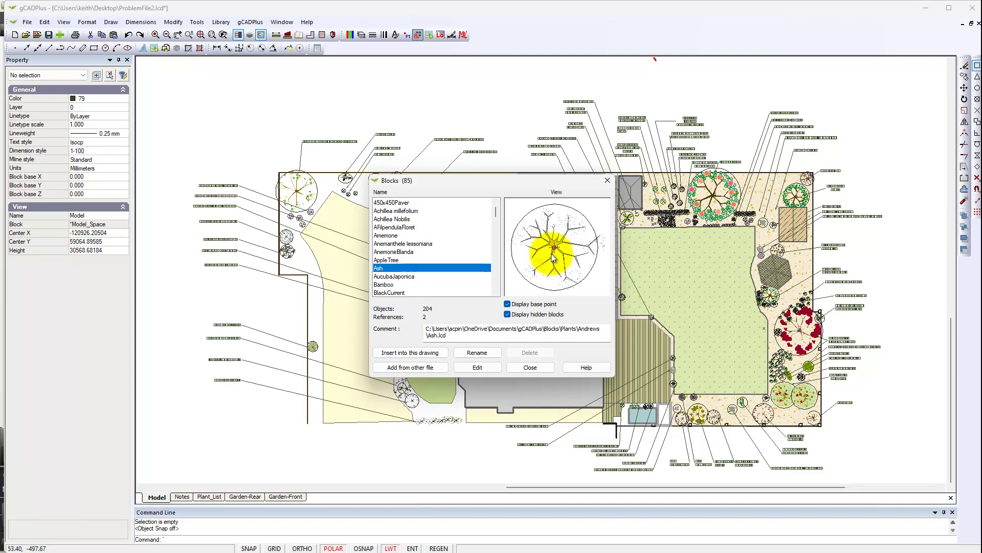
pyautogui.press('Down')
pyautogui.press('Down')
pyautogui.press('Down')
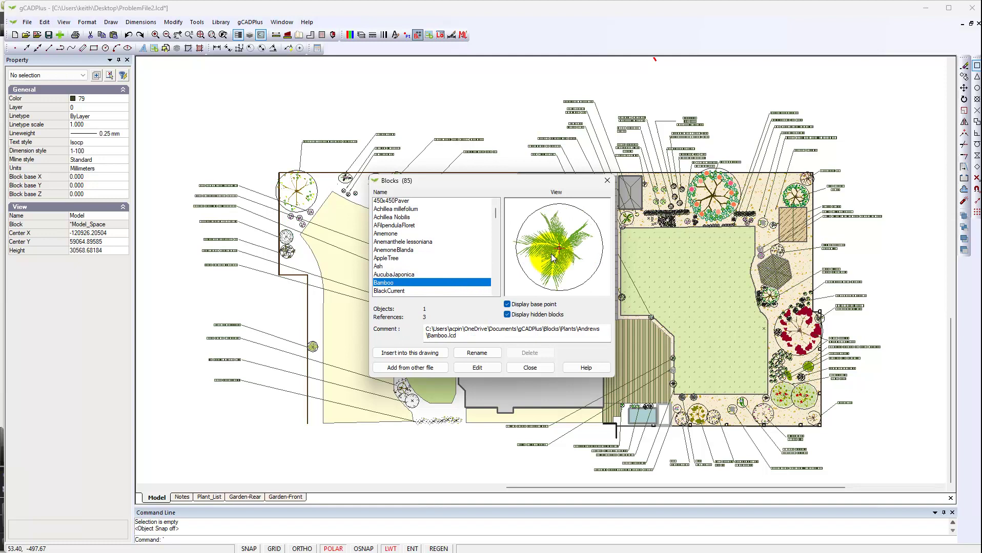
pyautogui.press('Down')
pyautogui.press('Down')
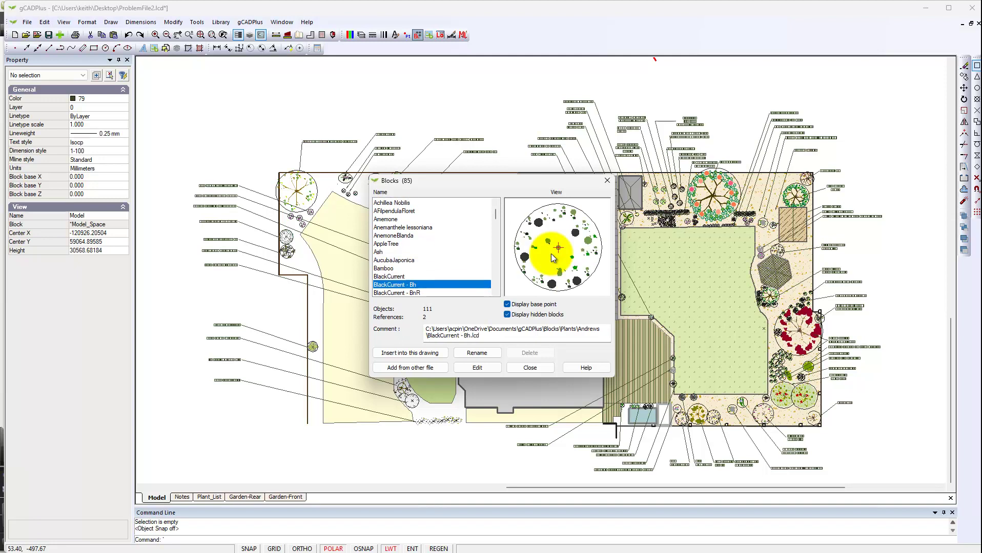
pyautogui.press('Down')
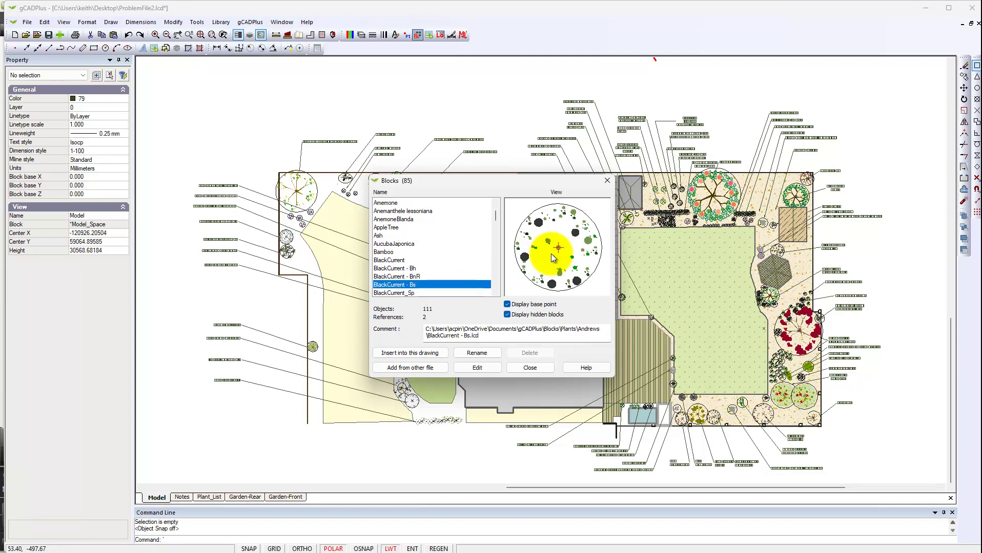
pyautogui.press('Down')
pyautogui.press('Down')
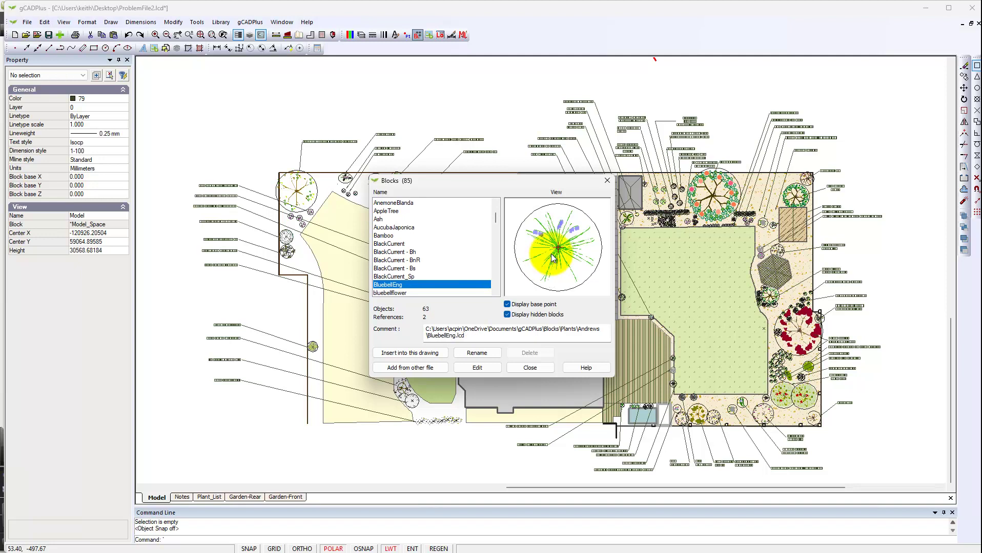
pyautogui.press('Down')
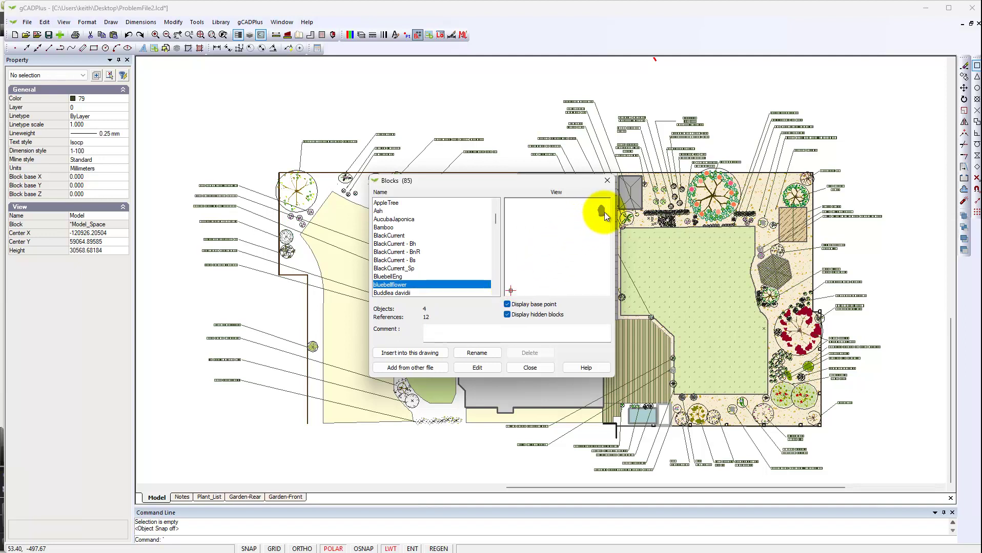
# Step past Buddlea davidii (36 objects) to preview BuddleaFlower with 222 objects.
pyautogui.press('Down')
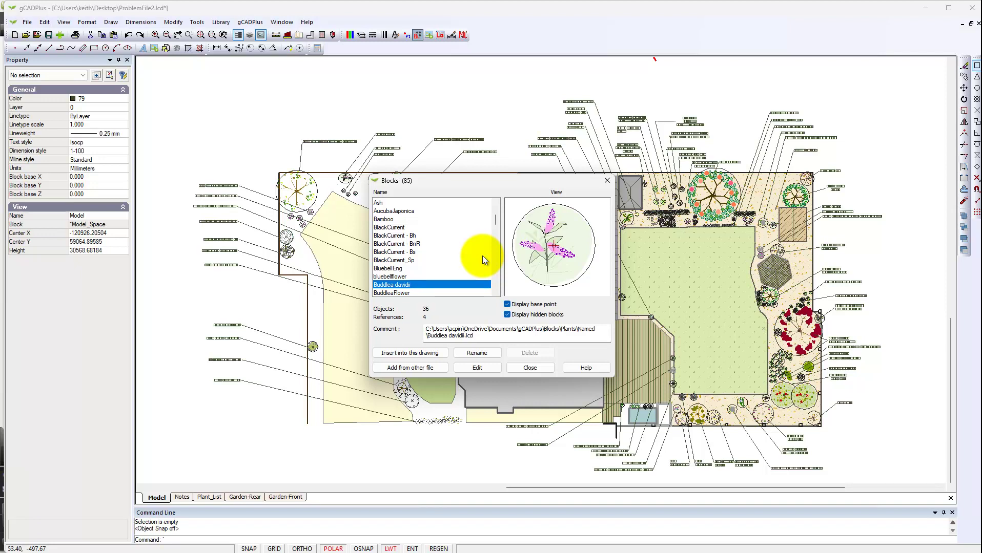
pyautogui.press('Down')
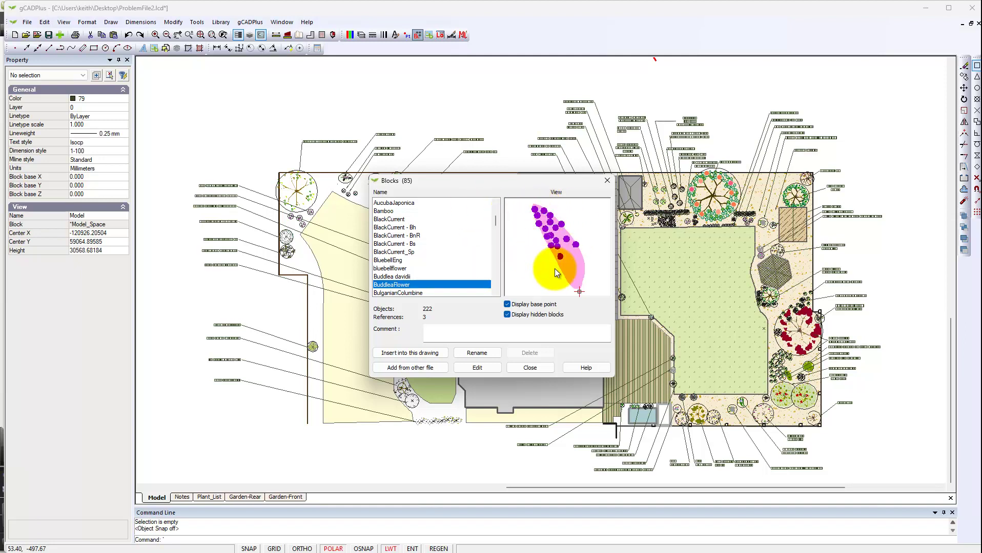
# Edit the BuddleaFlower block, zoom in and select two tiny petal shapes.
pyautogui.click(481, 371)
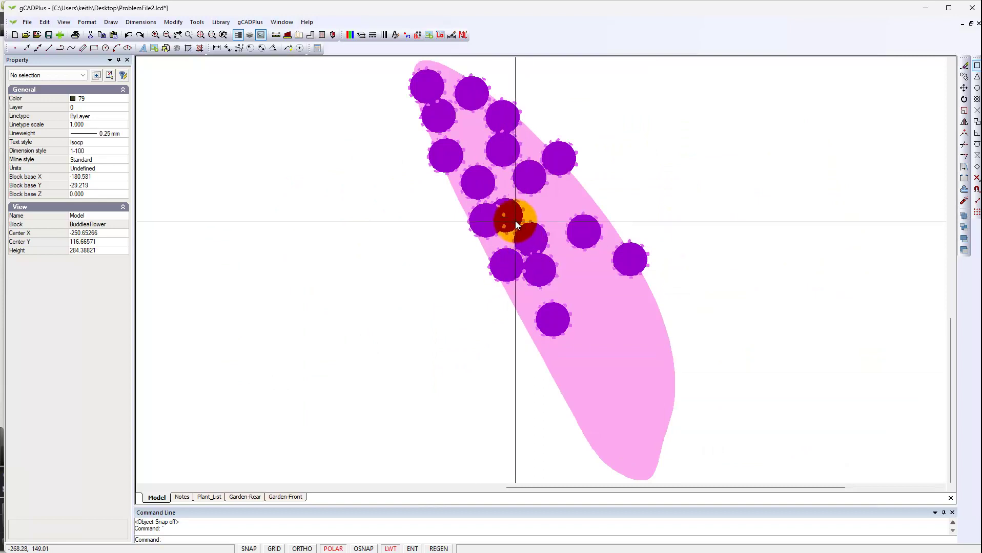
pyautogui.scroll(4, 508, 214)
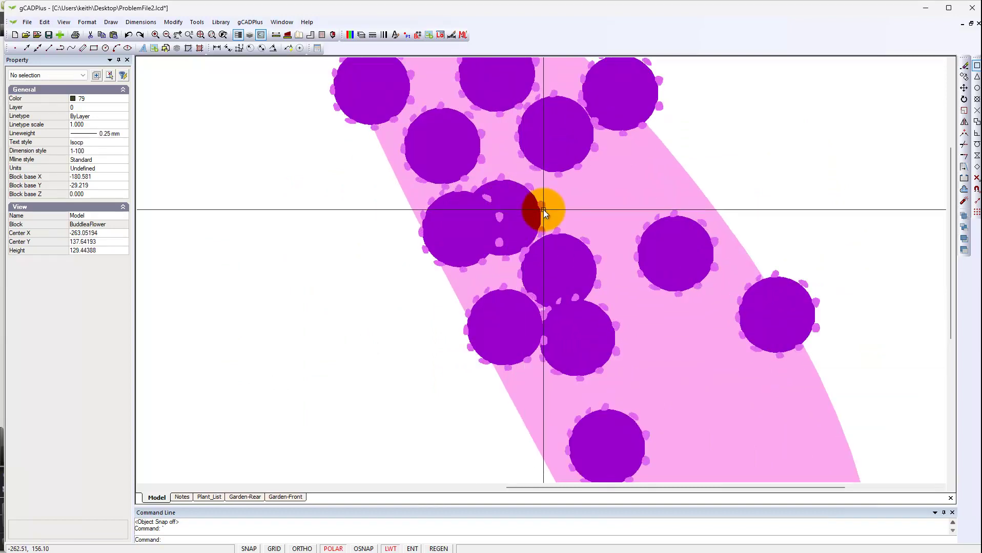
pyautogui.click(543, 208)
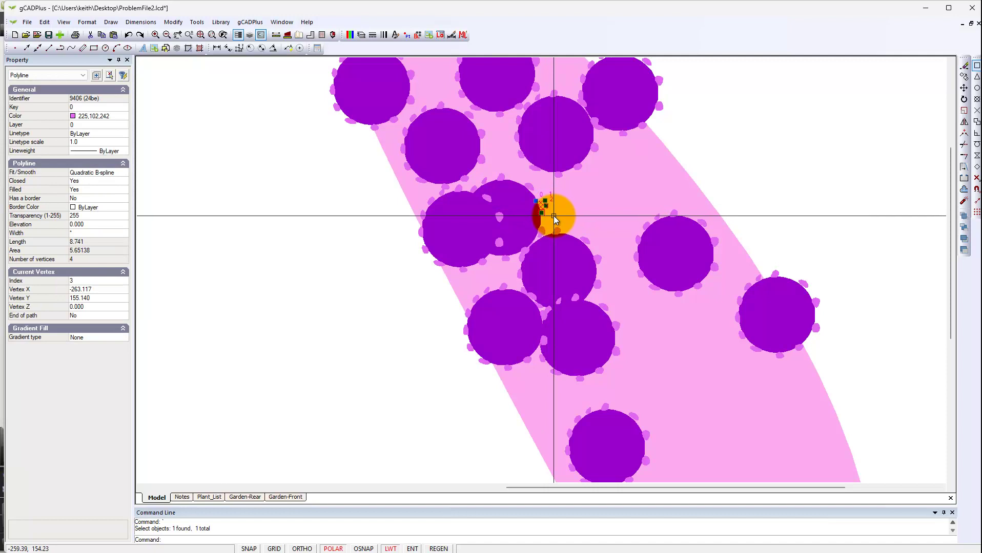
pyautogui.press('Escape')
pyautogui.click(532, 187)
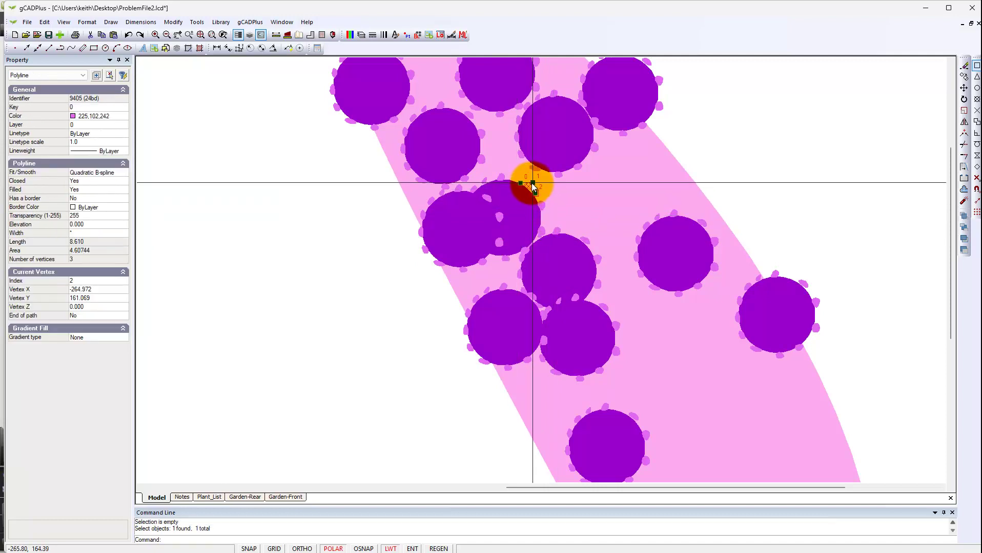
pyautogui.press('Escape')
# Inspect more petal shapes around the top flower circles, zooming in and out.
pyautogui.scroll(-6, 433, 235)
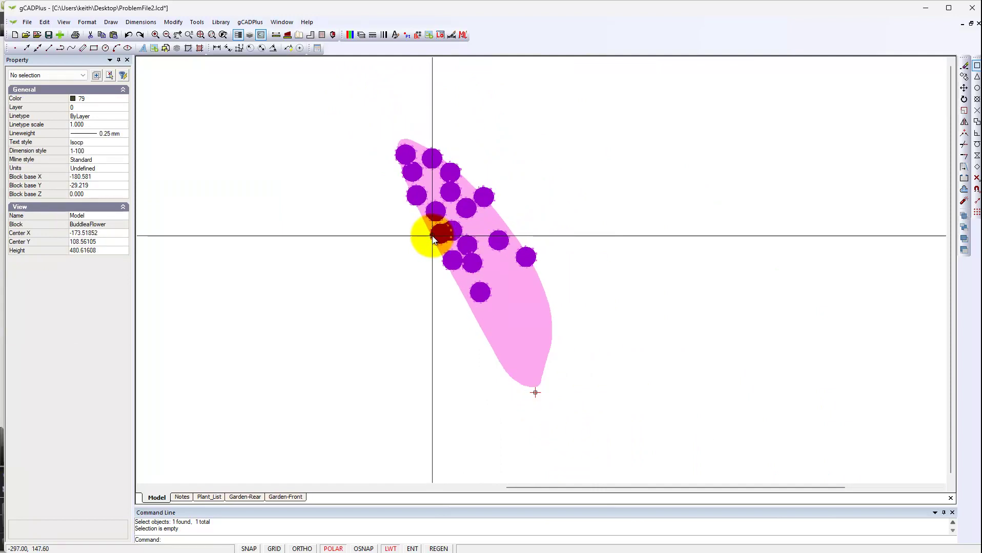
pyautogui.scroll(1, 425, 216)
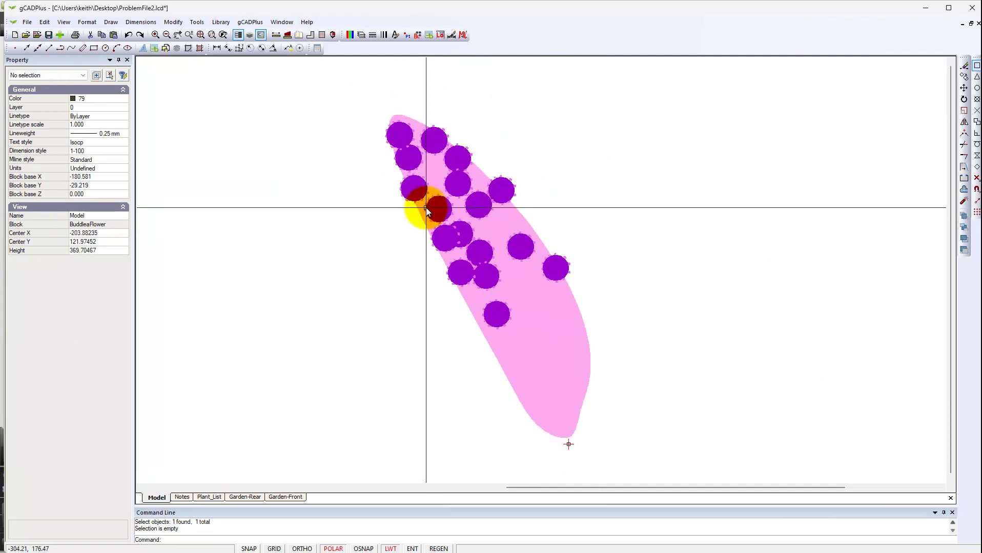
pyautogui.scroll(-2, 426, 208)
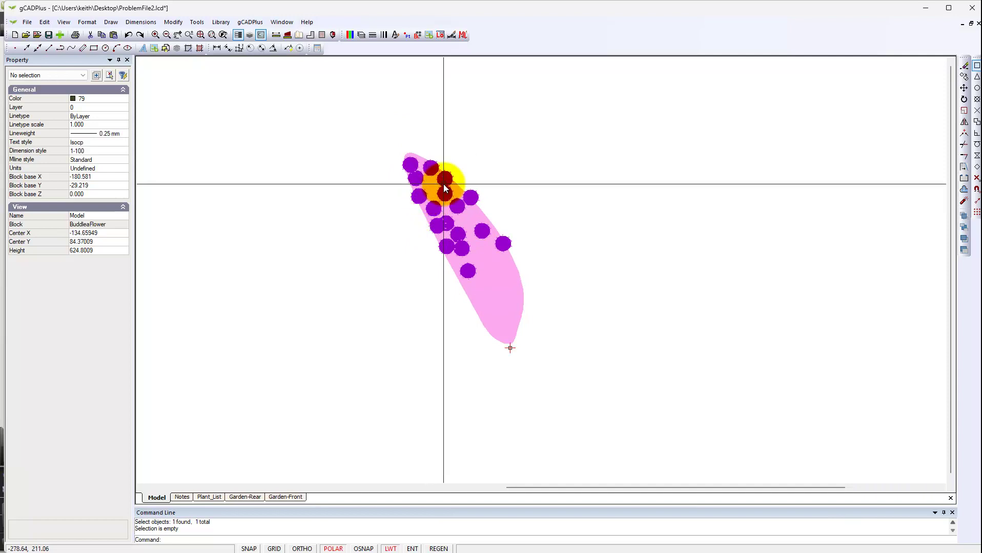
pyautogui.scroll(3, 448, 175)
pyautogui.scroll(3, 448, 174)
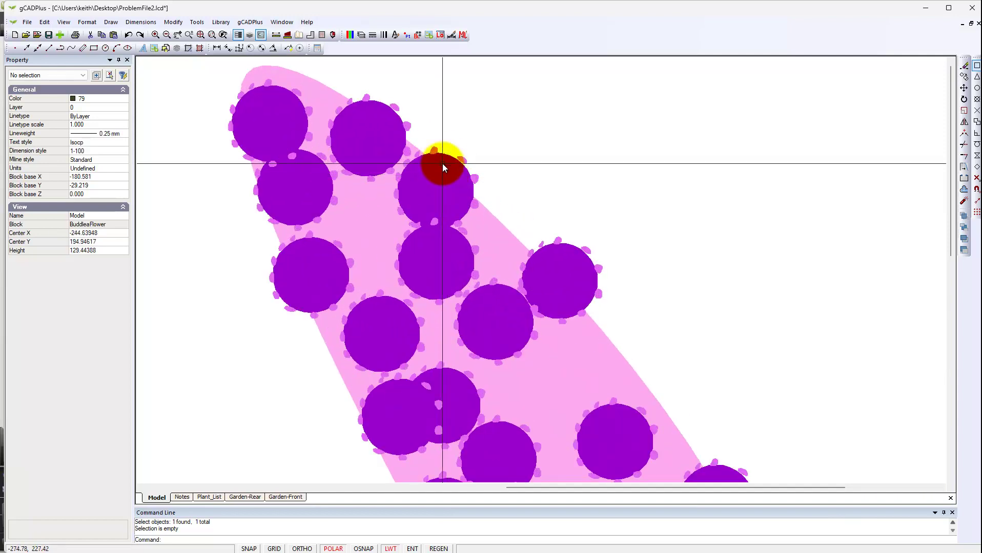
pyautogui.click(438, 149)
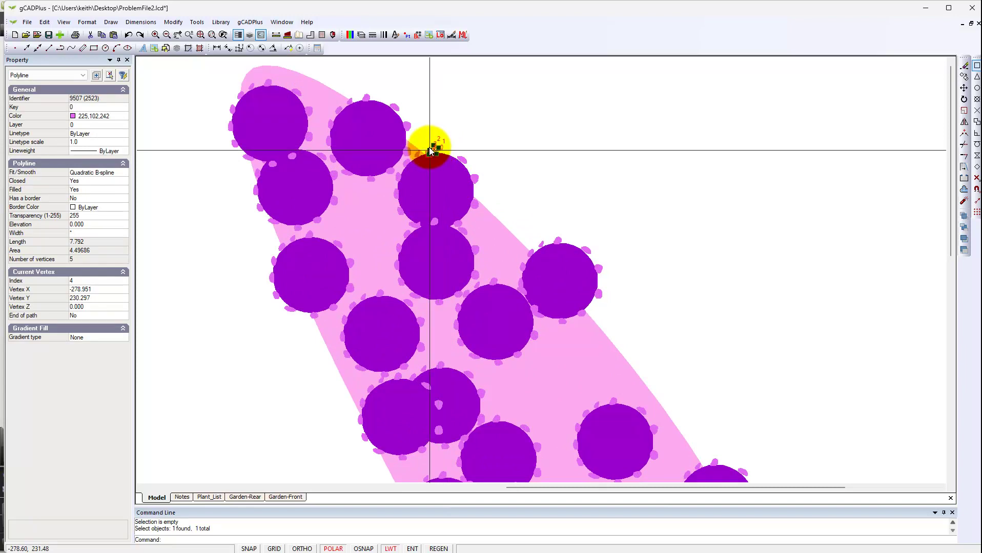
pyautogui.press('Escape')
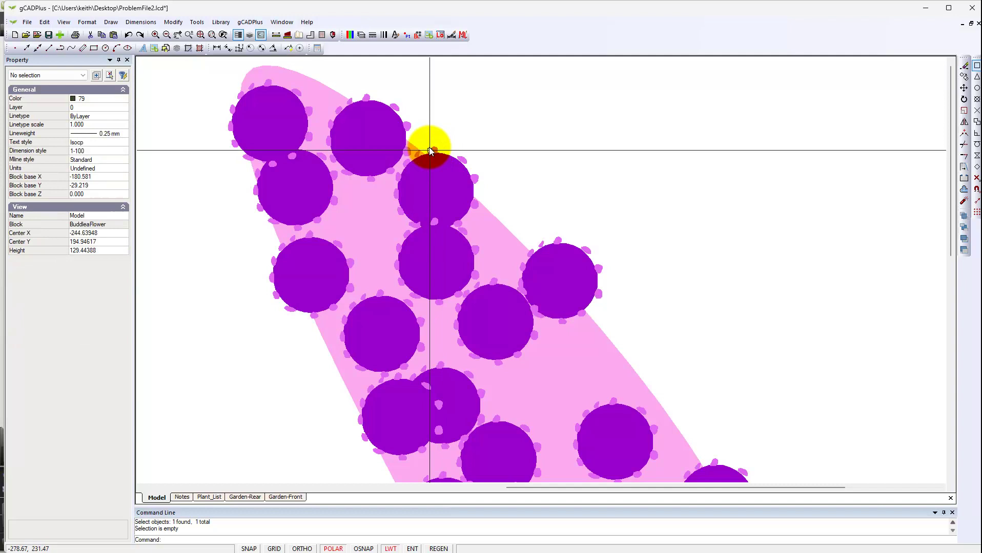
pyautogui.scroll(-2, 450, 164)
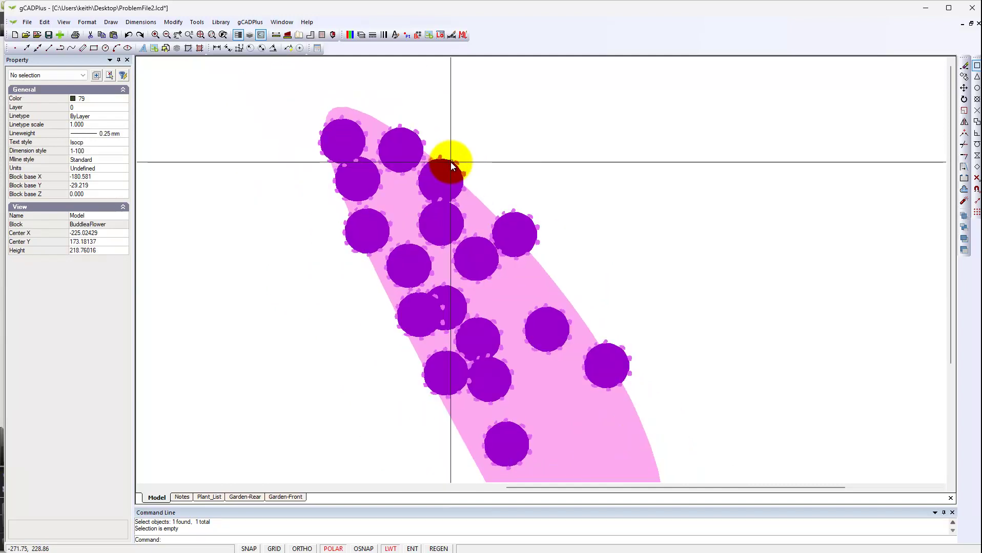
pyautogui.scroll(-1, 461, 164)
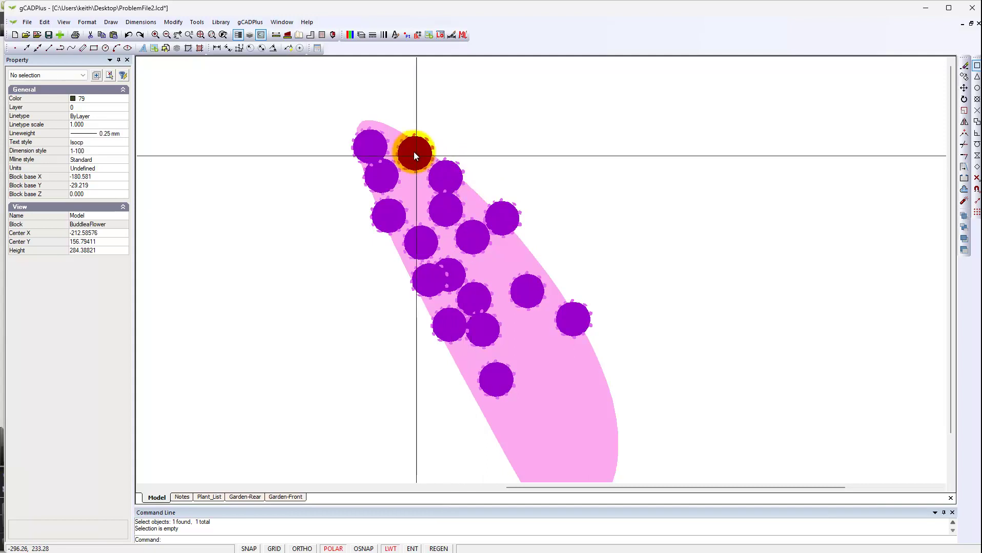
pyautogui.scroll(2, 405, 142)
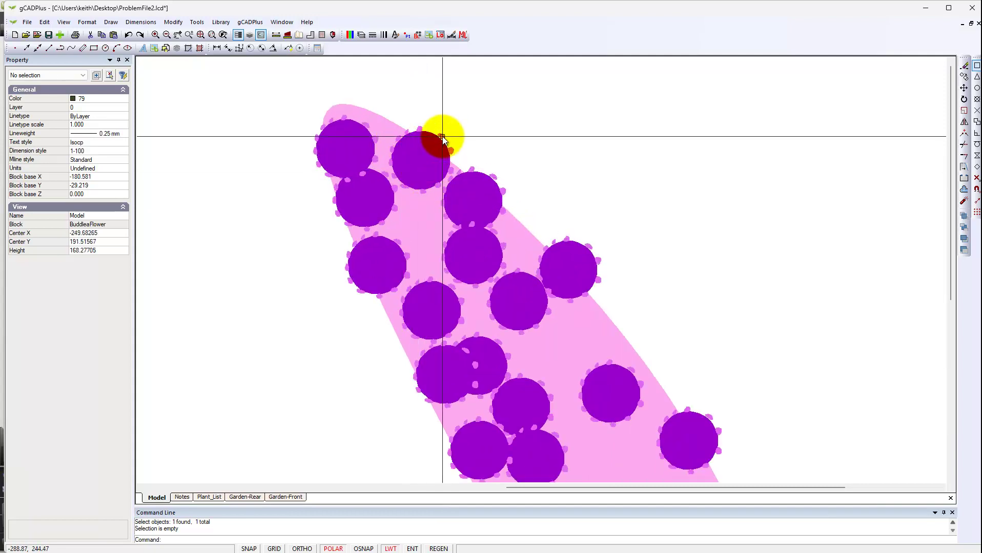
pyautogui.click(443, 138)
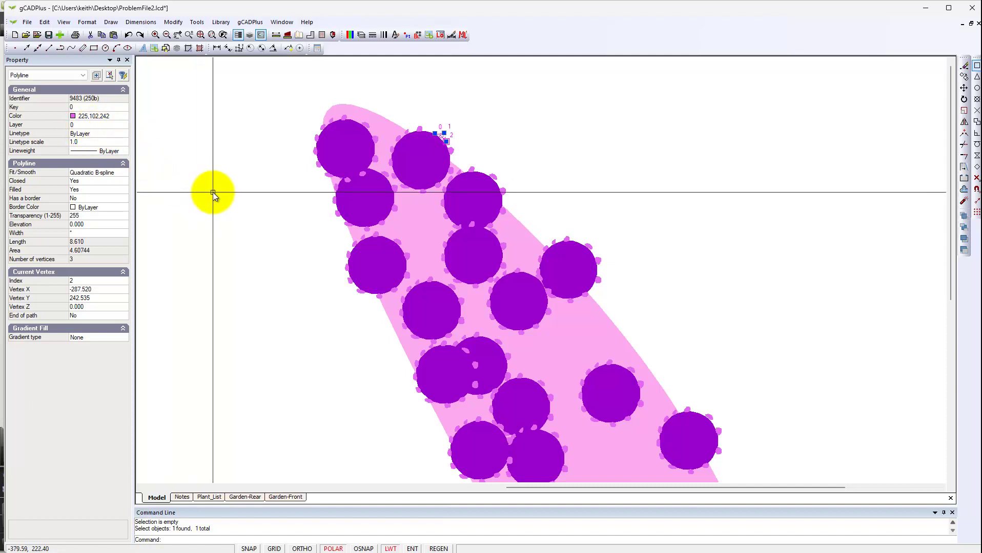
# Window-select all 222 flower objects and move them from layer 0 to L-PLNT-SYMBOL.
pyautogui.scroll(-2, 216, 193)
pyautogui.scroll(-2, 216, 193)
pyautogui.press('Escape')
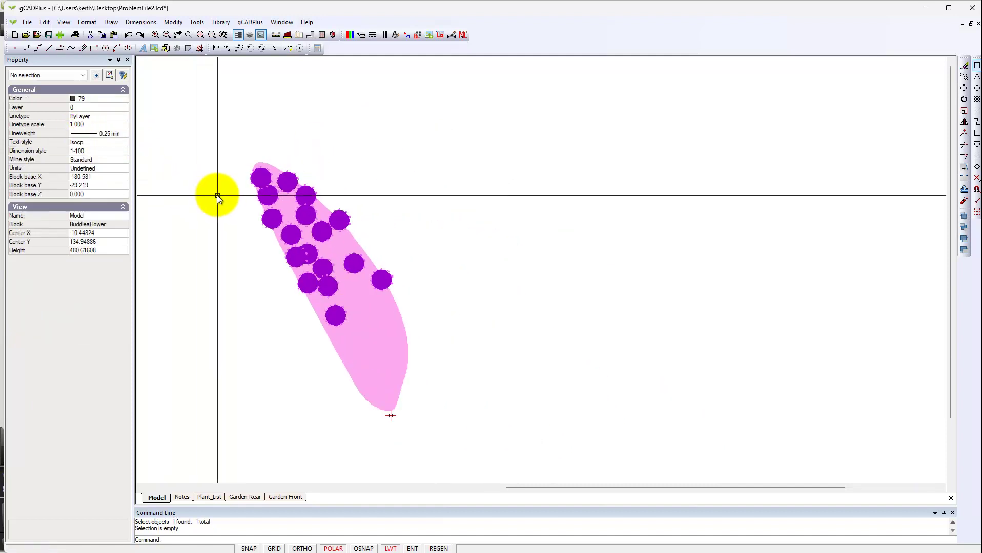
pyautogui.click(439, 420)
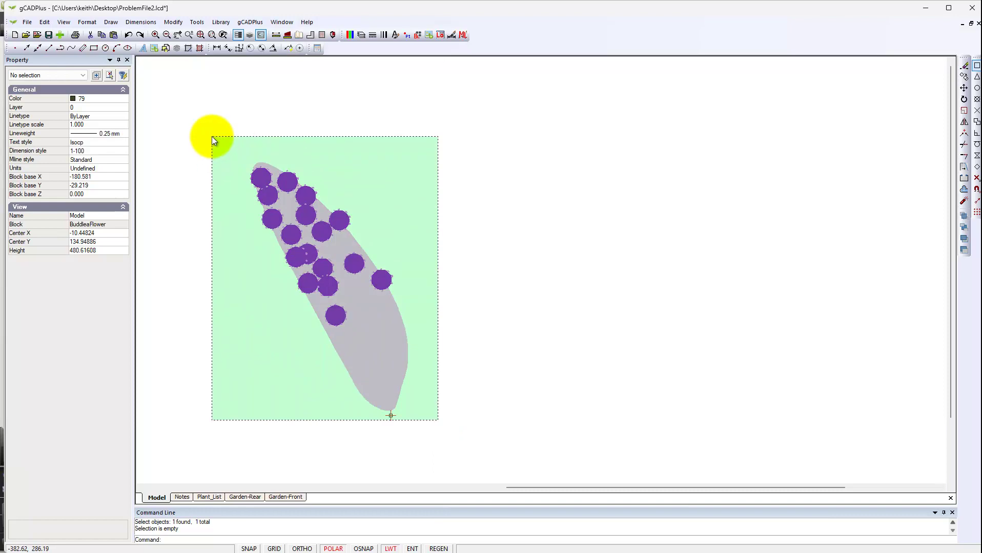
pyautogui.click(212, 136)
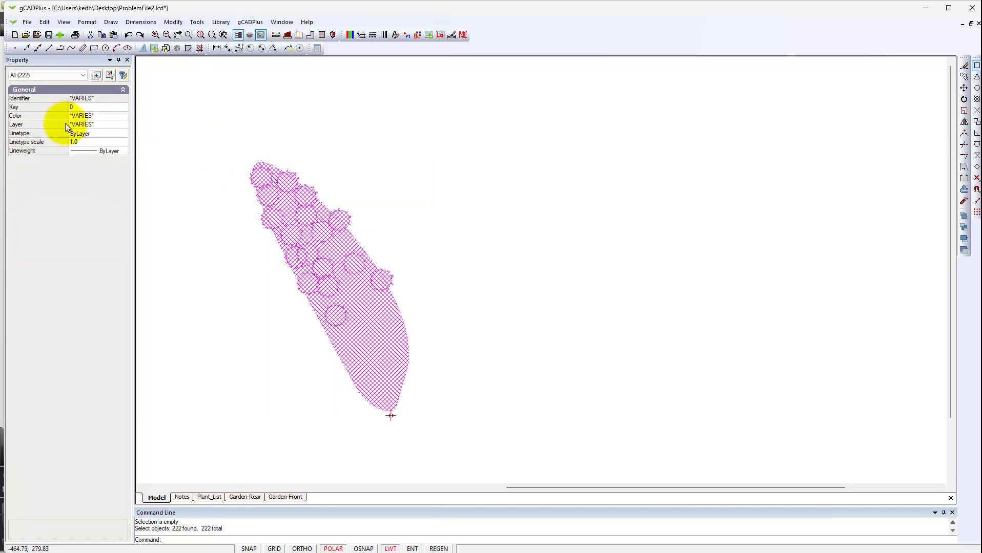
pyautogui.click(128, 126)
pyautogui.click(125, 127)
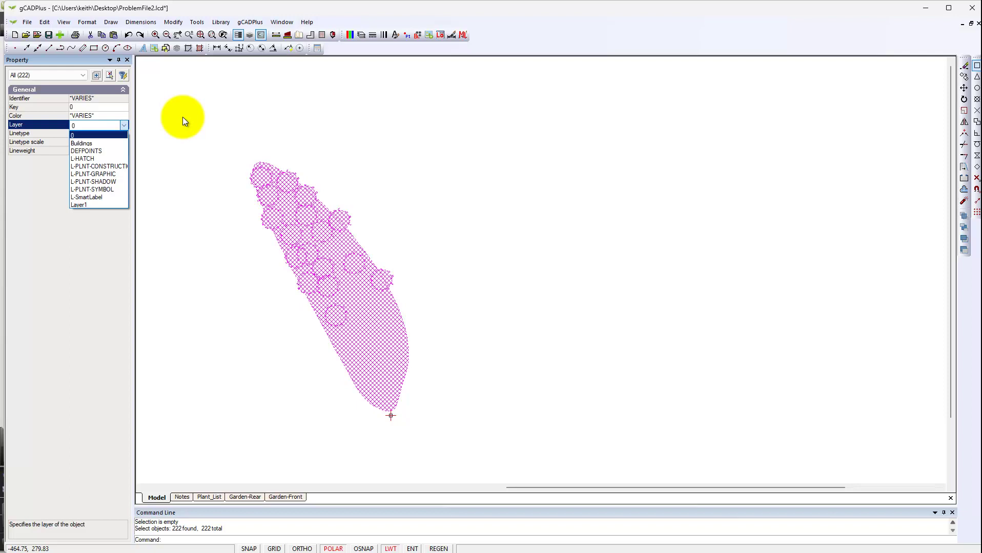
pyautogui.click(90, 143)
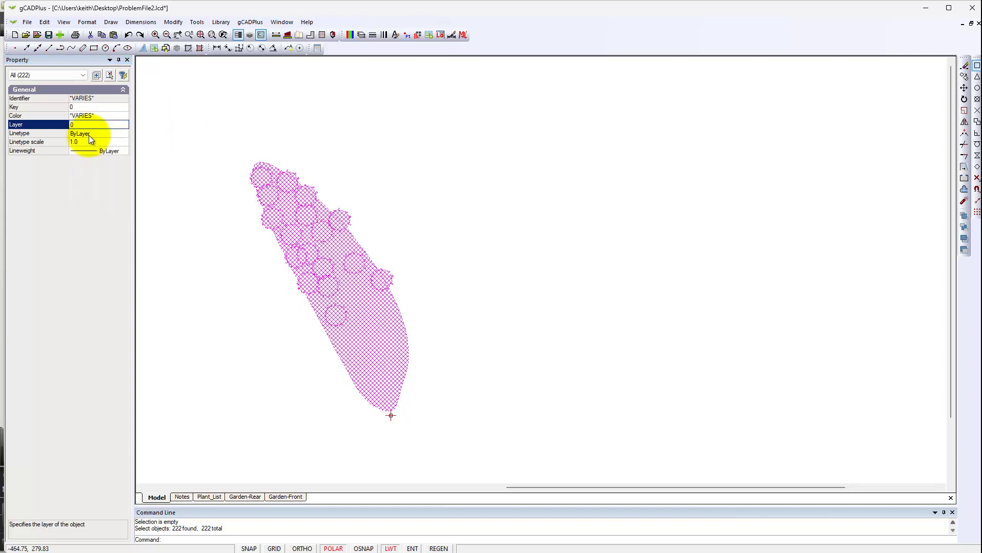
pyautogui.click(124, 126)
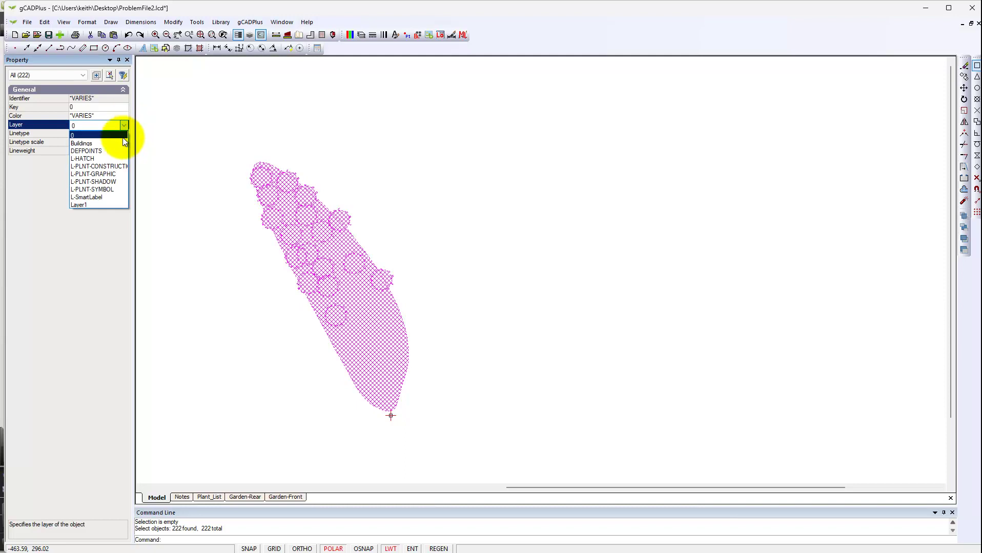
pyautogui.click(105, 188)
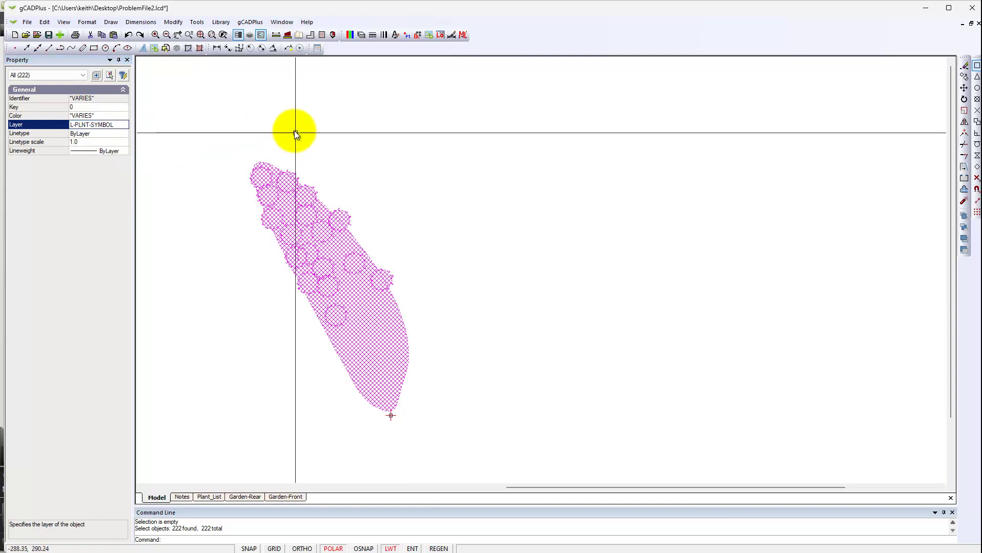
pyautogui.press('Escape')
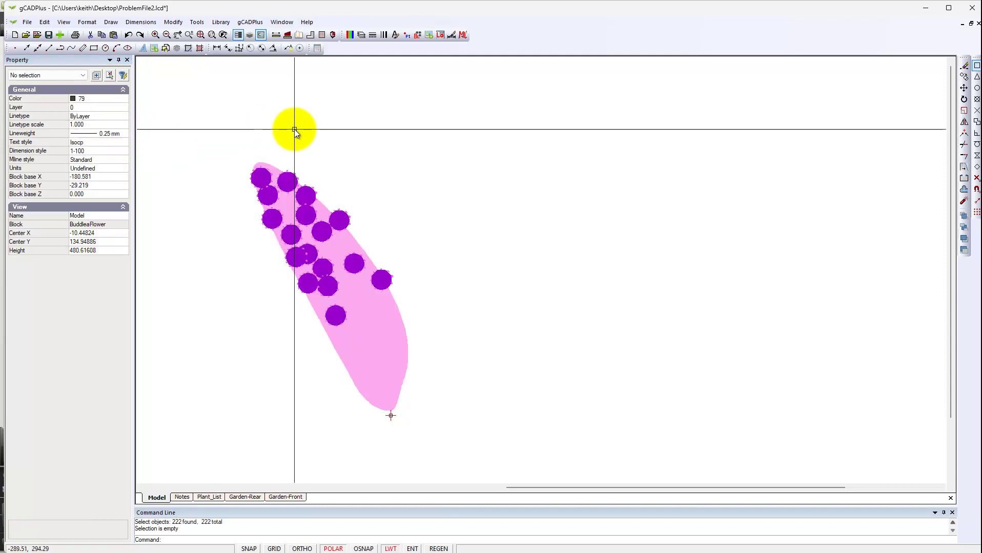
# Close the Block Editor from the canvas shortcut menu and clear the command line.
pyautogui.rightClick(458, 191)
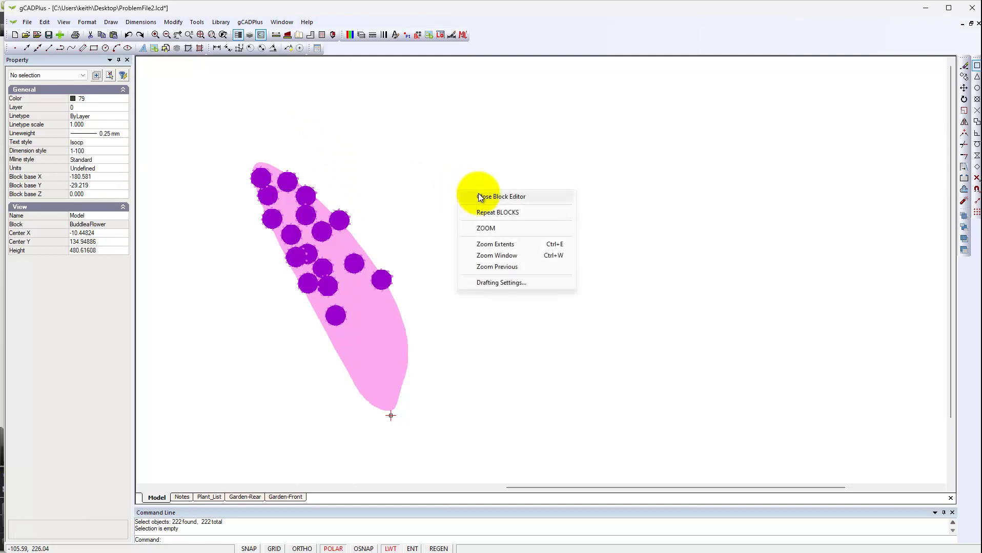
pyautogui.click(480, 197)
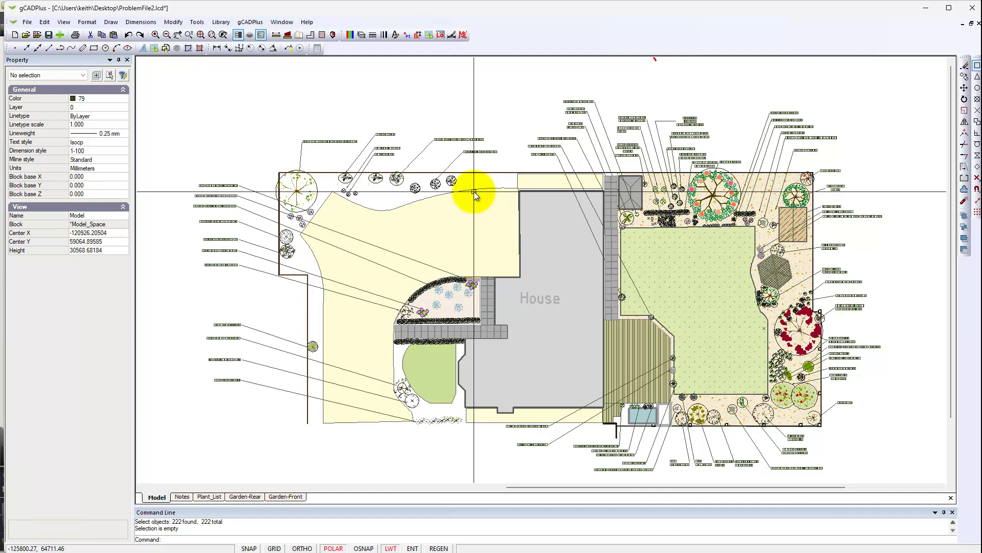
pyautogui.press('Escape')
pyautogui.press('Escape')
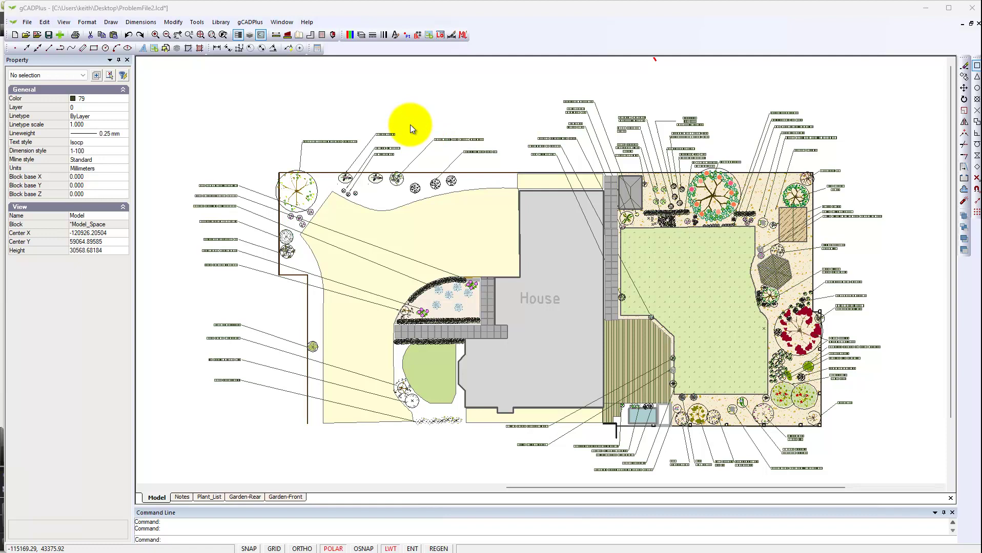
# Isolate the L-PLNT-SYMBOL layer with Tools > Isolate Layer.
pyautogui.click(197, 23)
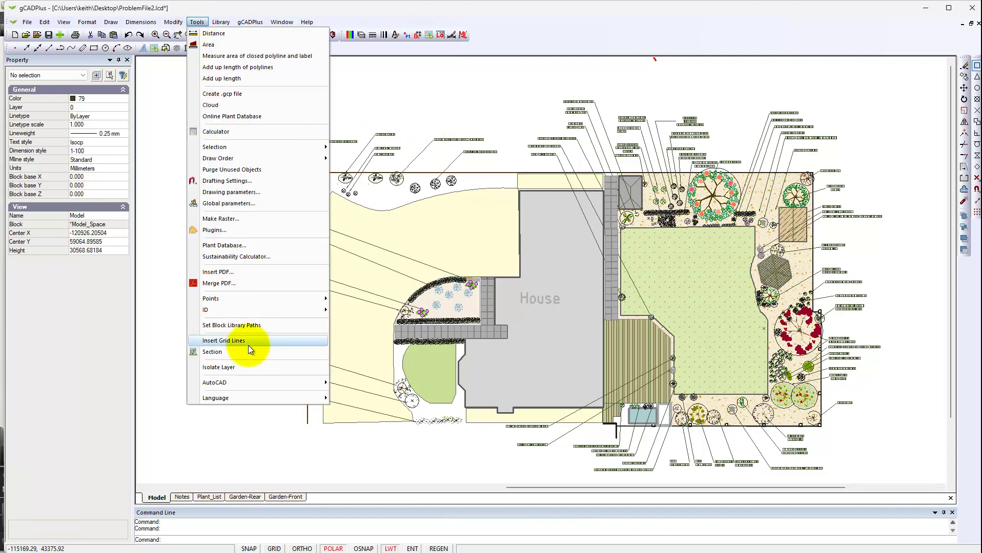
pyautogui.click(251, 368)
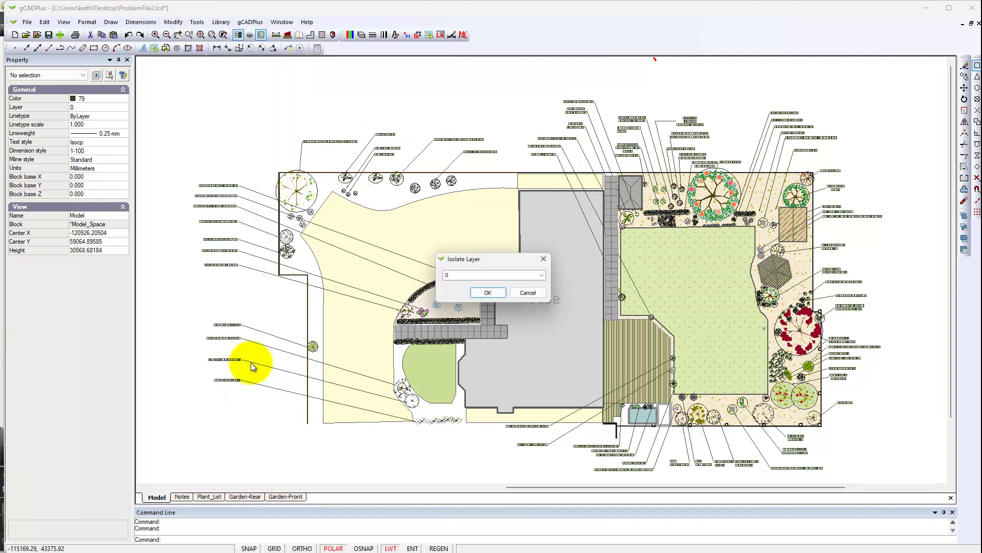
pyautogui.click(545, 277)
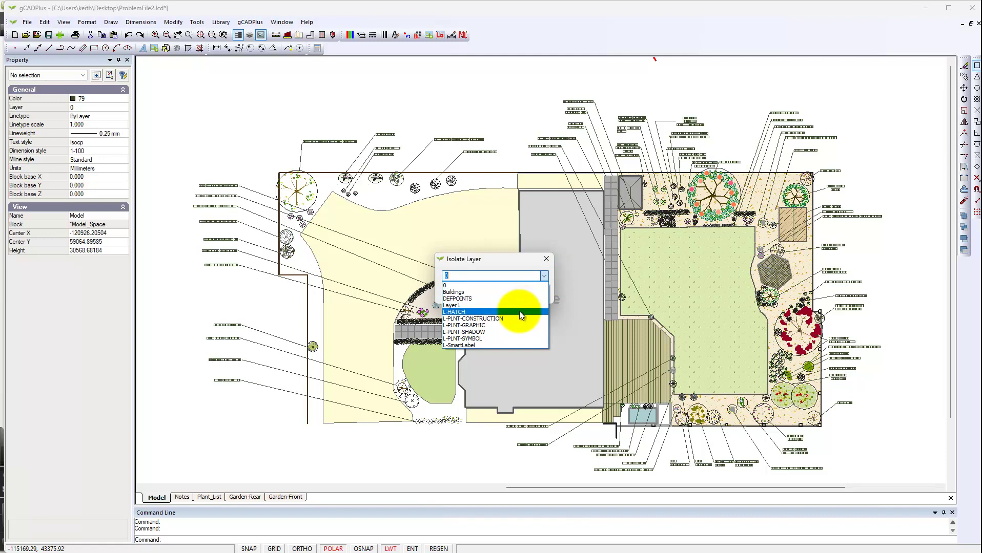
pyautogui.click(484, 340)
pyautogui.click(491, 296)
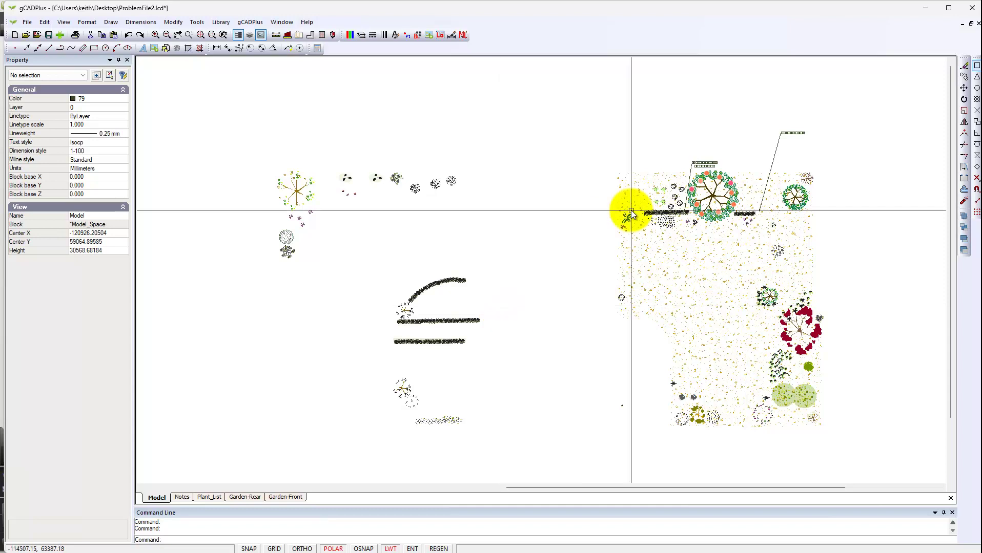
# Move the Crocosmia and Buxus label leaders onto the L-SmartLabel layer.
pyautogui.click(781, 135)
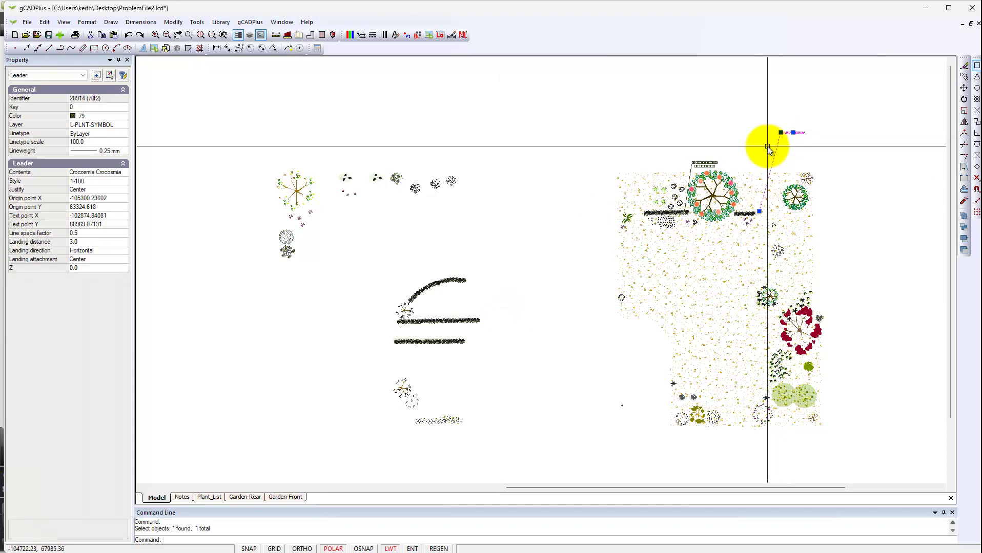
pyautogui.scroll(2, 733, 165)
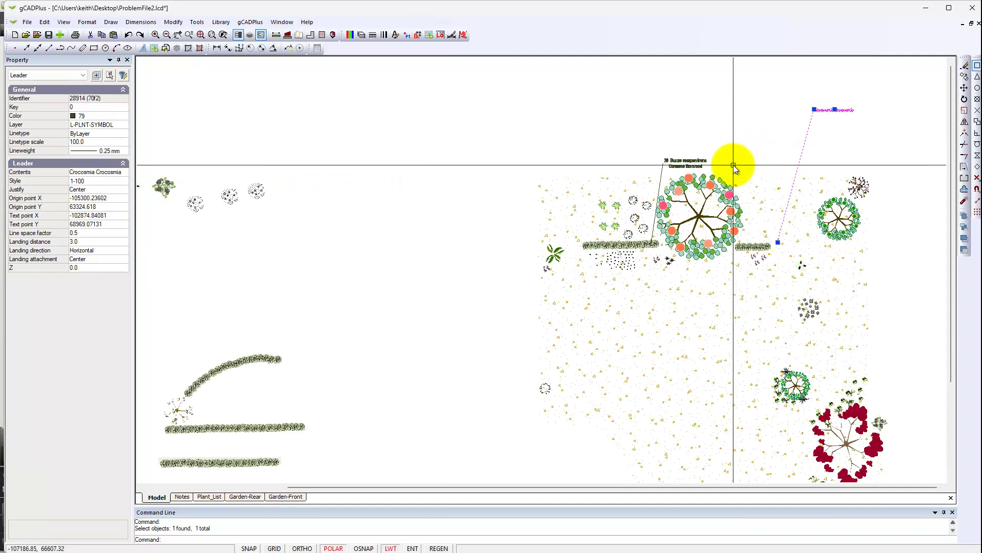
pyautogui.click(697, 163)
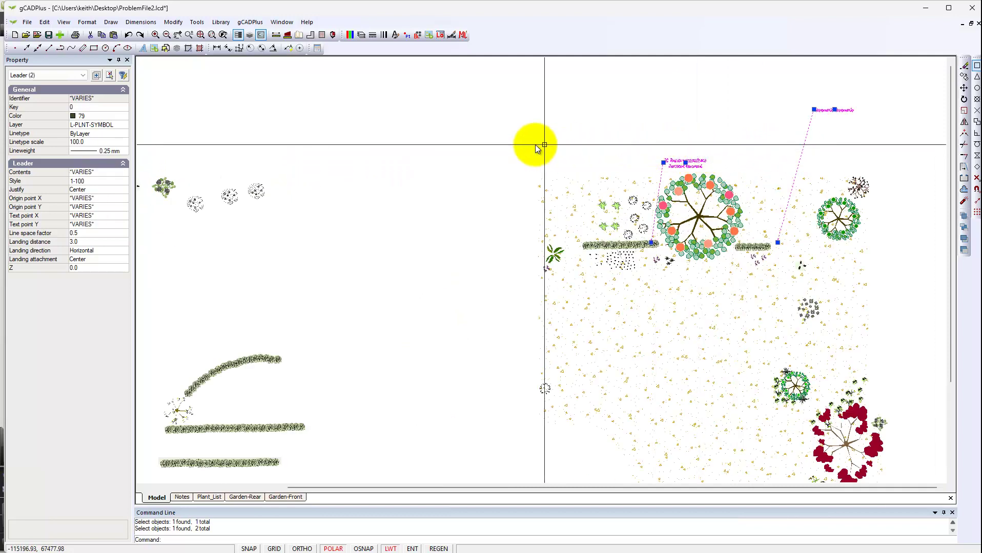
pyautogui.click(124, 126)
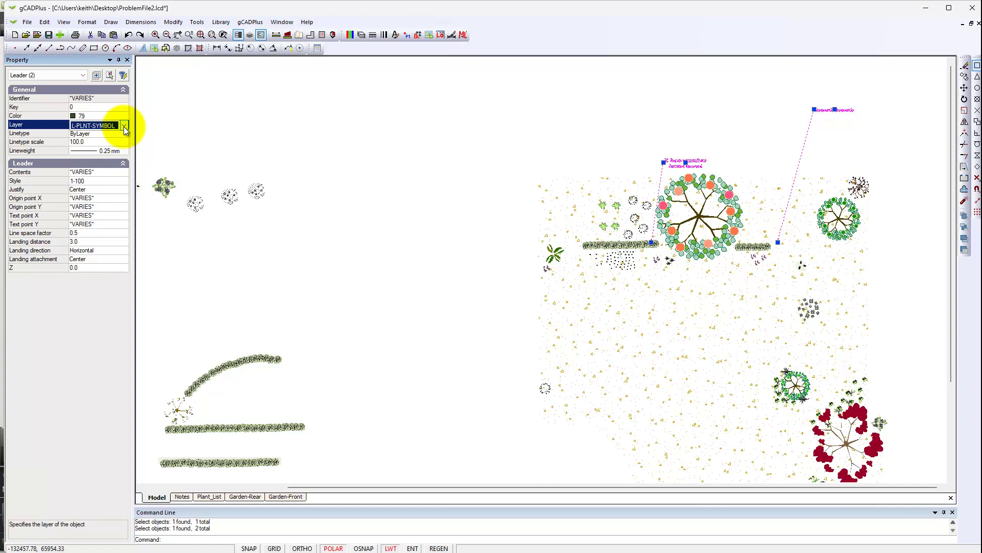
pyautogui.click(123, 125)
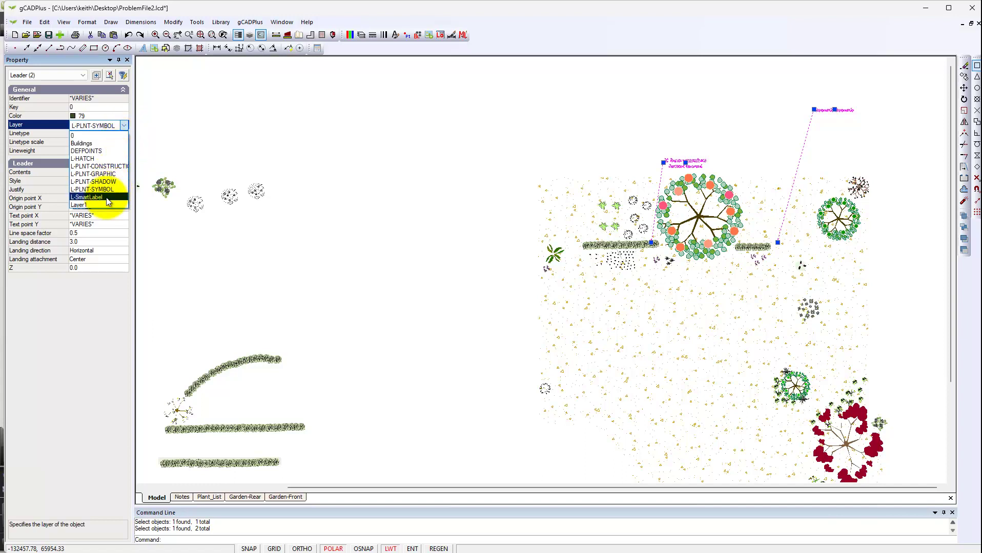
pyautogui.click(121, 197)
pyautogui.press('Escape')
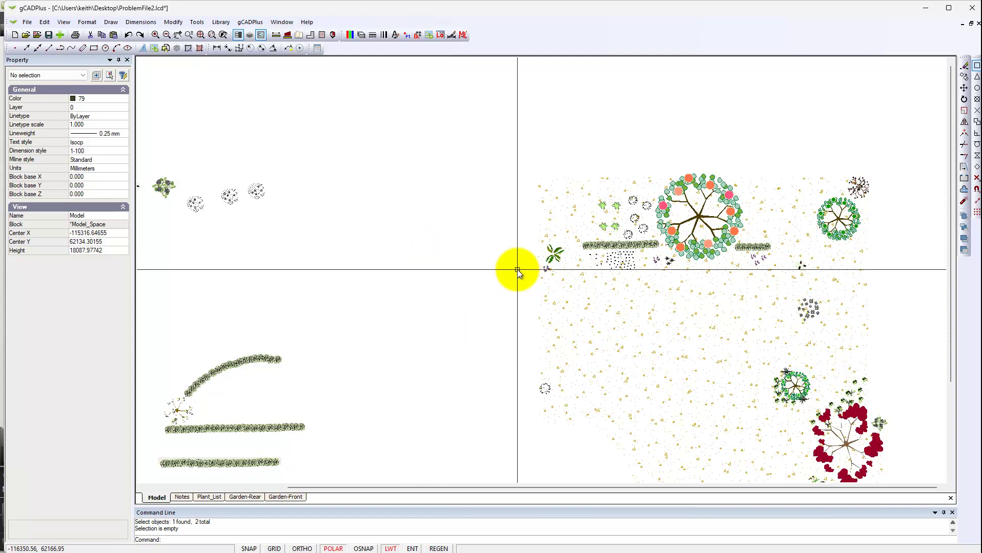
# Put the random-dot background hatch on layer 0, then zoom out.
pyautogui.click(673, 314)
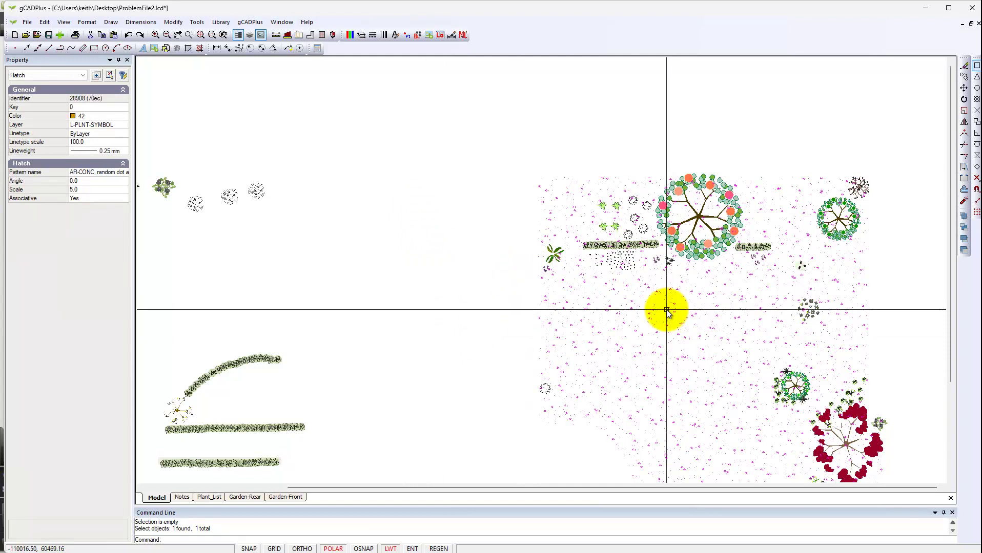
pyautogui.click(120, 126)
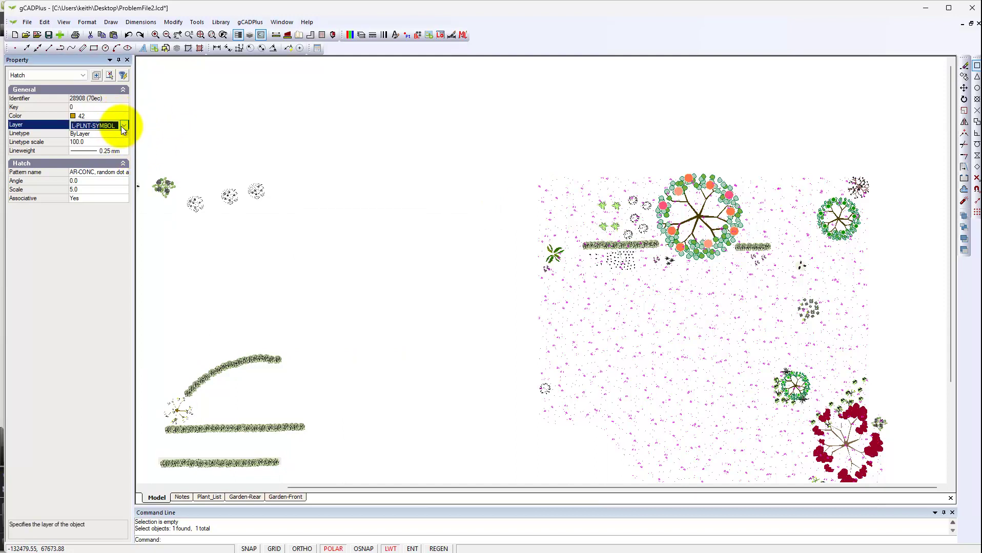
pyautogui.click(123, 126)
pyautogui.click(105, 132)
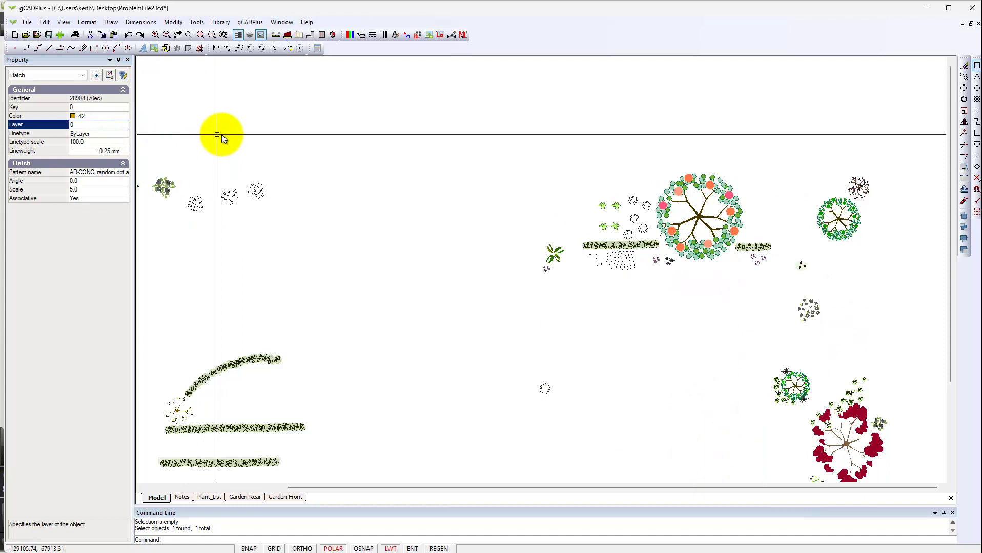
pyautogui.press('Escape')
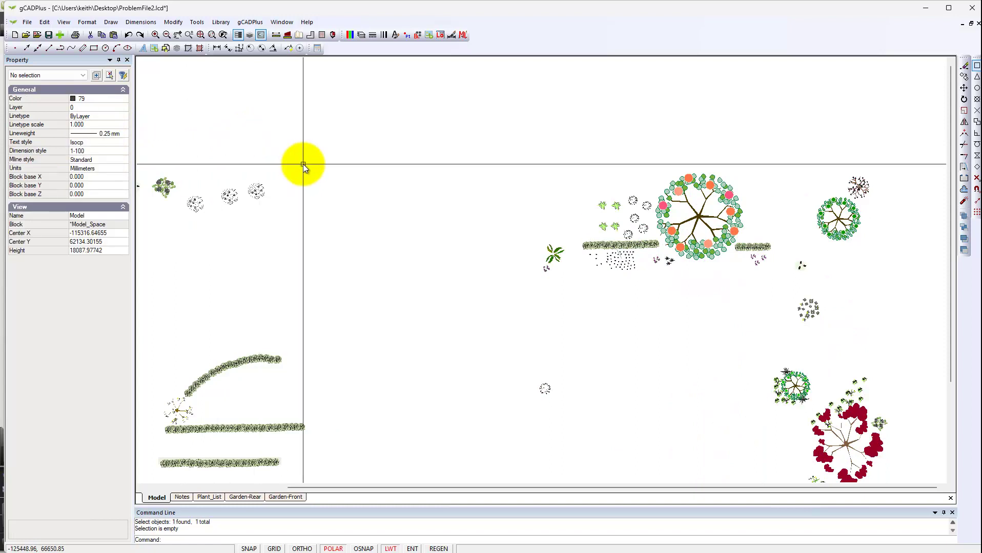
pyautogui.scroll(-2, 331, 154)
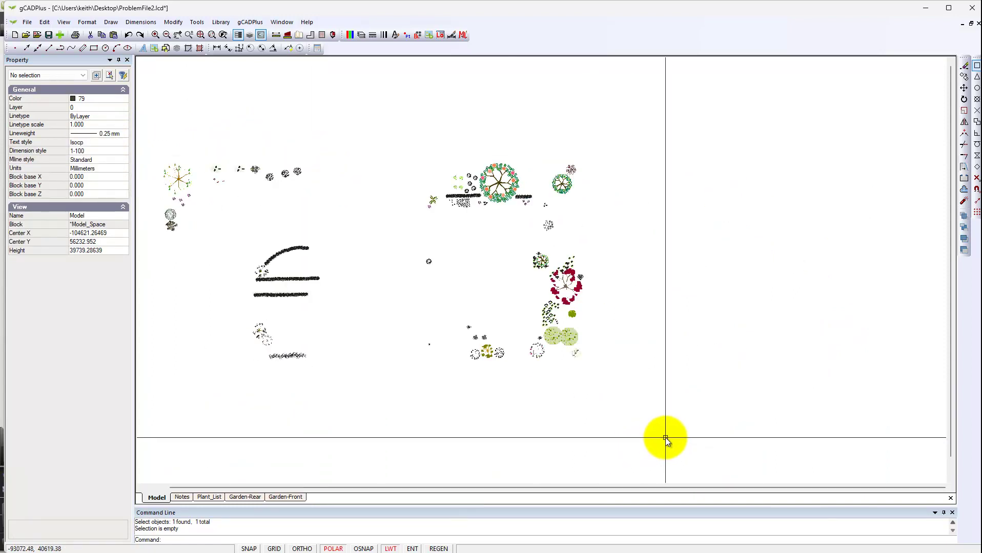
# Window-select the objects left in the isolated view to check layers, then zoom and pan the plan.
pyautogui.moveTo(672, 435)
pyautogui.mouseDown()
pyautogui.moveTo(542, 382)
pyautogui.moveTo(161, 109)
pyautogui.mouseUp()
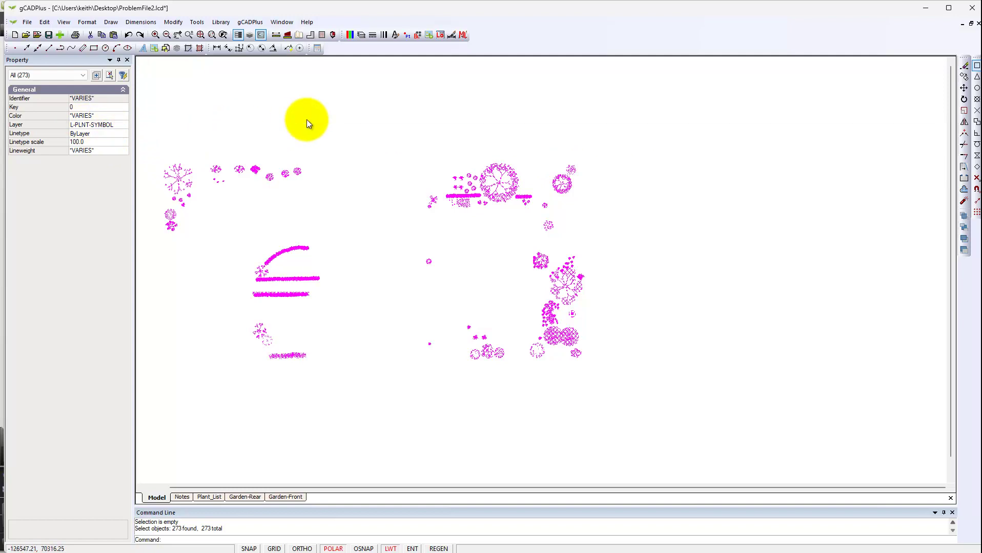
pyautogui.press('Escape')
pyautogui.scroll(9, 477, 198)
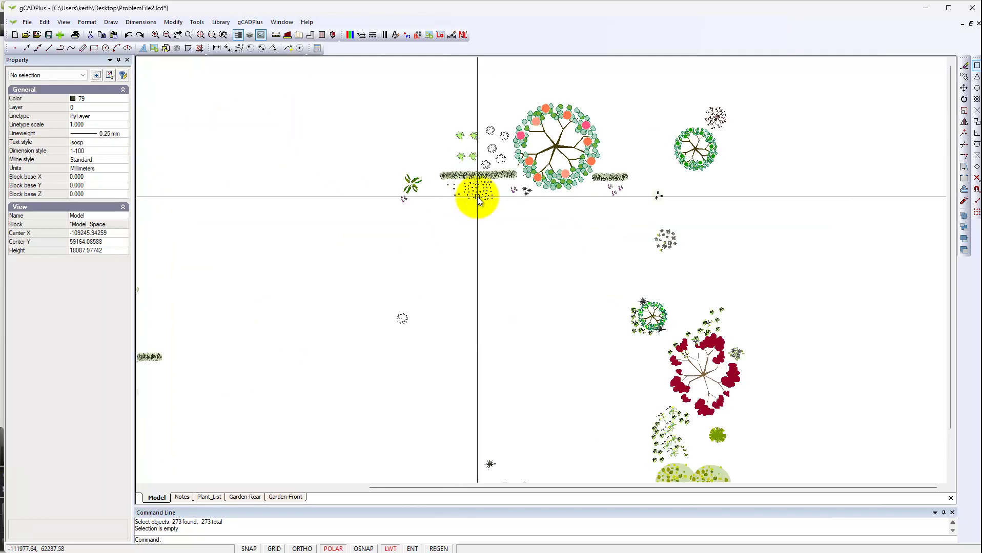
pyautogui.scroll(1, 480, 199)
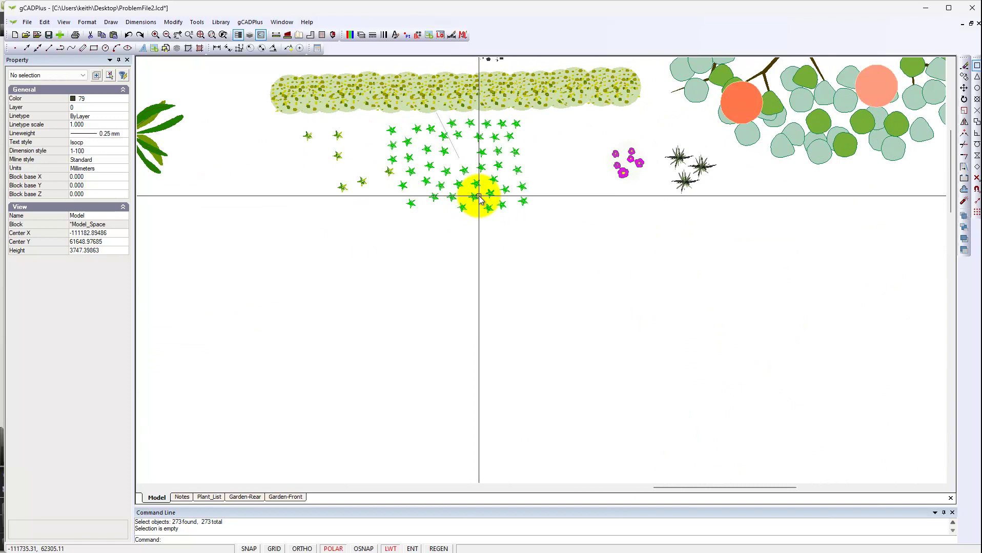
pyautogui.scroll(-5, 615, 225)
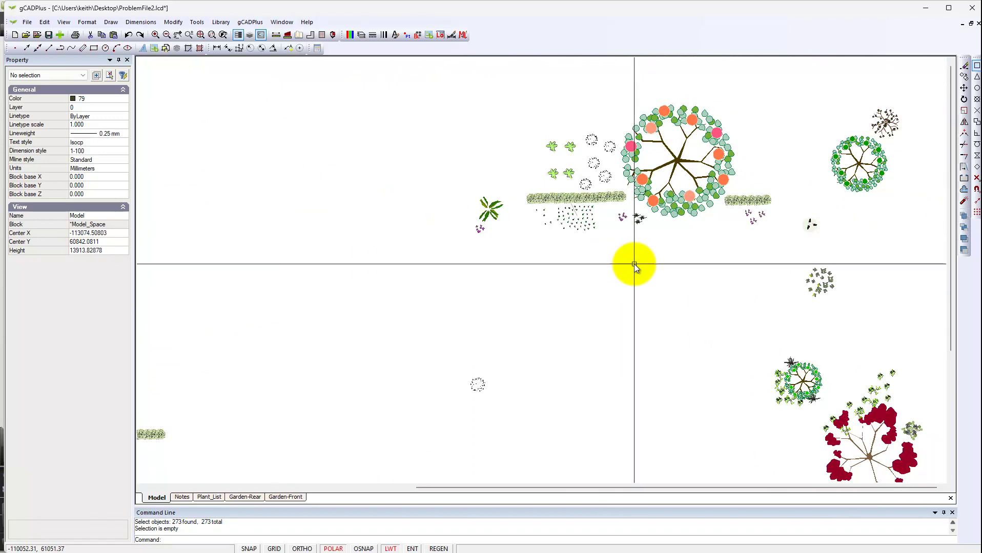
pyautogui.moveTo(626, 340); pyautogui.dragTo(647, 274, button='middle')
pyautogui.scroll(-3, 648, 273)
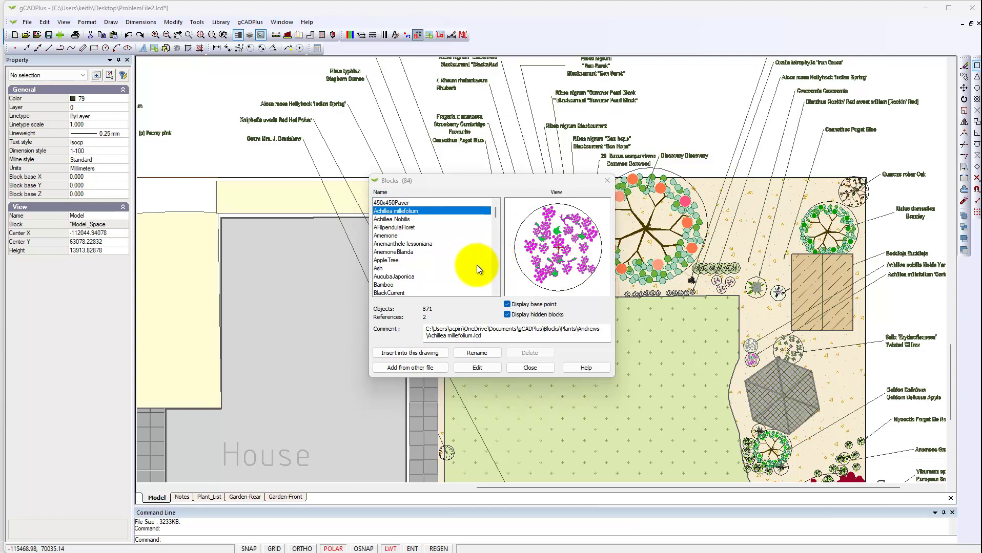
# Close the Blocks dialog showing Achillea millefolium.
pyautogui.click(527, 368)
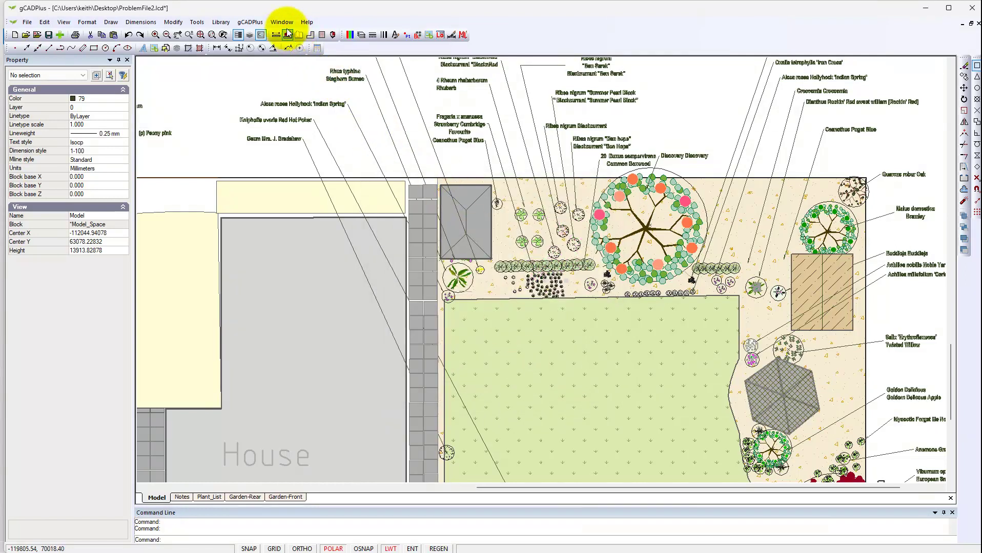
# Search the plan for 'Achillea' symbols with gCADPlus > Plant Schedules and Lists > Search symbol.
pyautogui.click(260, 24)
pyautogui.moveTo(304, 31)
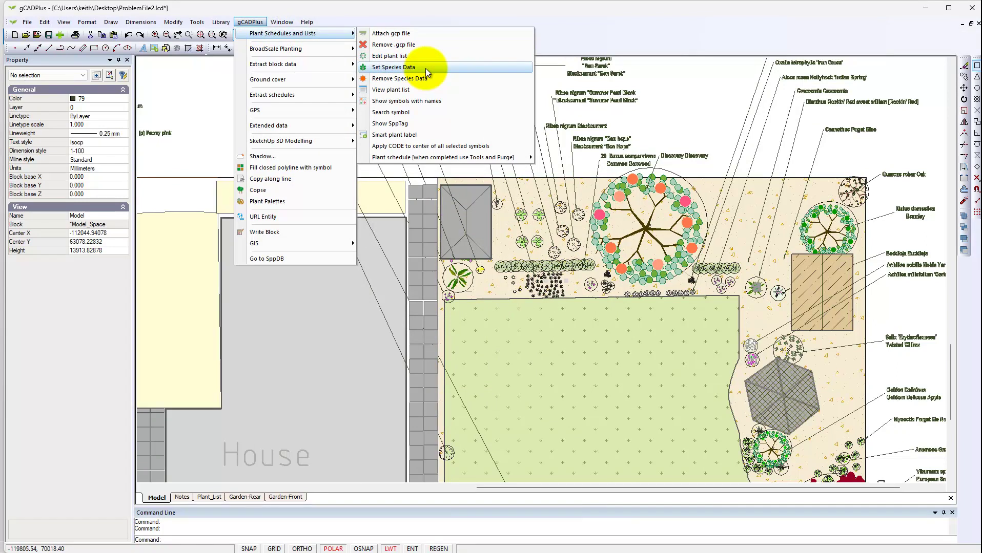
pyautogui.click(400, 114)
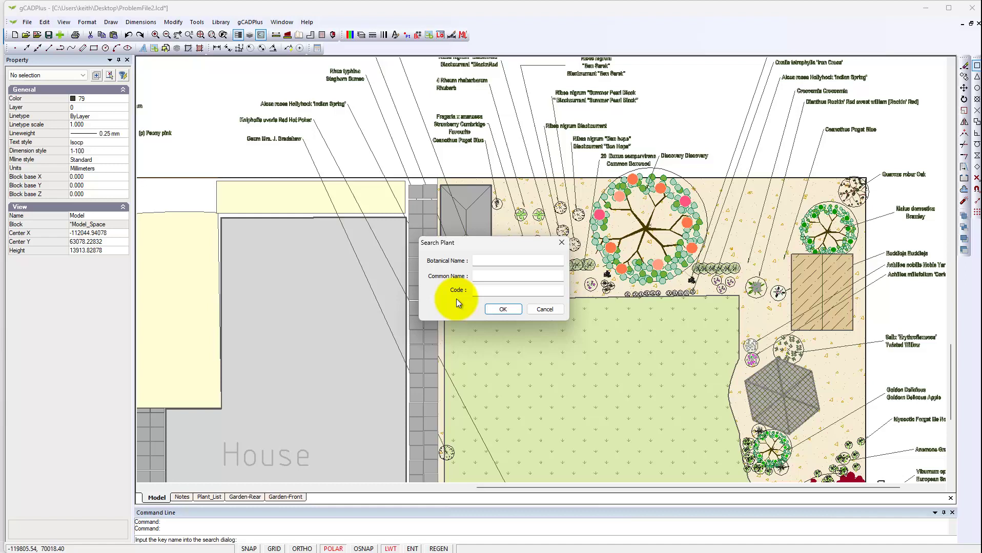
pyautogui.click(486, 263)
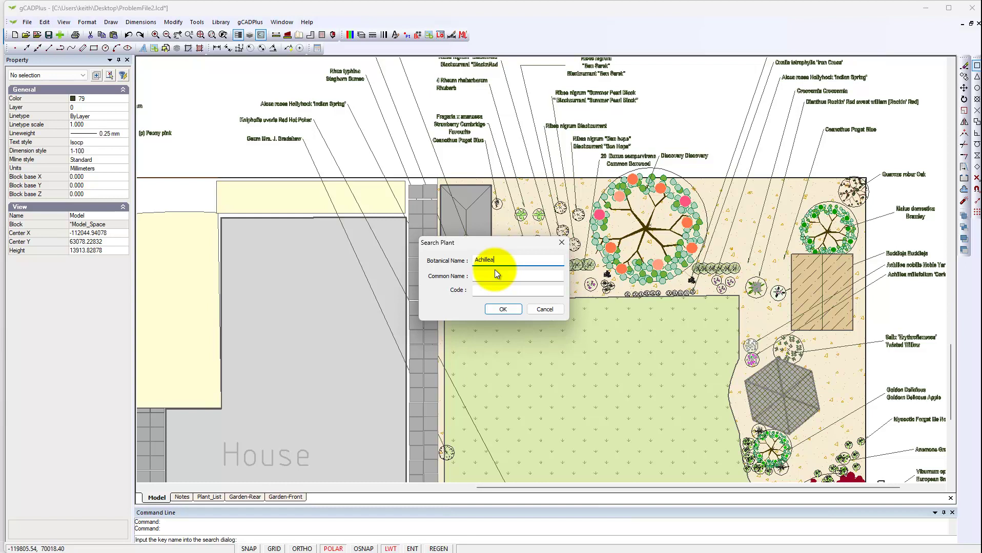
pyautogui.press('Return')
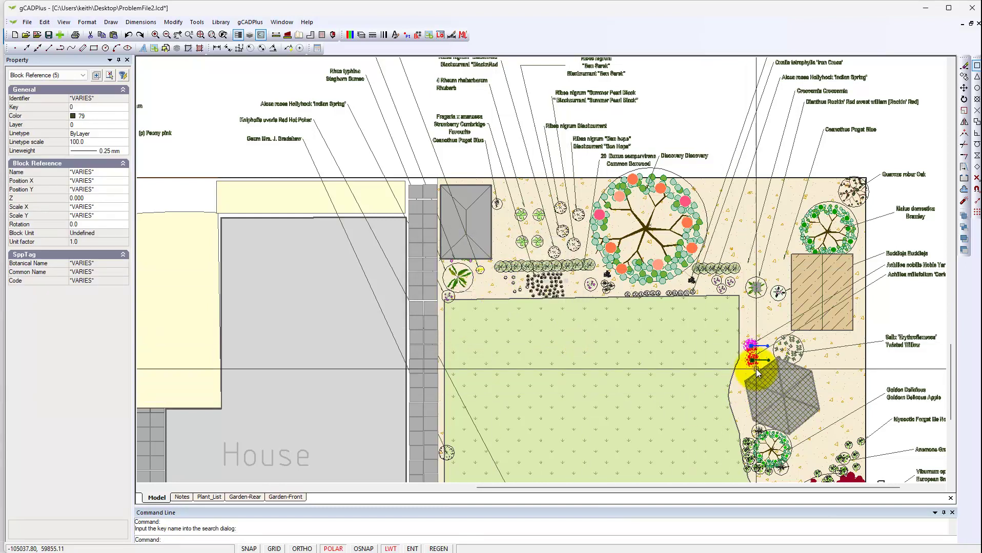
# Zoom and pan to view the matched Achillea symbols along the lawn's border.
pyautogui.scroll(2, 741, 387)
pyautogui.scroll(-2, 745, 387)
pyautogui.scroll(-2, 746, 386)
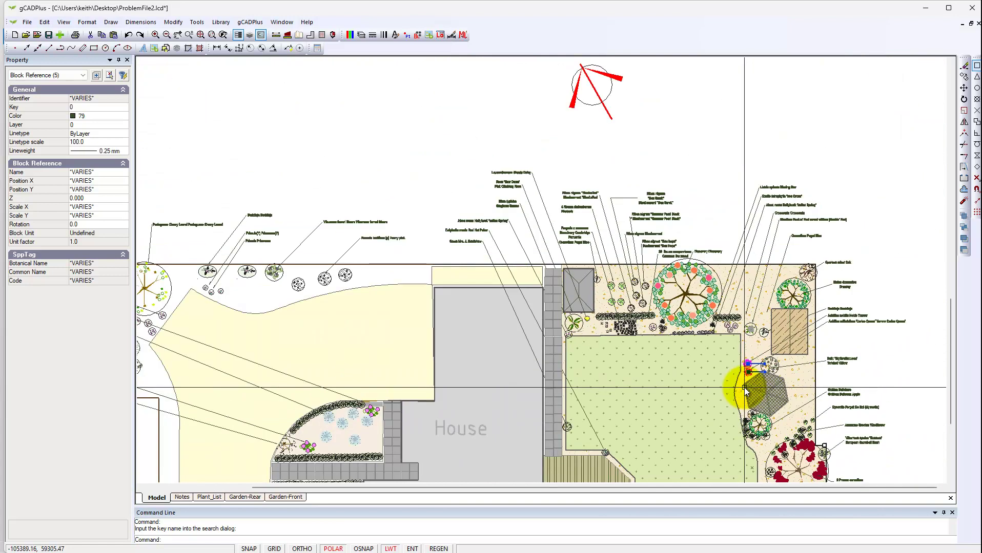
pyautogui.moveTo(745, 387); pyautogui.dragTo(724, 260, button='middle')
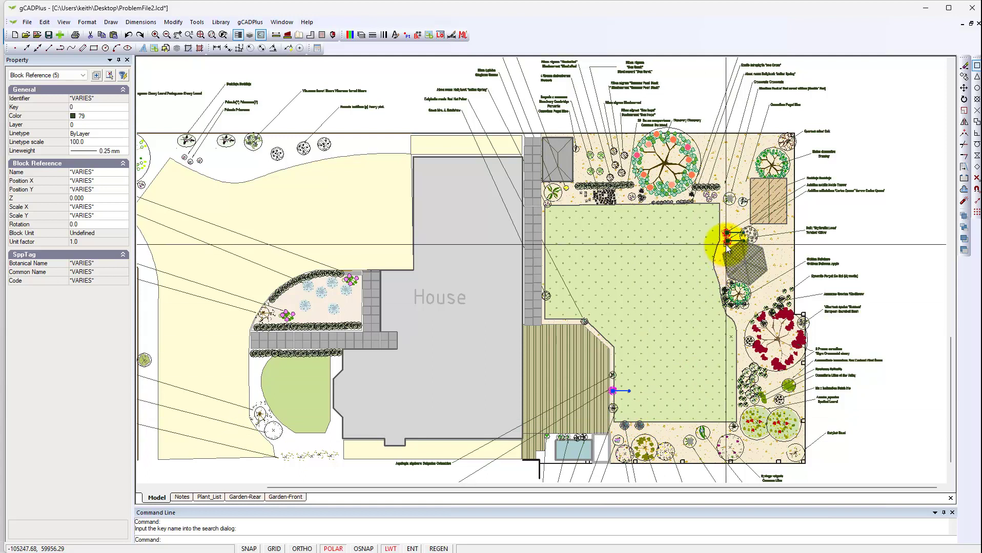
pyautogui.moveTo(705, 301)
pyautogui.mouseDown(button='middle')
pyautogui.moveTo(627, 291)
pyautogui.moveTo(618, 267)
pyautogui.moveTo(583, 263)
pyautogui.mouseUp(button='middle')
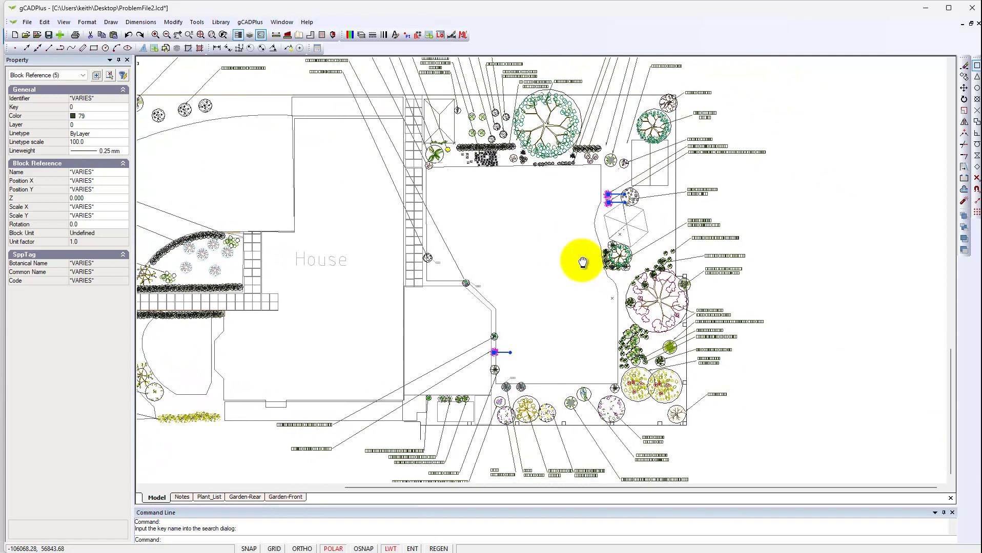
pyautogui.scroll(3, 582, 261)
pyautogui.scroll(1, 580, 260)
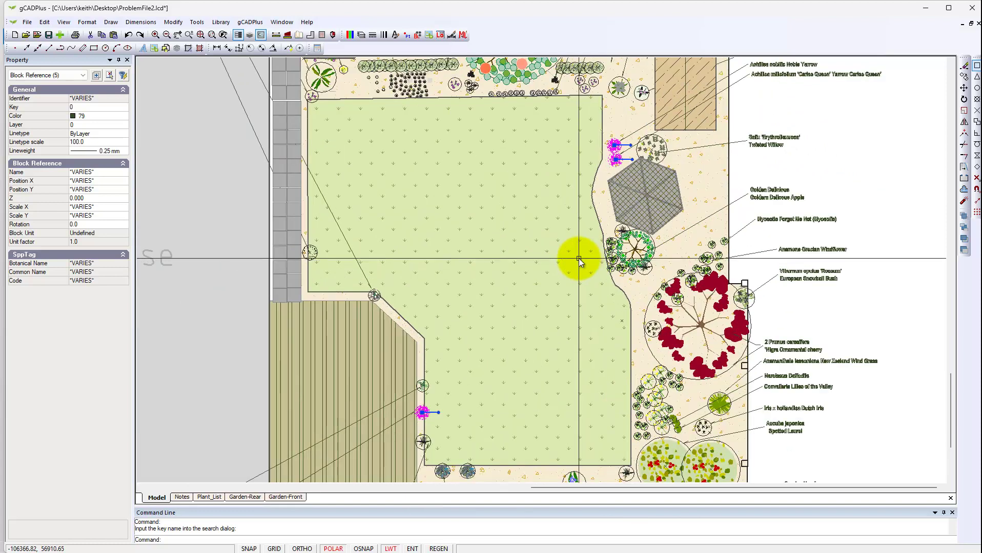
pyautogui.press('Escape')
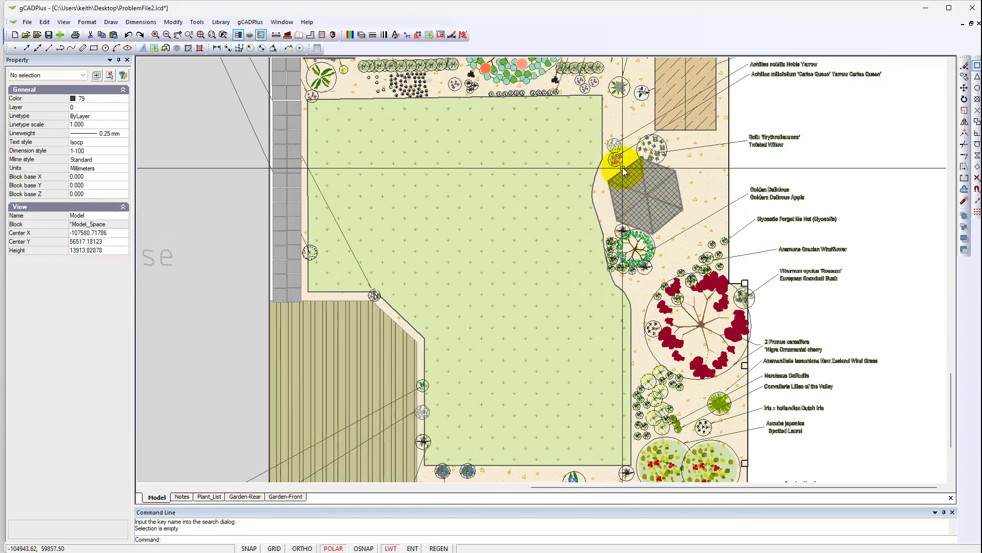
pyautogui.click(613, 150)
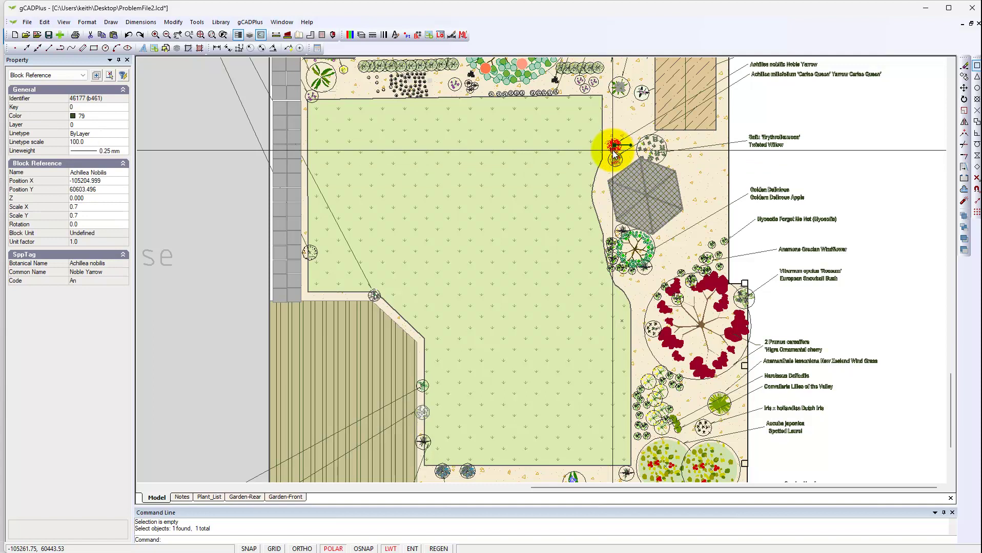
pyautogui.press('Escape')
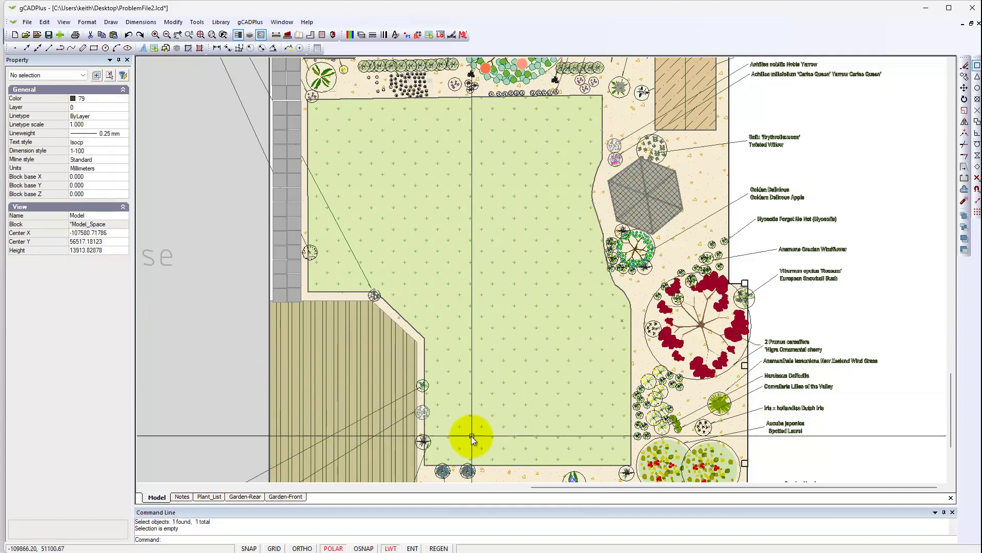
pyautogui.click(420, 413)
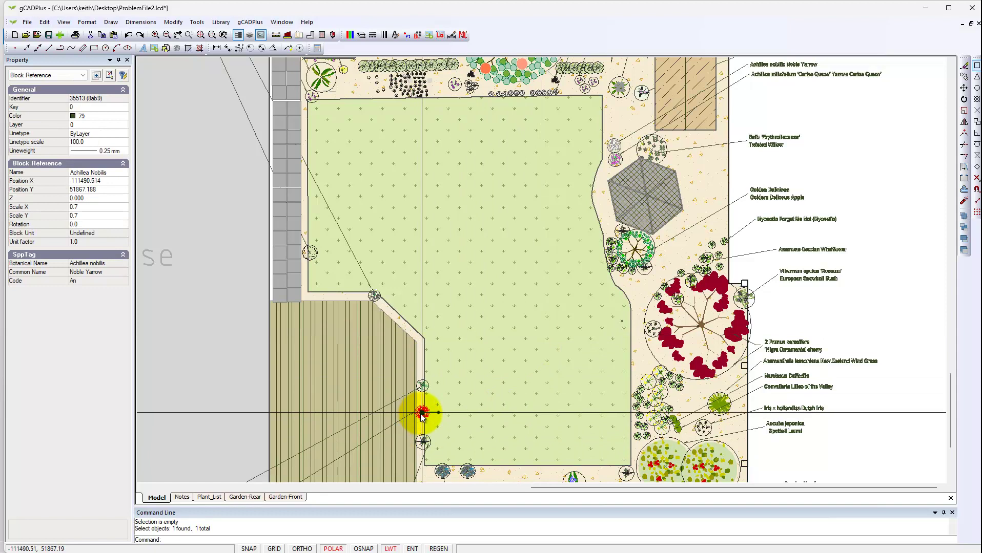
pyautogui.press('Escape')
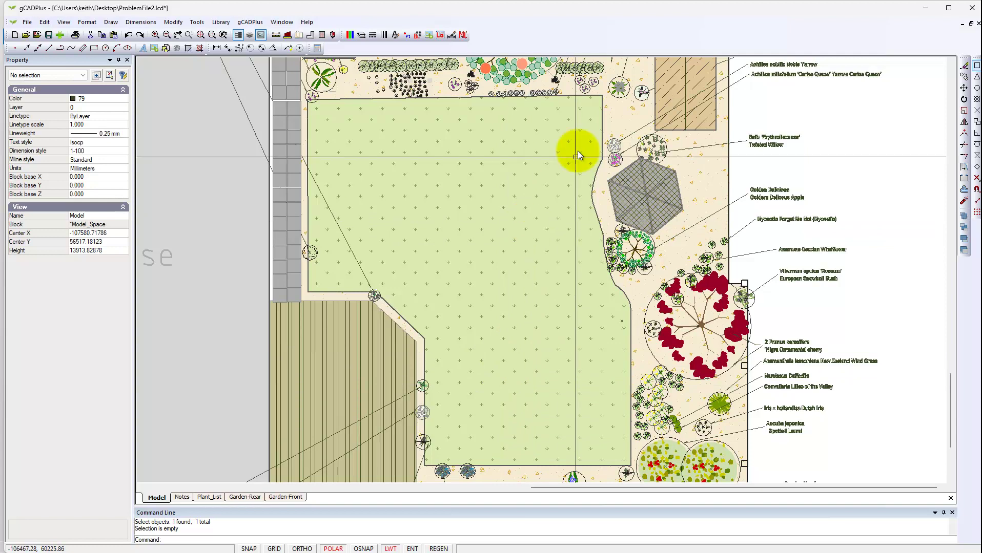
pyautogui.click(246, 24)
pyautogui.moveTo(287, 31)
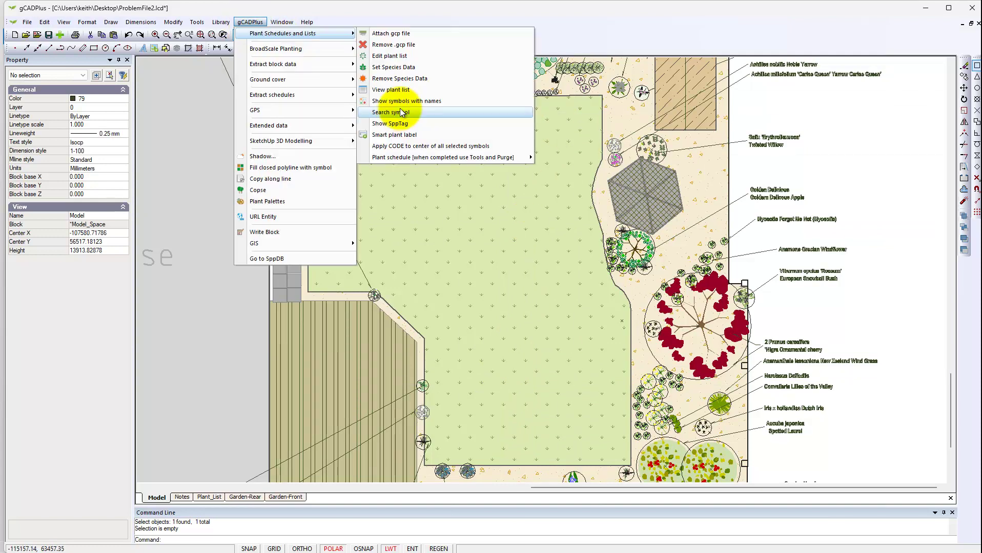
pyautogui.click(400, 108)
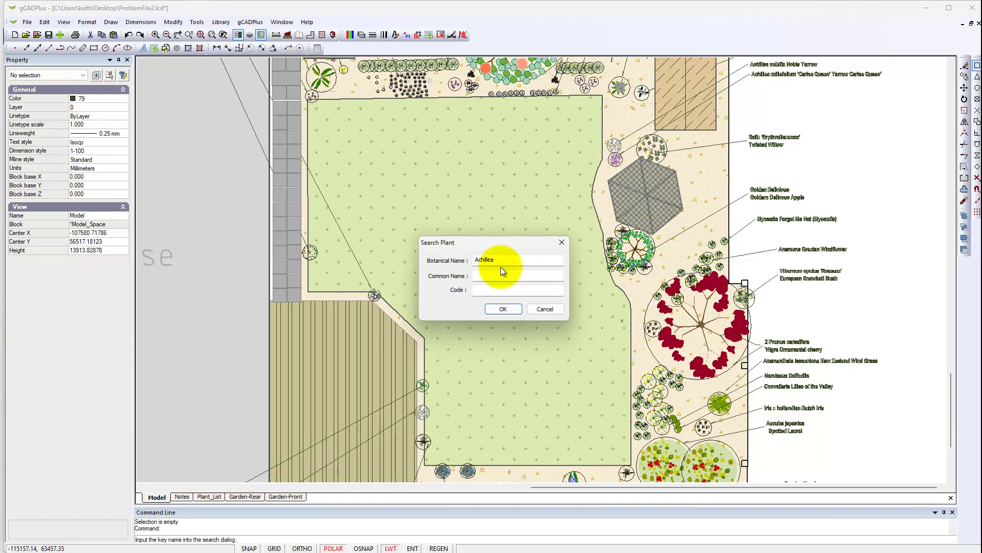
pyautogui.click(517, 262)
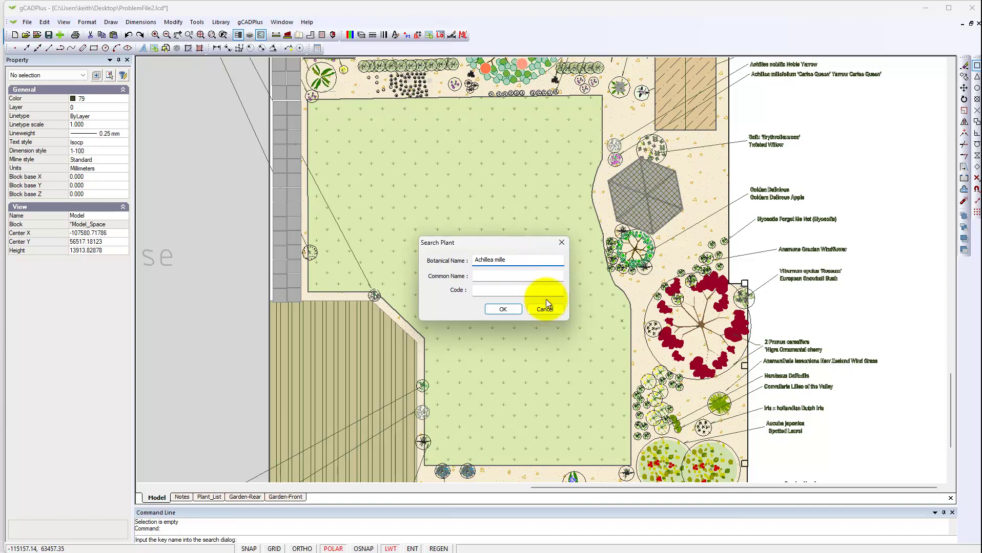
pyautogui.click(518, 309)
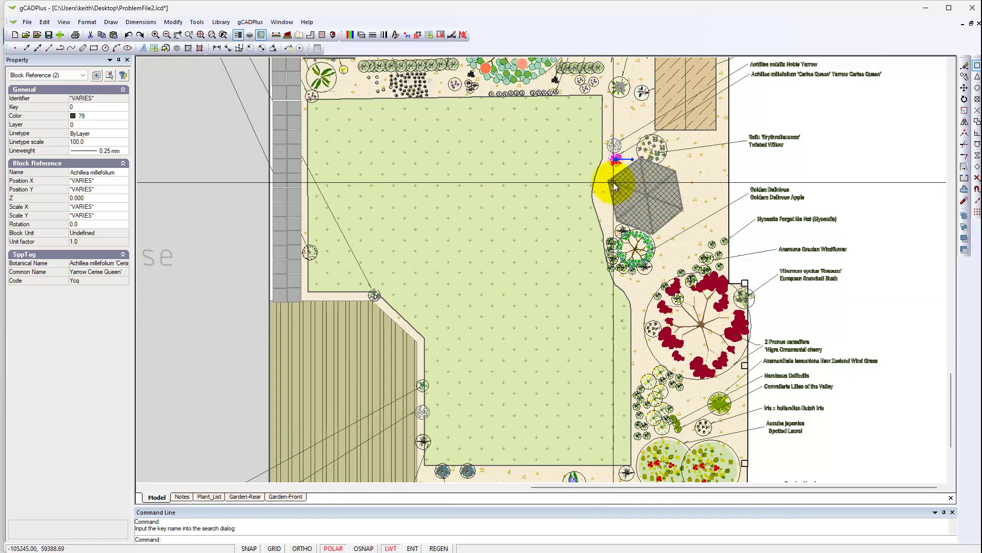
pyautogui.scroll(-3, 613, 183)
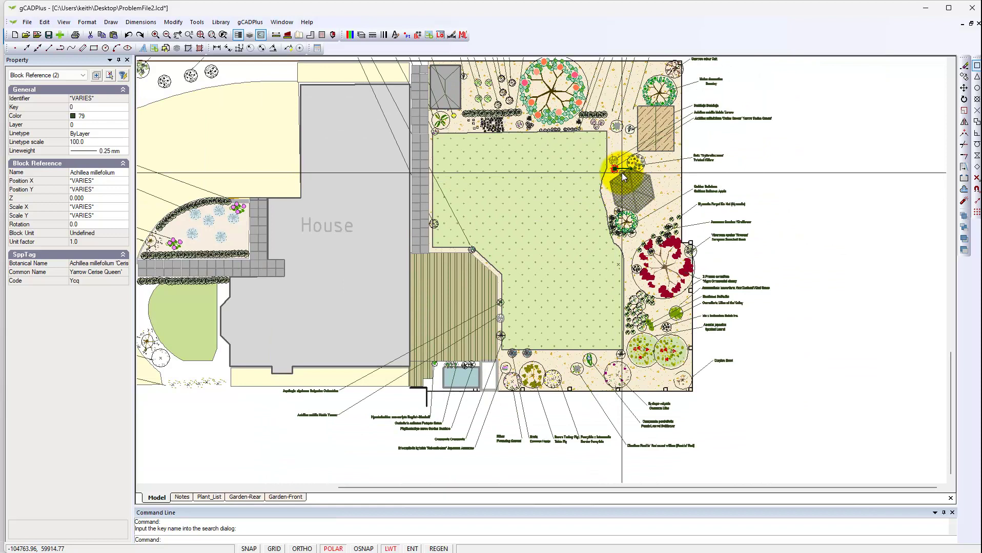
pyautogui.scroll(-2, 626, 180)
pyautogui.scroll(-1, 632, 186)
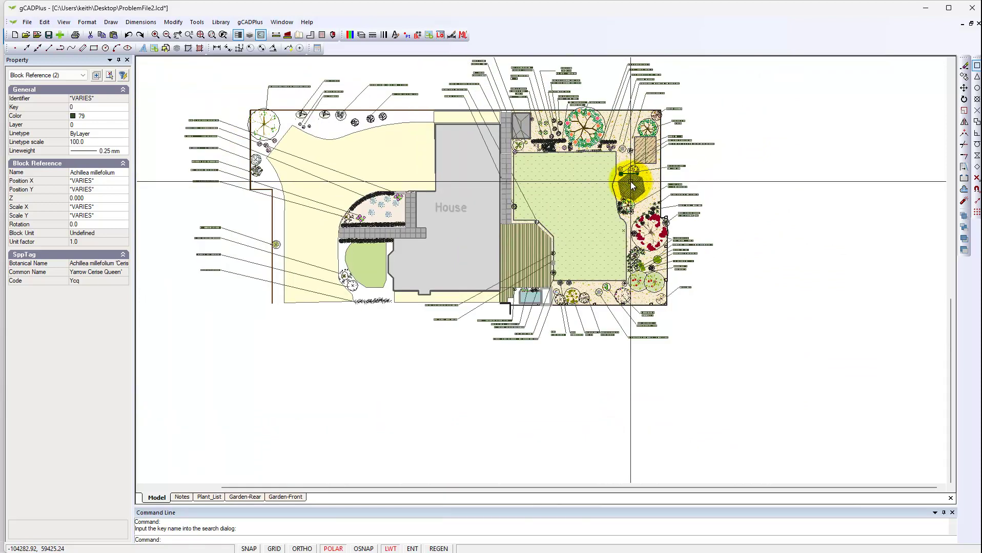
pyautogui.scroll(4, 632, 186)
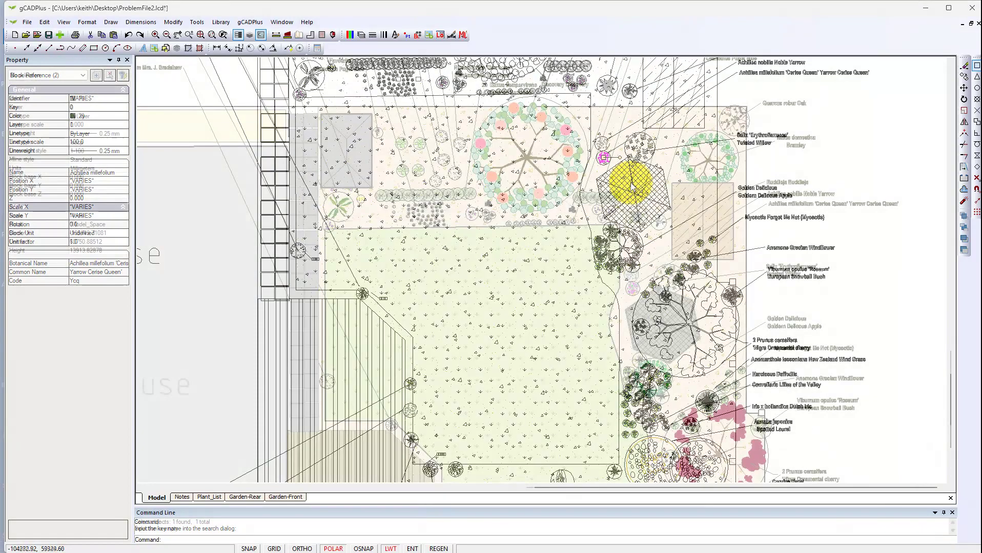
pyautogui.press('Escape')
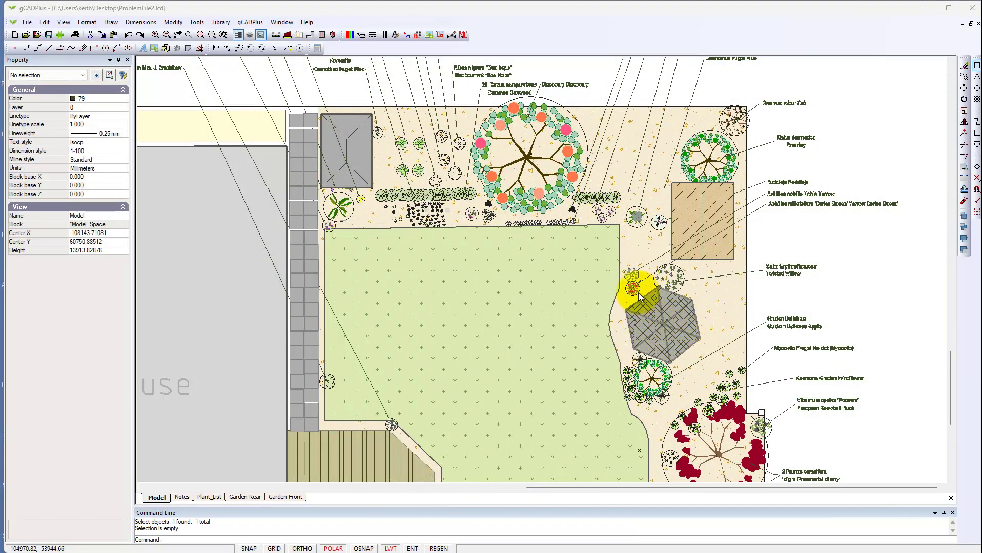
# Zoom in on the magenta Achillea millefolium 'Cerise Queen' symbol beside the gazebo paving.
pyautogui.scroll(3, 635, 291)
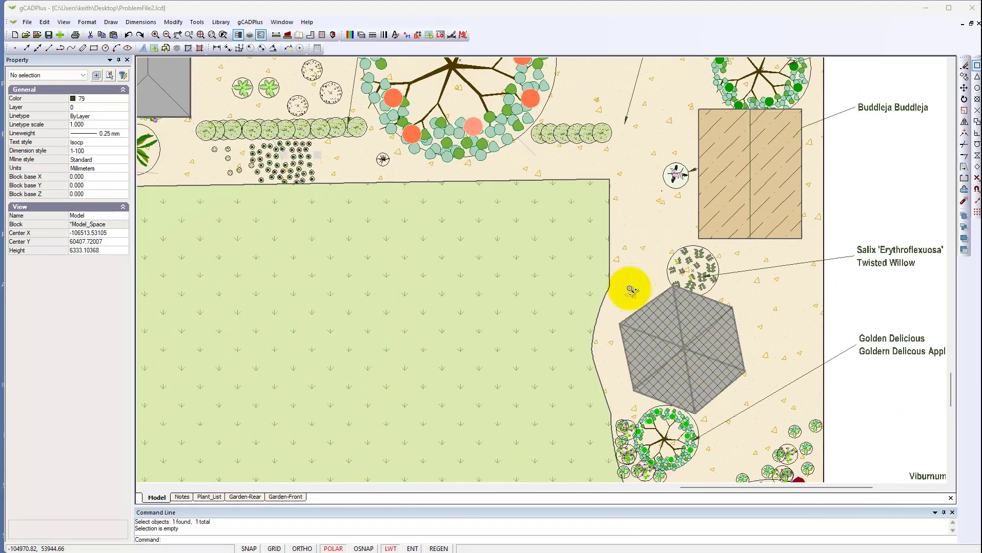
pyautogui.scroll(1, 631, 290)
pyautogui.scroll(2, 631, 288)
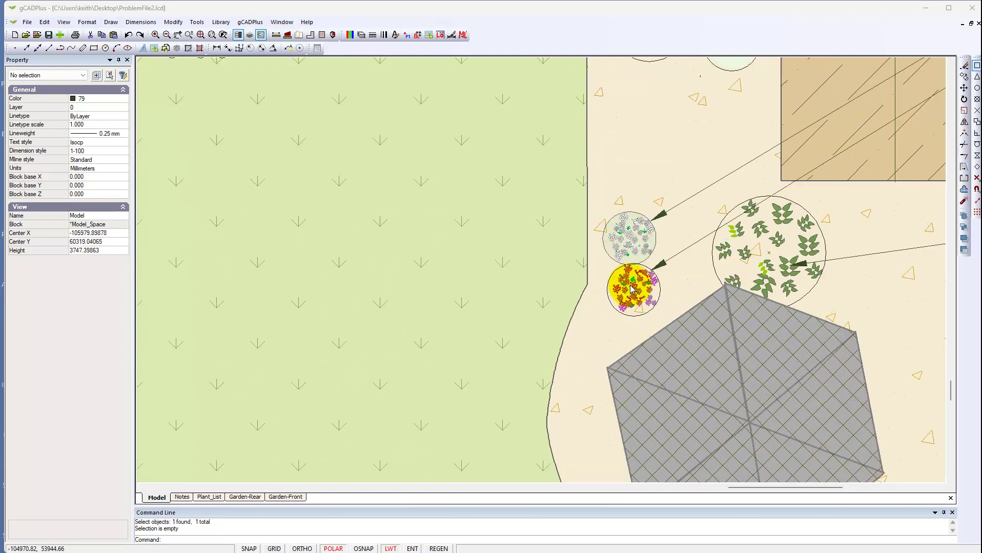
pyautogui.scroll(2, 632, 290)
pyautogui.scroll(1, 632, 290)
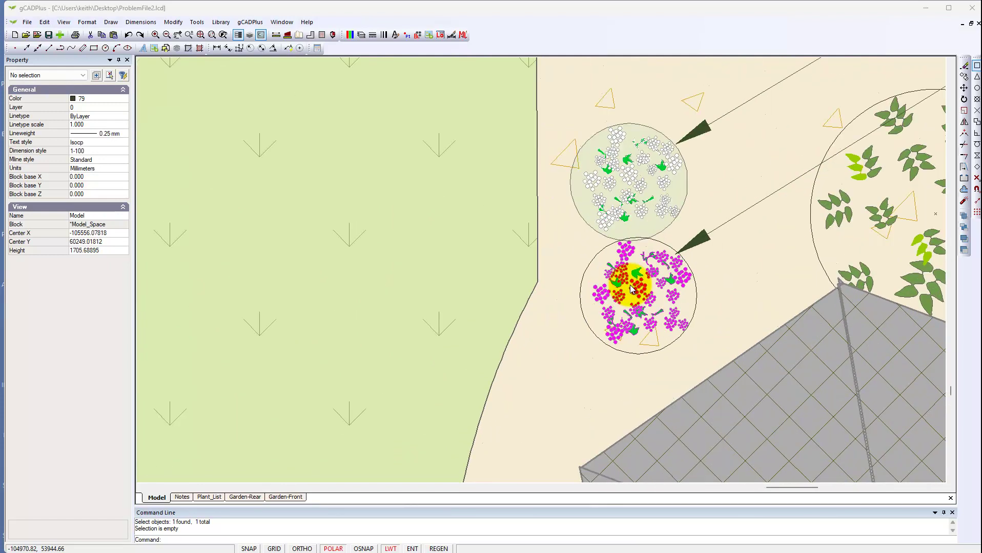
pyautogui.moveTo(633, 288)
pyautogui.mouseDown()
pyautogui.moveTo(633, 297)
pyautogui.moveTo(627, 277)
pyautogui.moveTo(631, 315)
pyautogui.moveTo(644, 296)
pyautogui.mouseUp()
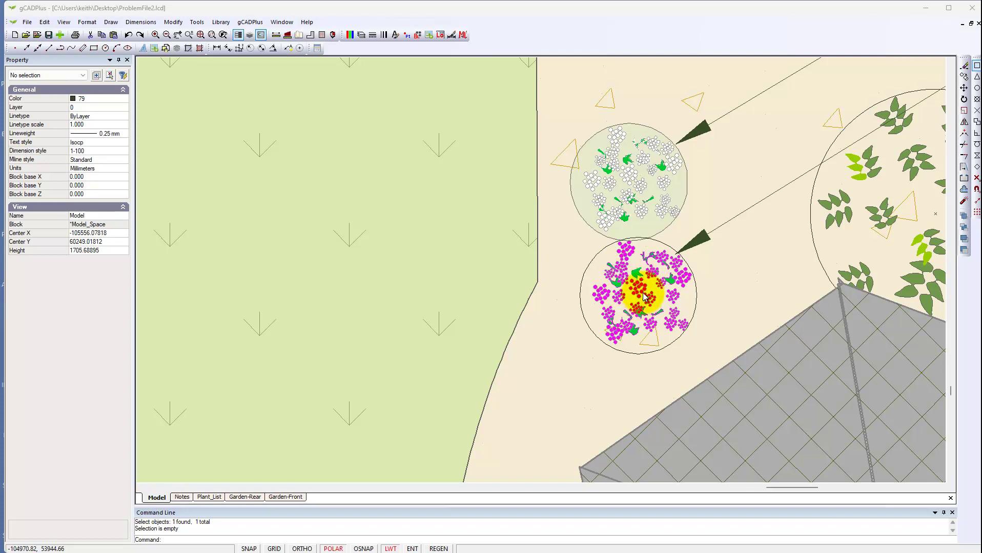
pyautogui.moveTo(645, 296); pyautogui.dragTo(664, 305)
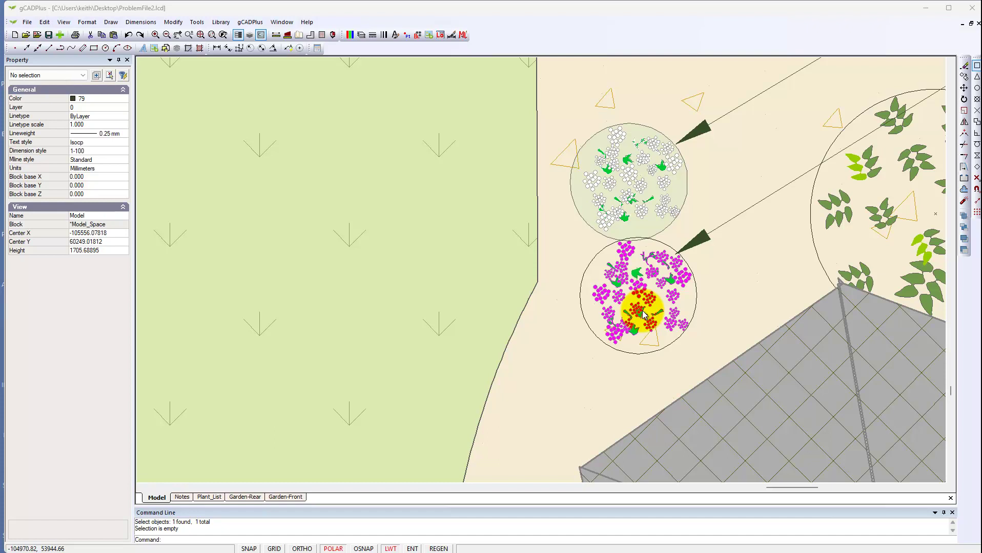
# Open the Achillea millefolium block in the Block Editor and delete its flower and leaf shapes.
pyautogui.doubleClick(644, 315)
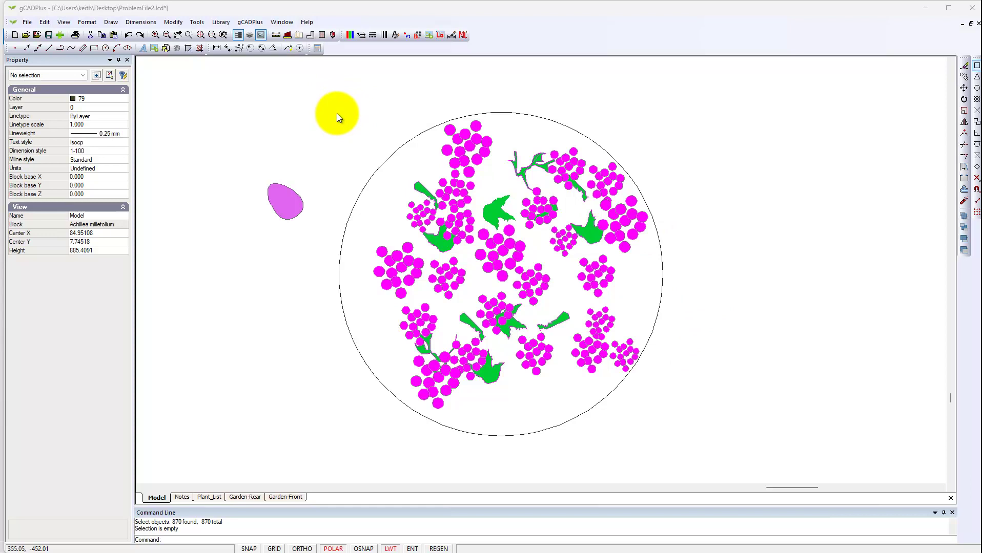
pyautogui.click(353, 91)
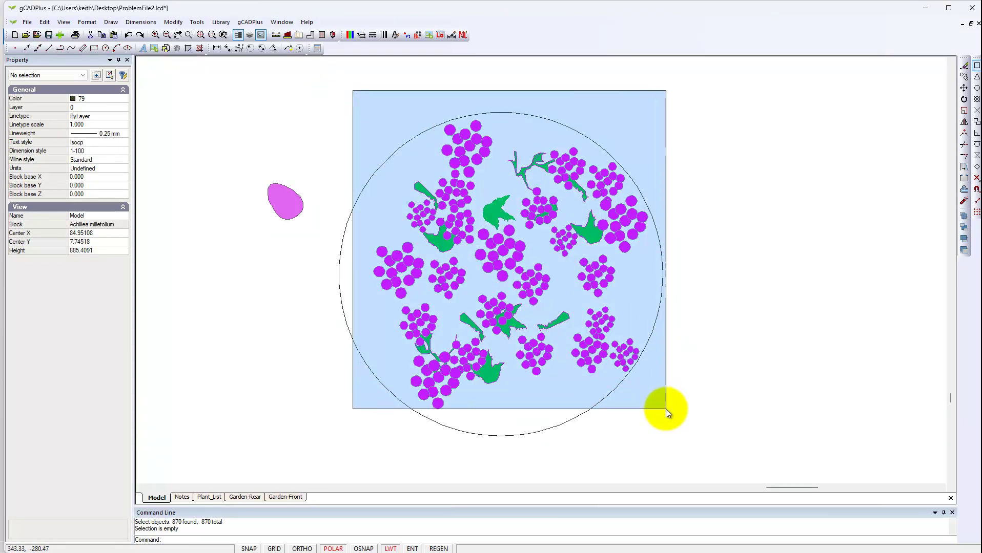
pyautogui.click(666, 410)
pyautogui.press('Delete')
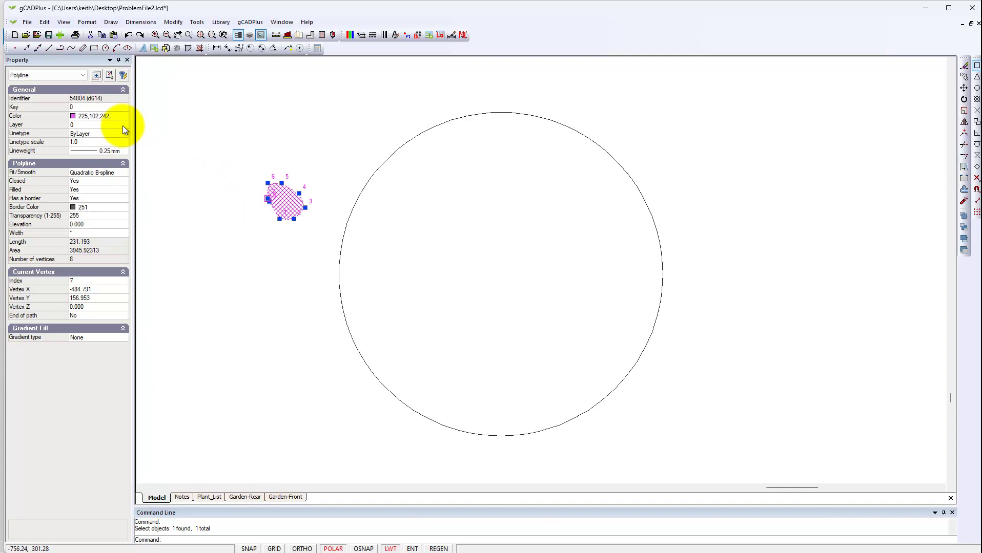
# Put the magenta blob on L-PLNT-SYMBOL and move it to the circle's left edge.
pyautogui.click(123, 125)
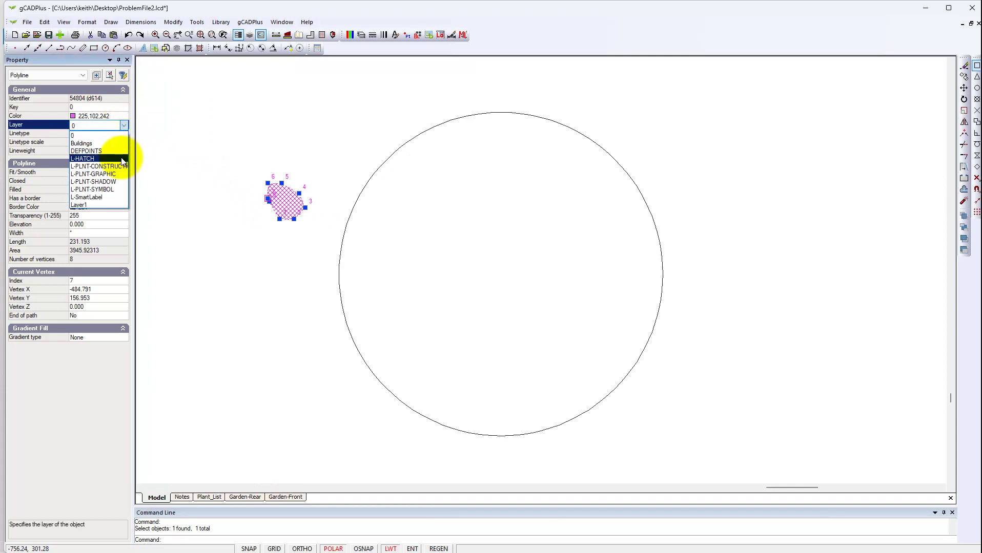
pyautogui.click(119, 189)
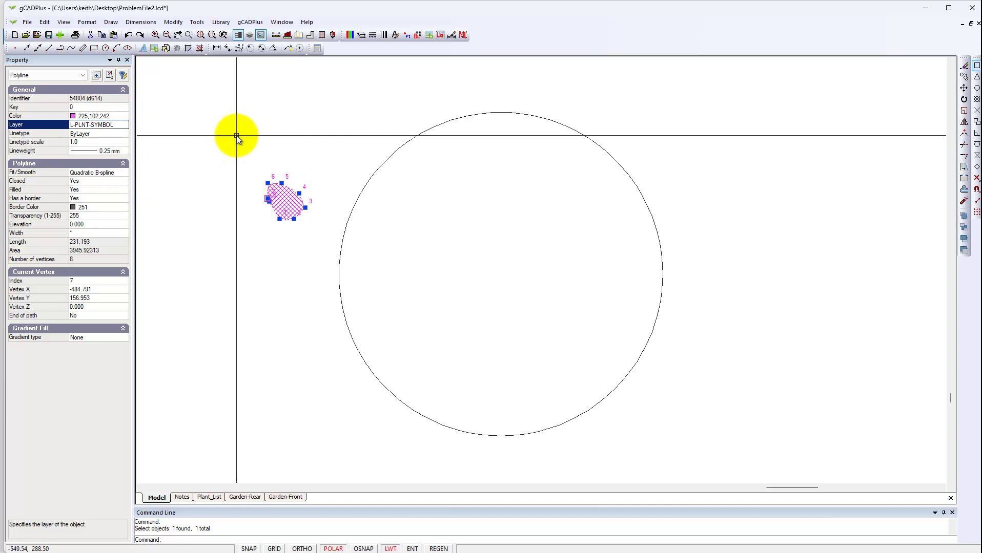
pyautogui.rightClick(282, 204)
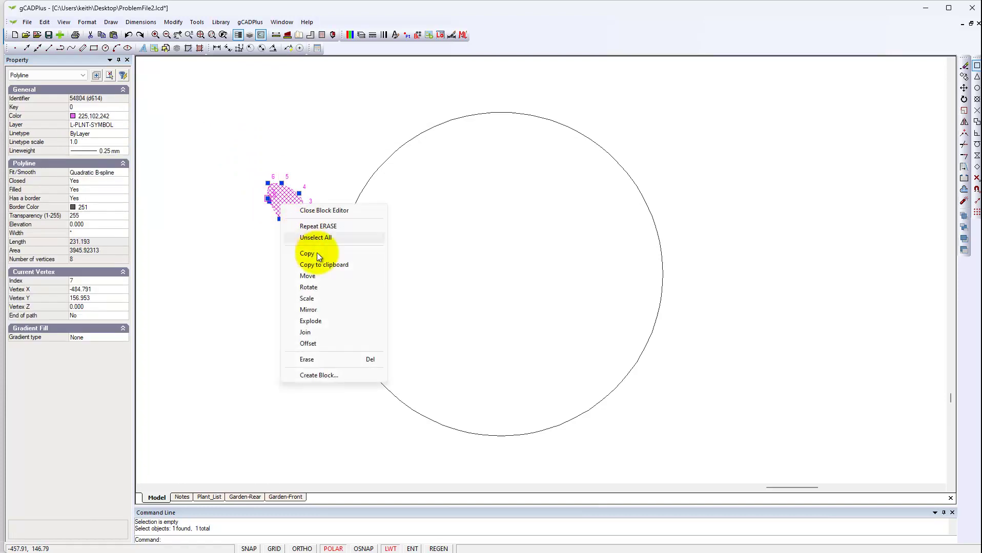
pyautogui.click(313, 279)
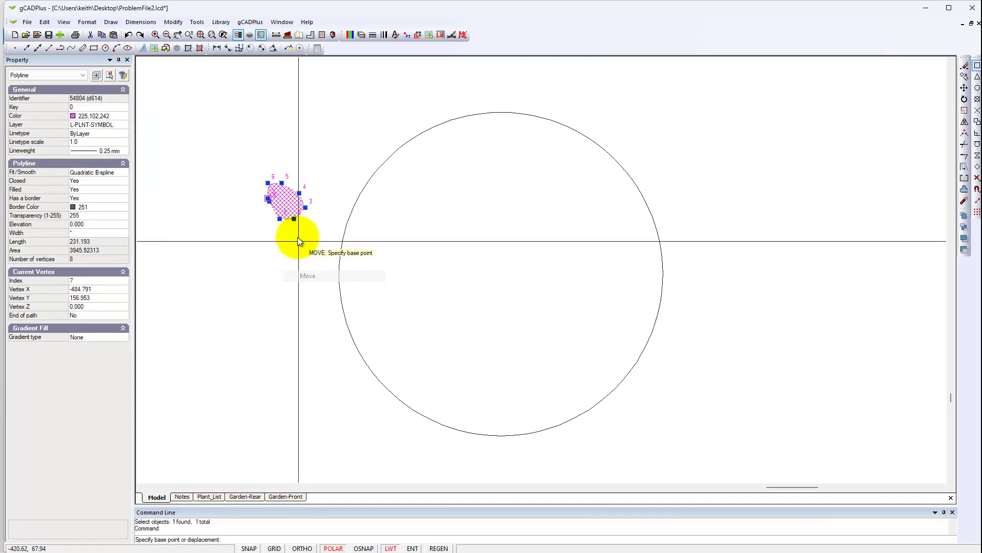
pyautogui.click(286, 210)
pyautogui.click(370, 263)
# Copy the hatched blob to two more spots inside the circle.
pyautogui.rightClick(371, 269)
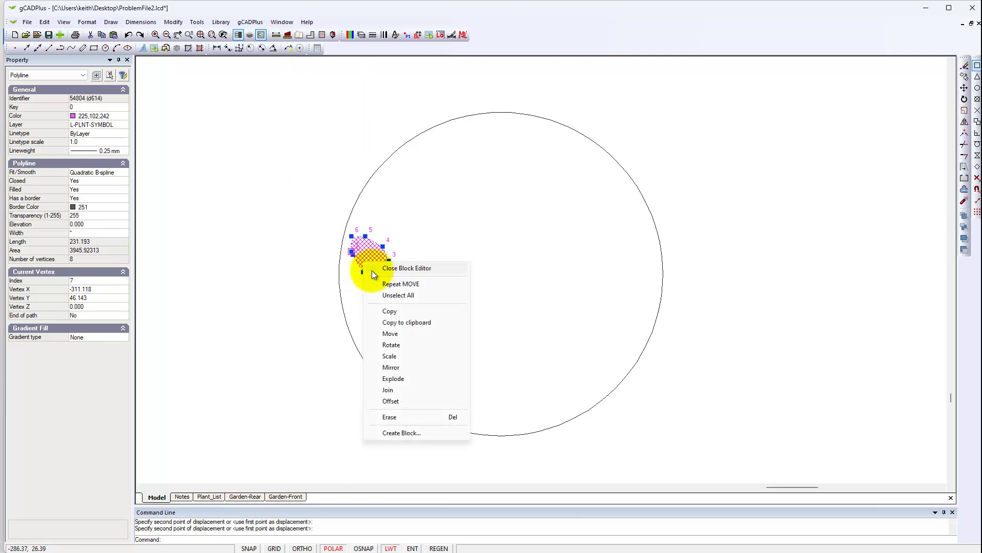
pyautogui.click(383, 313)
pyautogui.click(372, 272)
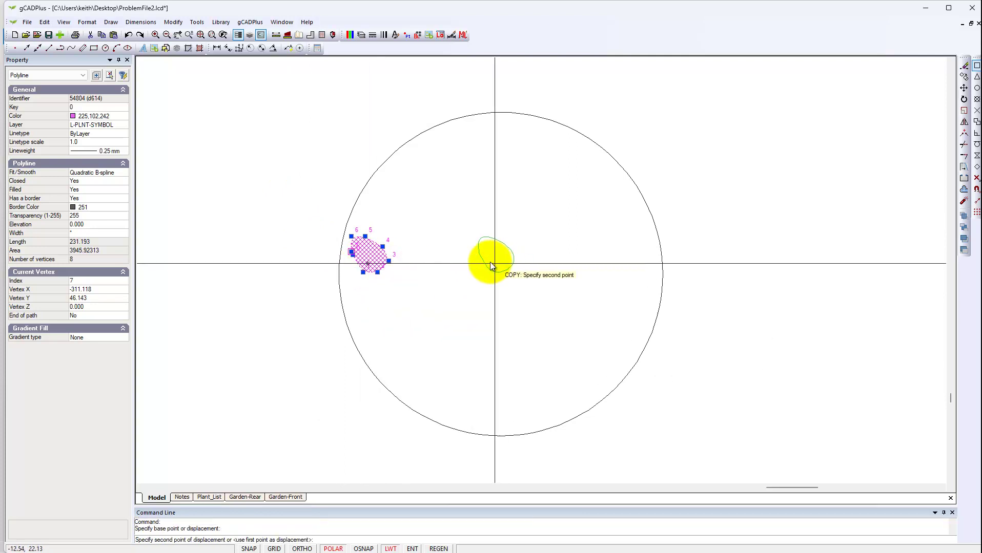
pyautogui.click(466, 339)
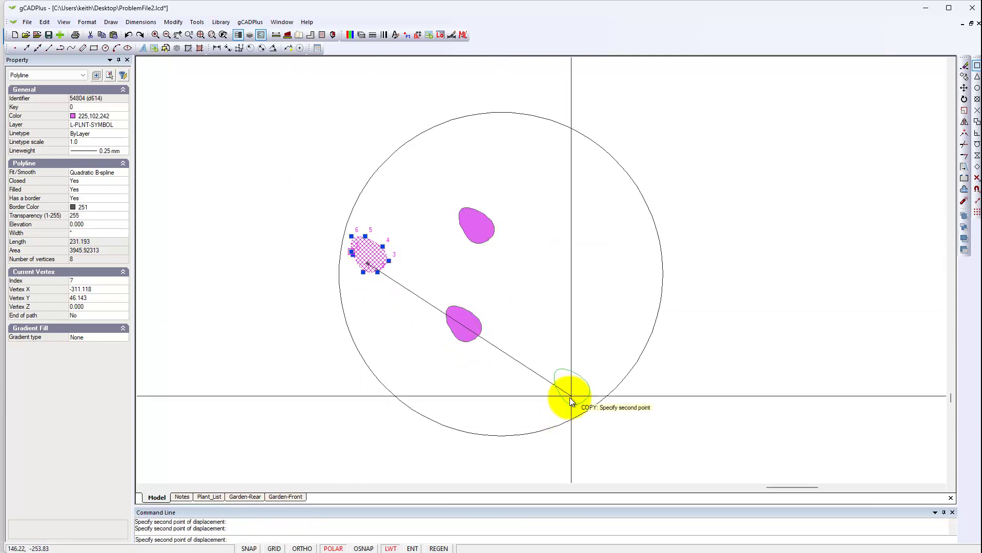
pyautogui.click(556, 392)
pyautogui.press('Escape')
# Rotate the lower copied blob to a new angle.
pyautogui.click(557, 392)
pyautogui.rightClick(556, 389)
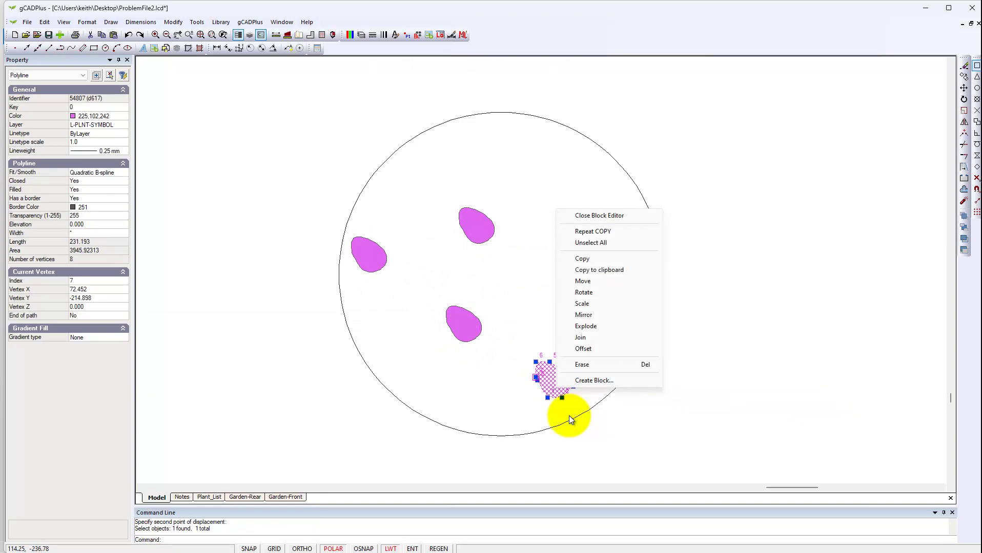
pyautogui.click(598, 293)
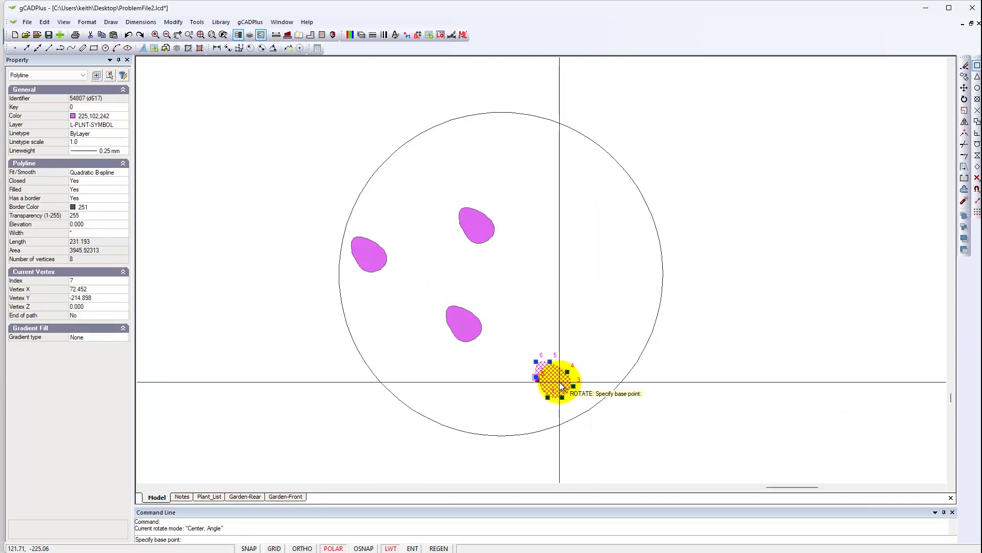
pyautogui.click(559, 382)
pyautogui.click(586, 368)
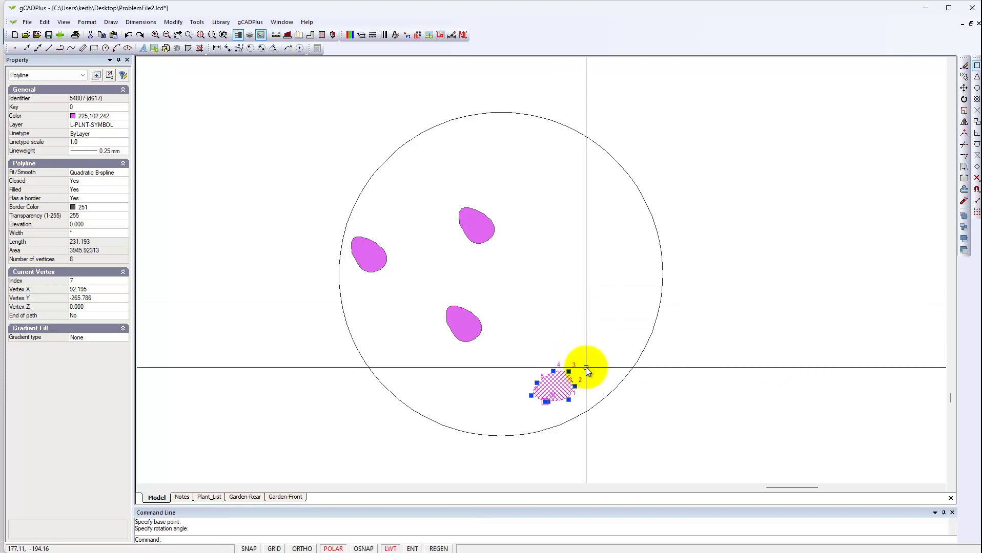
# Scale the rotated blob up to a larger size.
pyautogui.rightClick(586, 368)
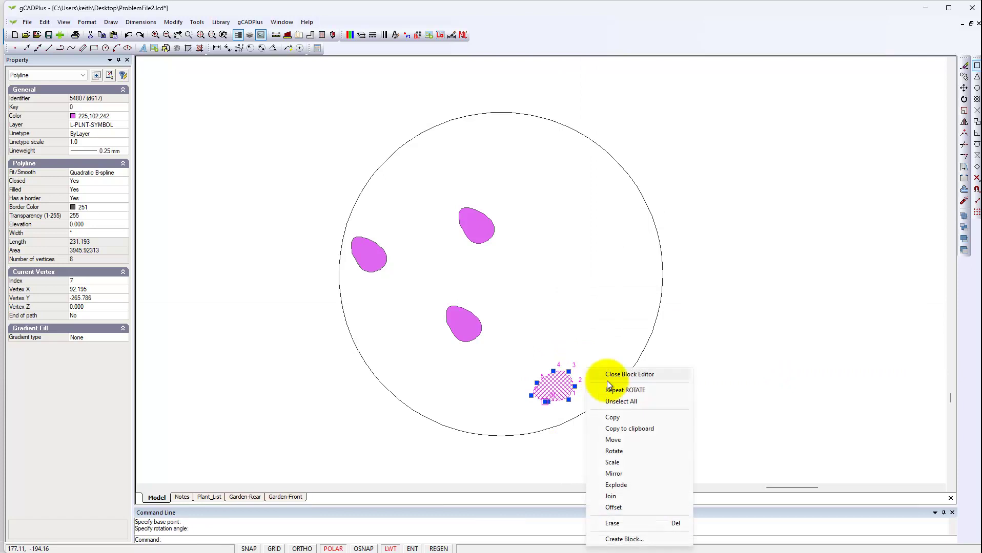
pyautogui.click(613, 462)
pyautogui.click(553, 389)
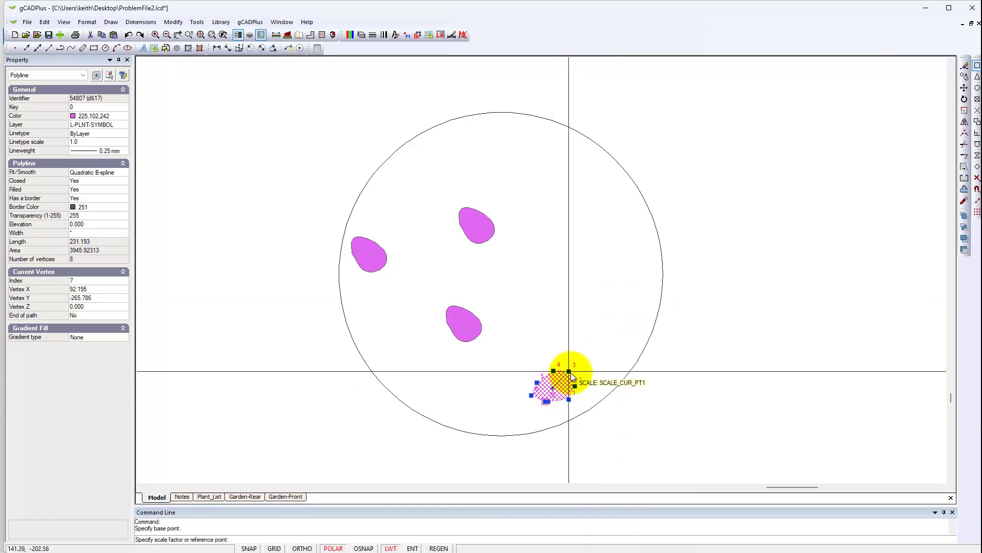
pyautogui.click(568, 371)
pyautogui.click(553, 395)
# Copy the enlarged blob to three more spots: top, right and left.
pyautogui.rightClick(554, 394)
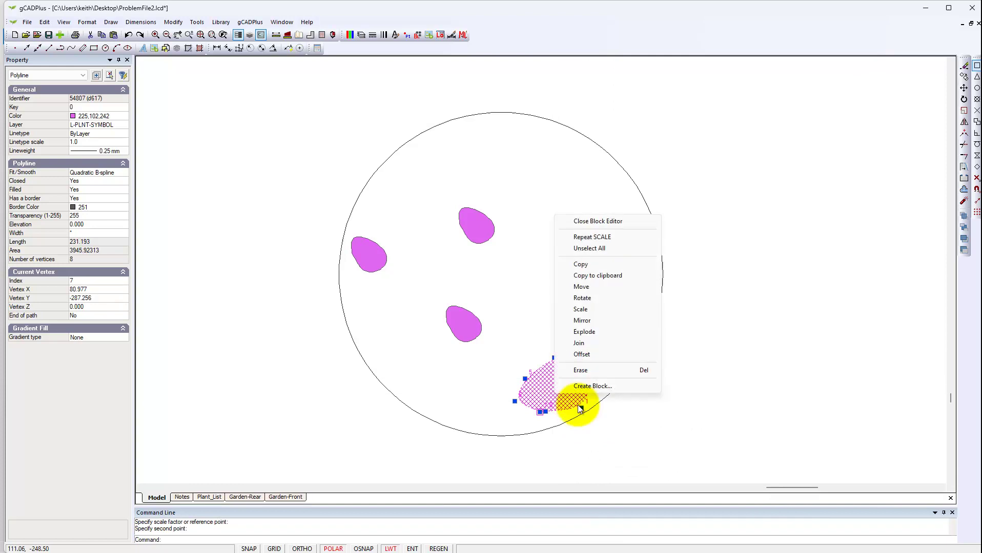
pyautogui.click(592, 266)
pyautogui.click(561, 394)
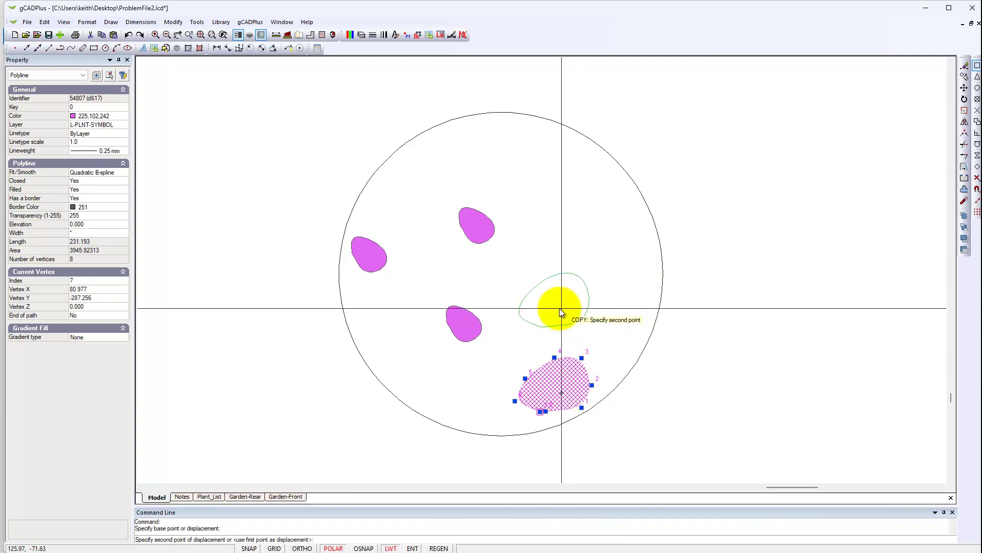
pyautogui.click(560, 309)
pyautogui.click(538, 170)
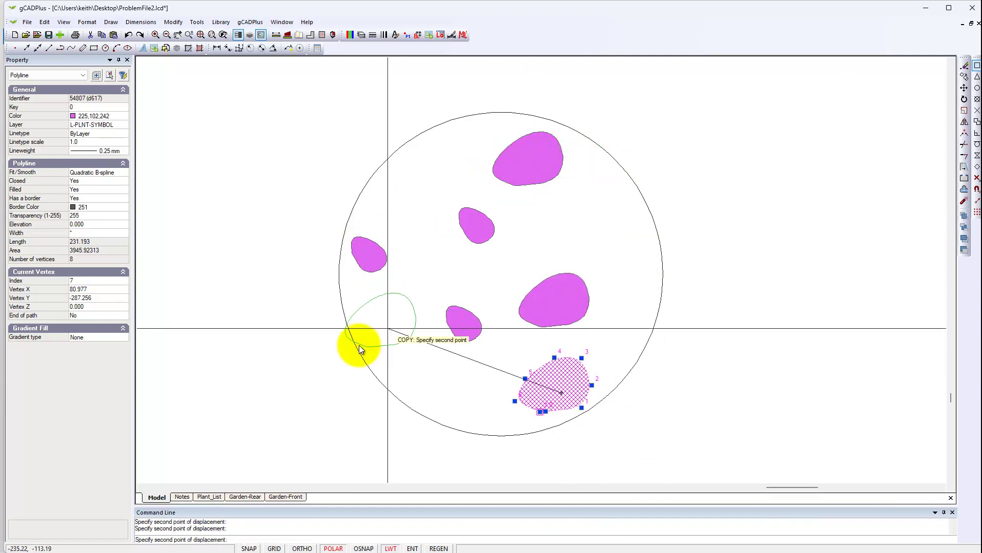
pyautogui.click(404, 301)
pyautogui.rightClick(404, 301)
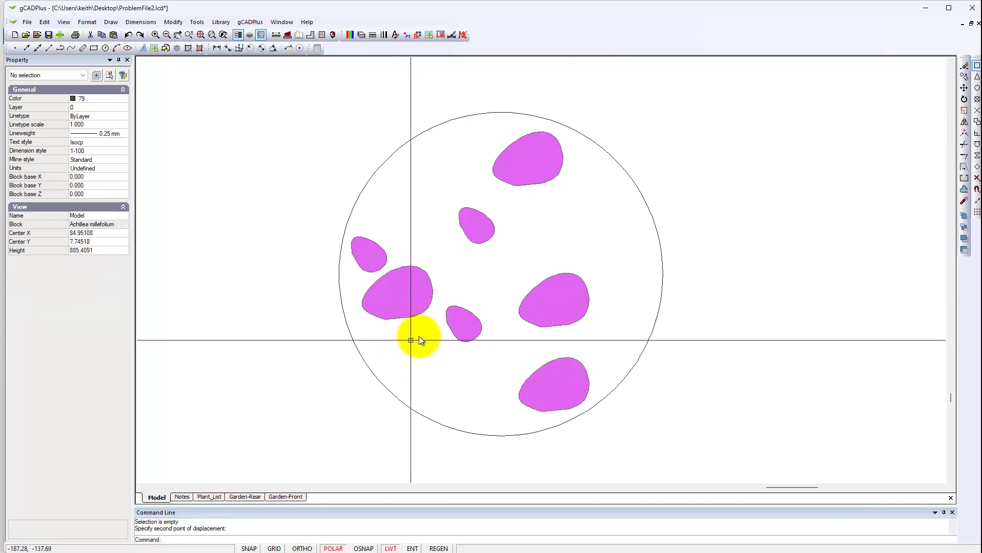
pyautogui.rightClick(486, 273)
# Close the Block Editor and check the drawing's file size via File > File Size (3128KB).
pyautogui.click(521, 282)
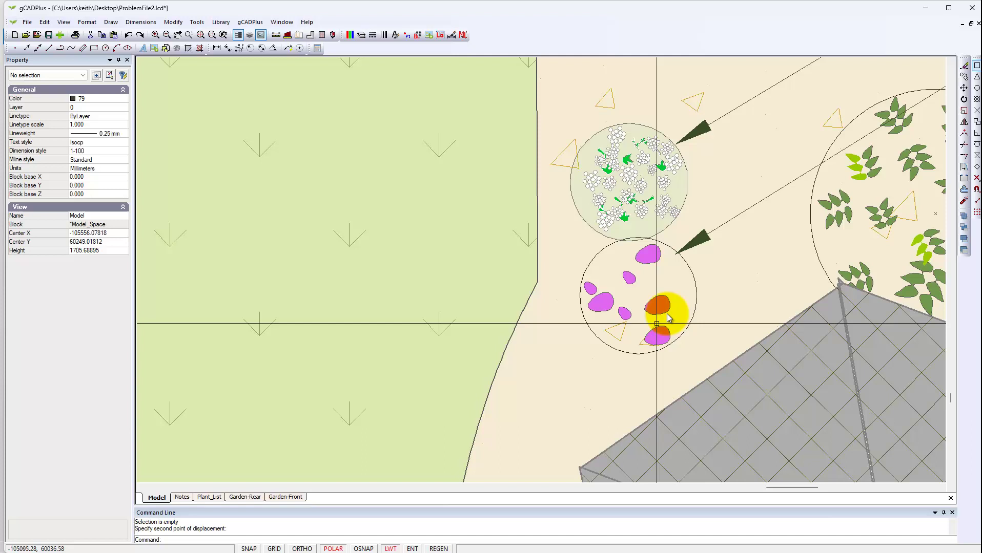
pyautogui.scroll(-3, 707, 344)
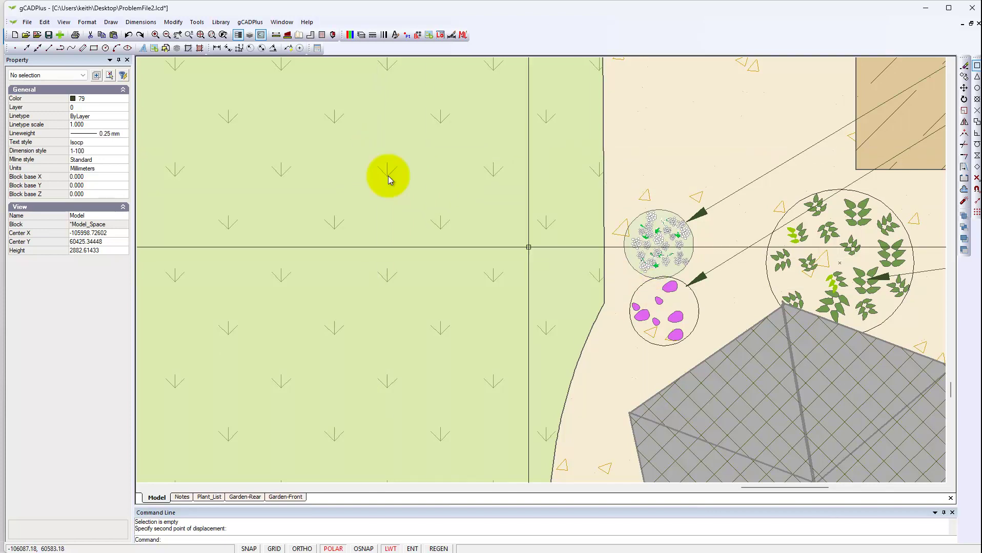
pyautogui.click(29, 24)
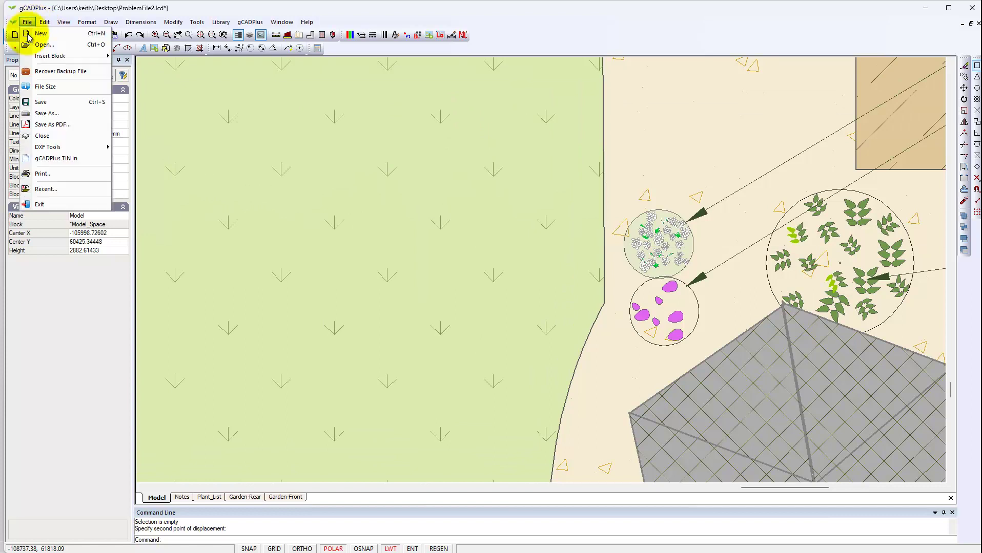
pyautogui.click(76, 96)
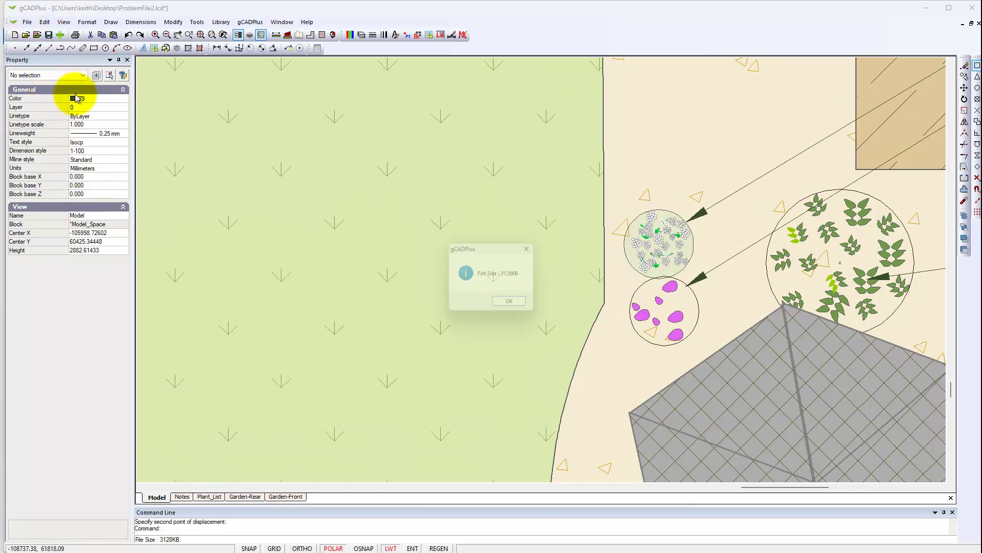
pyautogui.click(514, 305)
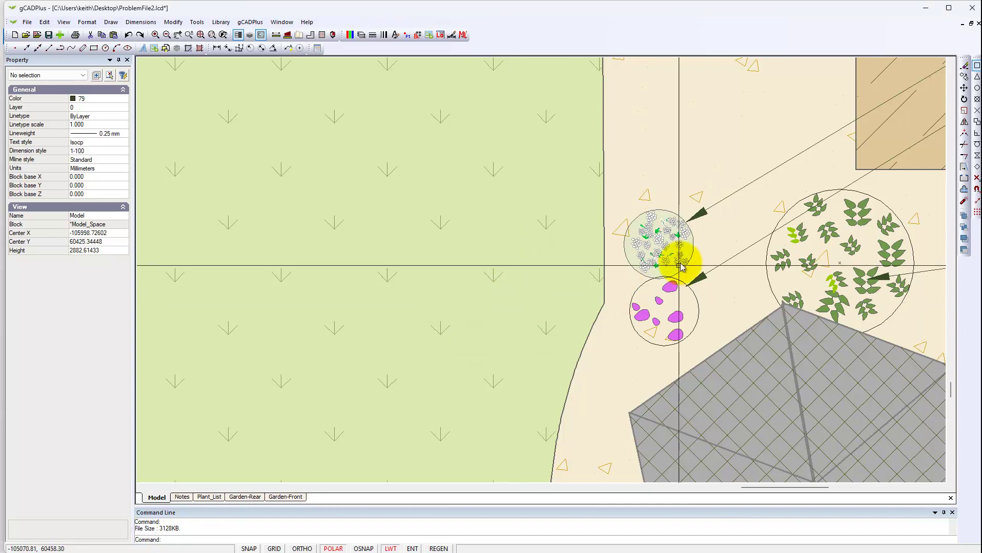
pyautogui.scroll(1, 679, 262)
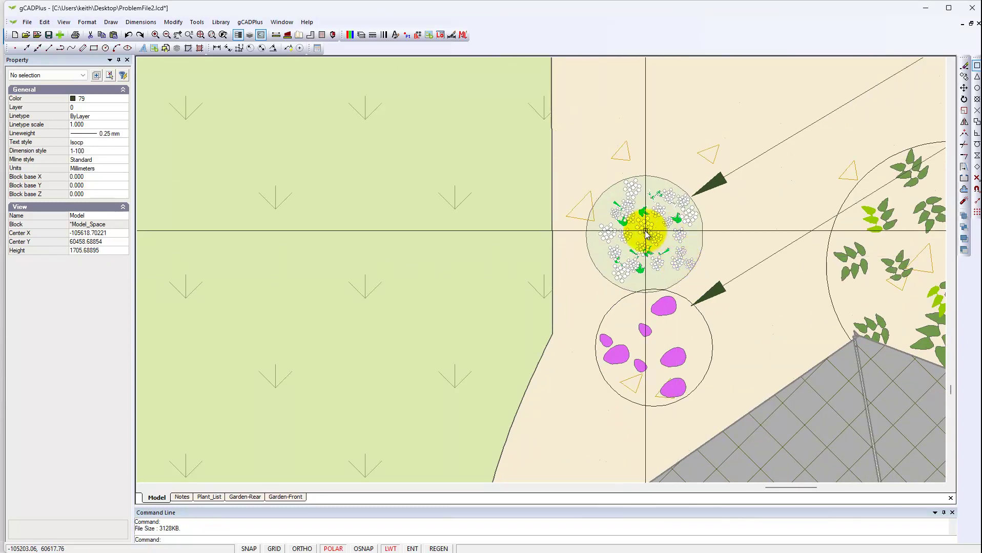
# Open the Achillea Nobilis symbol in the block editor.
pyautogui.scroll(2, 682, 266)
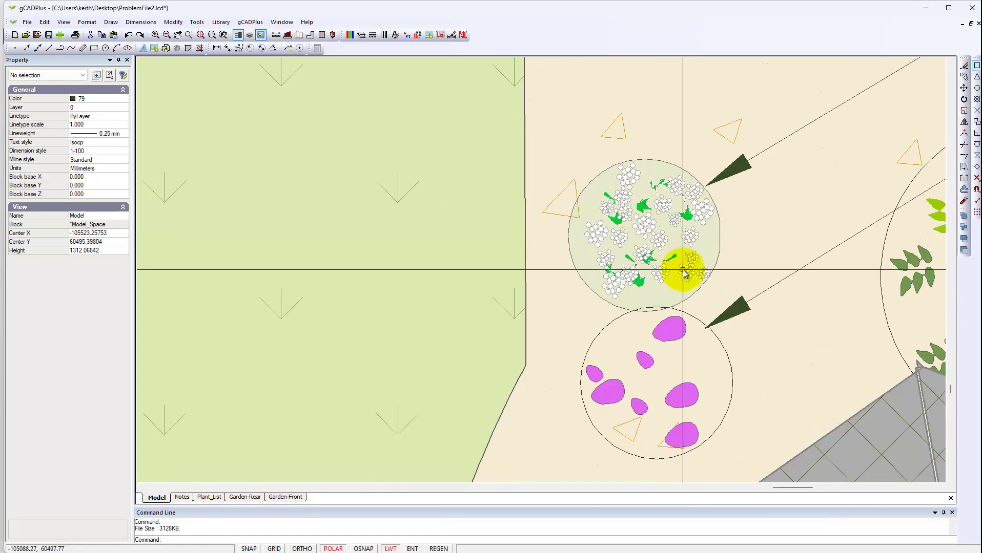
pyautogui.click(661, 240)
pyautogui.rightClick(660, 239)
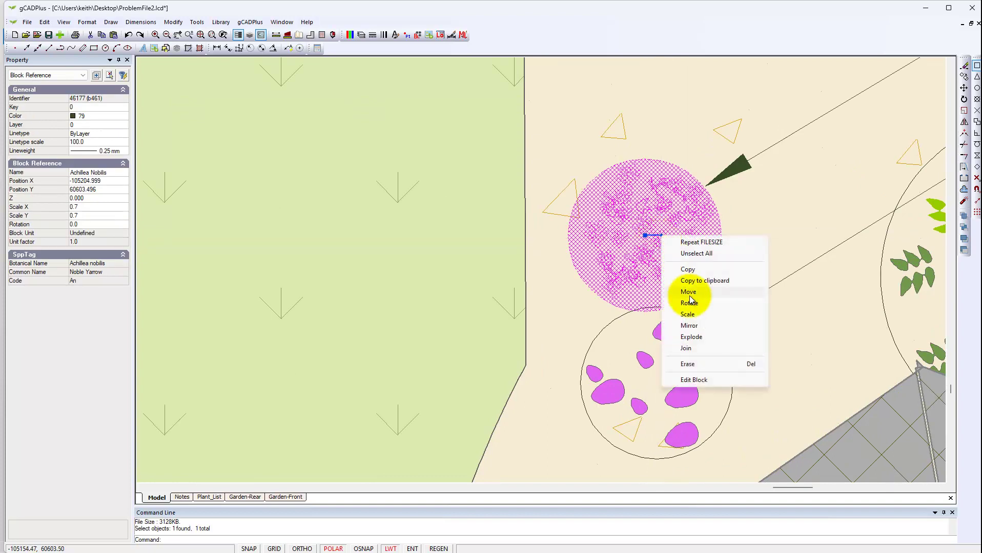
pyautogui.click(700, 385)
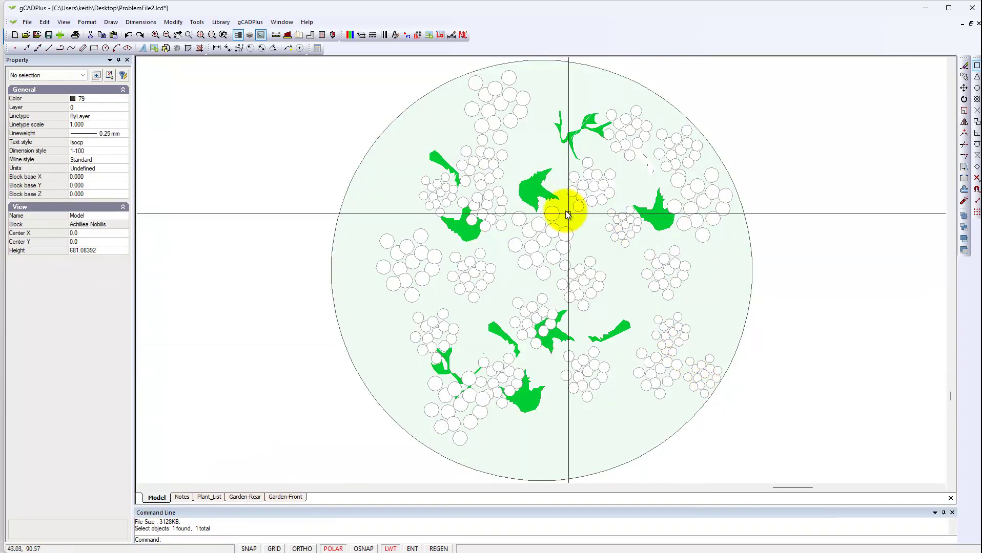
# Move one small circle outside the symbol to the left, then window-select the remaining interior detail.
pyautogui.click(472, 109)
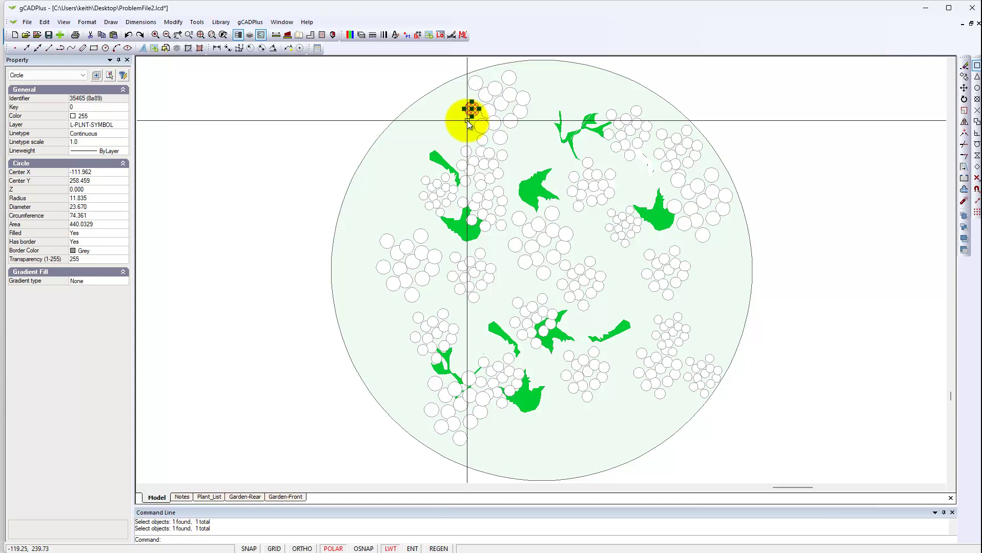
pyautogui.rightClick(466, 121)
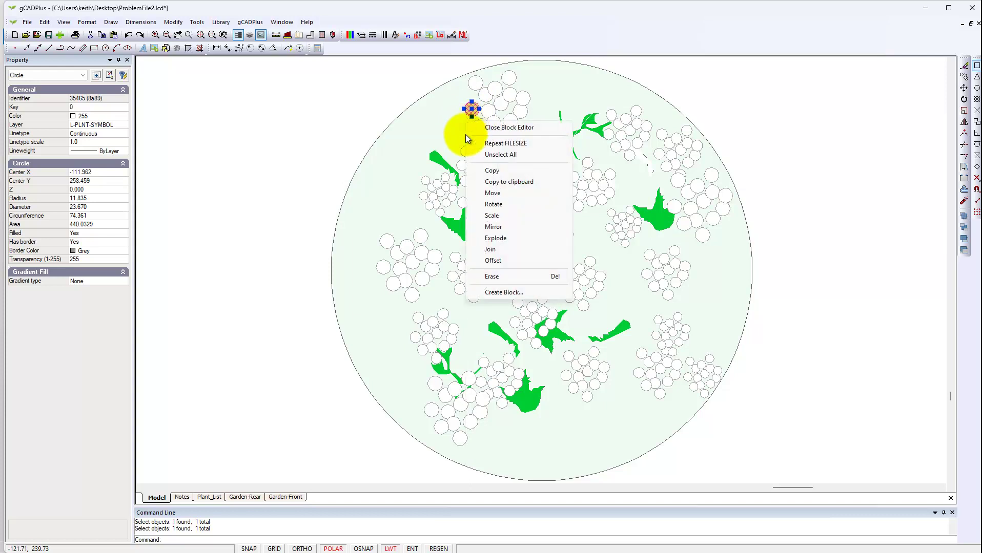
pyautogui.click(493, 193)
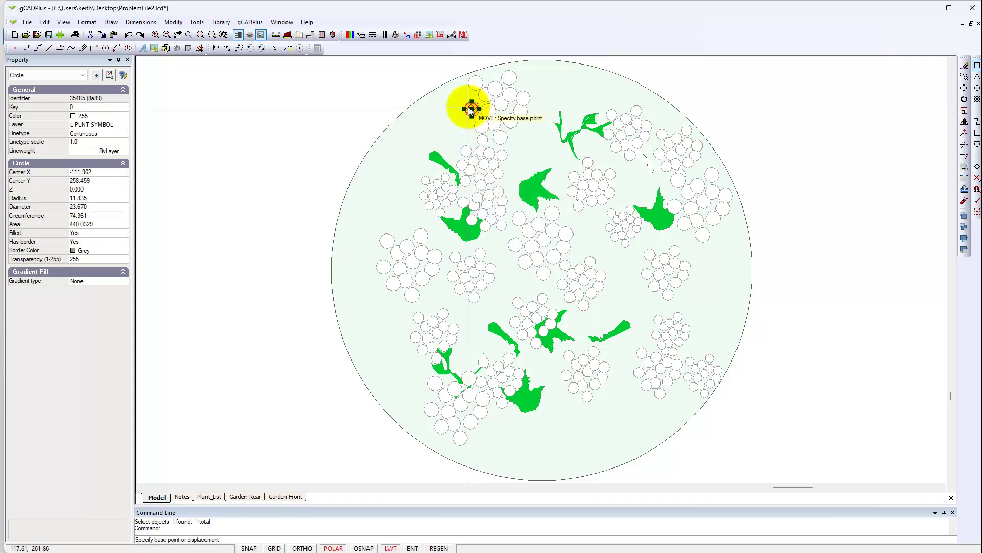
pyautogui.click(471, 108)
pyautogui.click(295, 147)
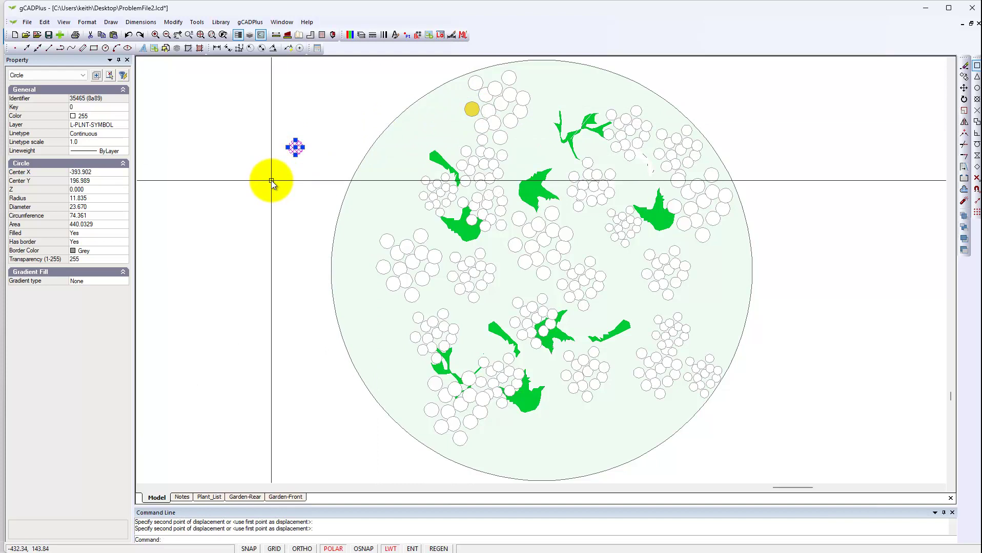
pyautogui.press('Escape')
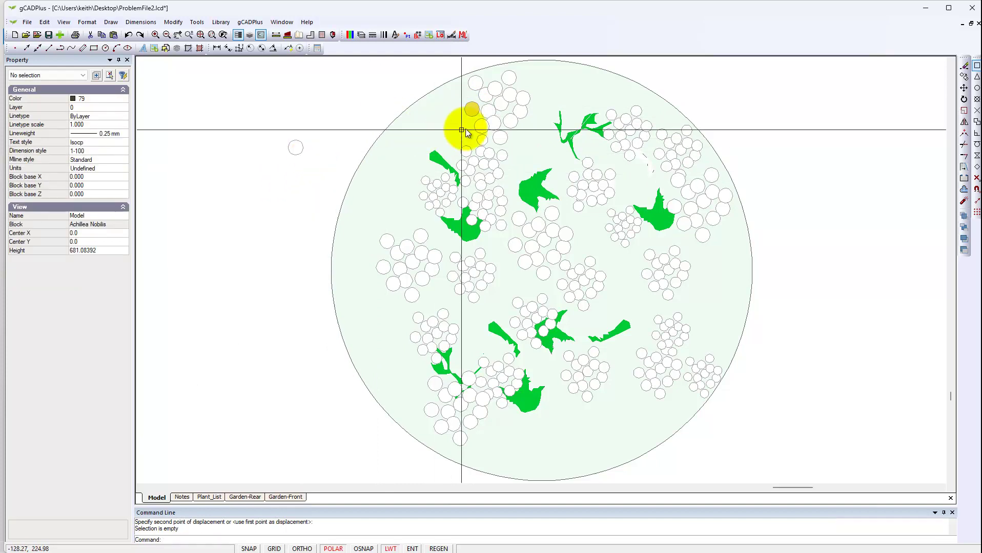
pyautogui.scroll(-1, 483, 121)
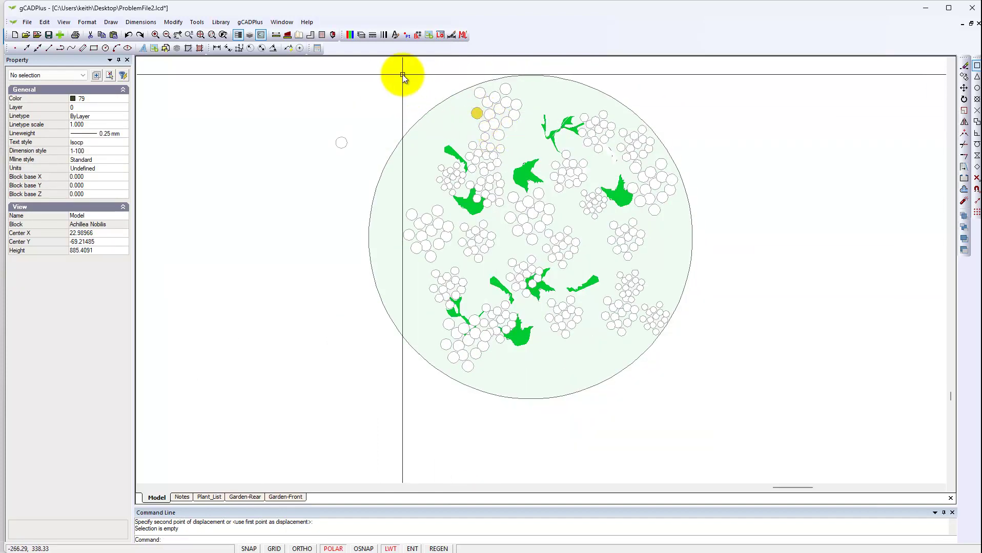
pyautogui.moveTo(394, 68)
pyautogui.mouseDown()
pyautogui.moveTo(572, 250)
pyautogui.moveTo(729, 377)
pyautogui.moveTo(725, 388)
pyautogui.moveTo(728, 377)
pyautogui.mouseUp()
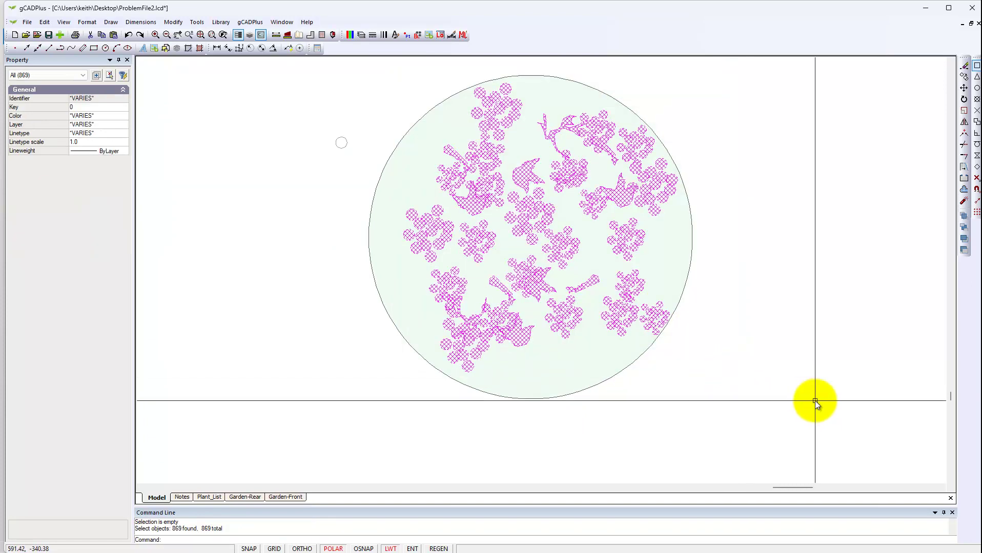
# Delete the interior plant detail and enlarge the set-aside circle to radius 32.346.
pyautogui.press('Delete')
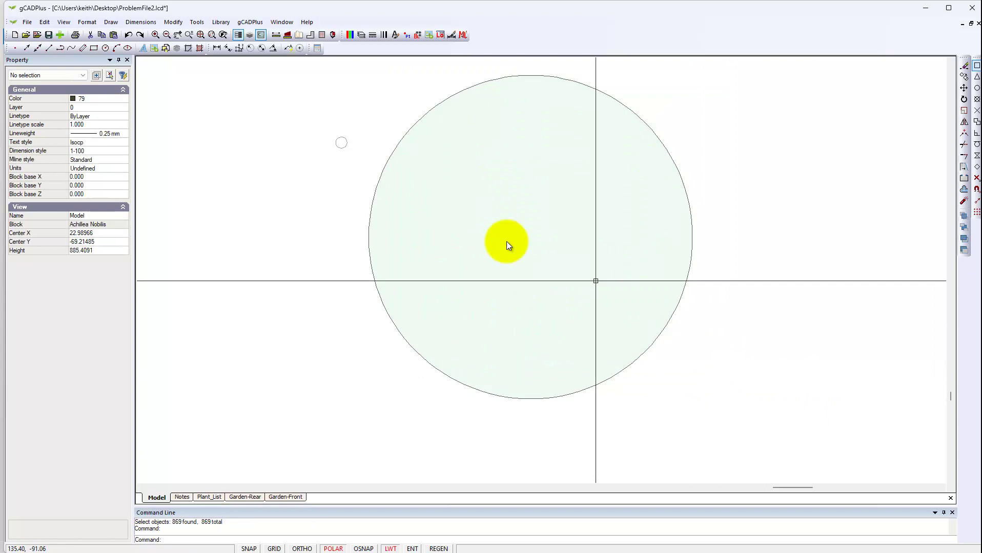
pyautogui.click(345, 147)
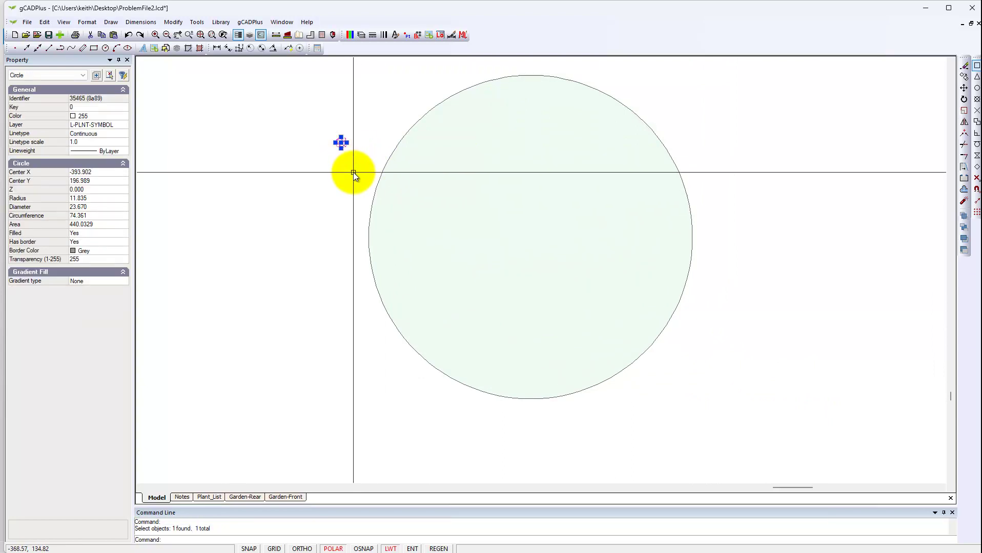
pyautogui.rightClick(353, 172)
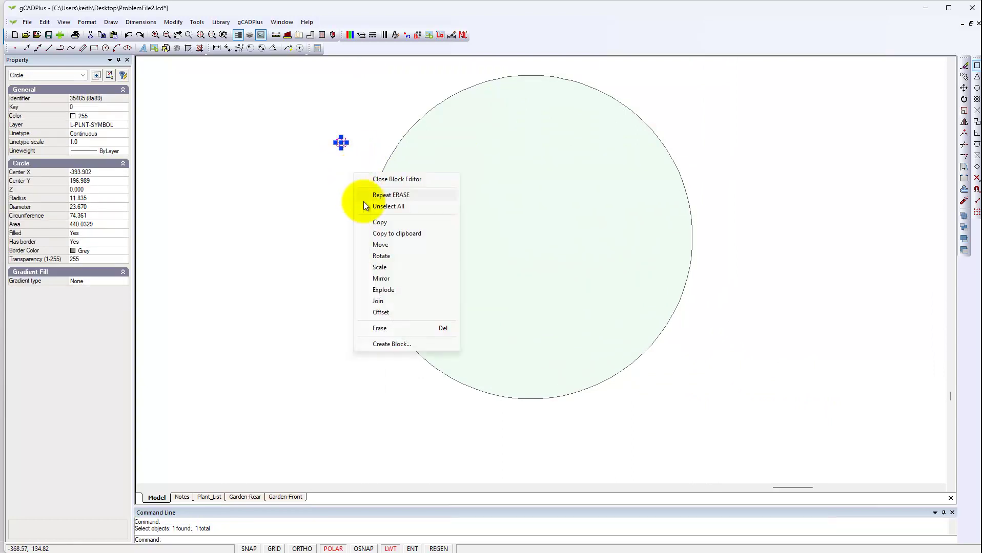
pyautogui.click(384, 270)
pyautogui.click(340, 142)
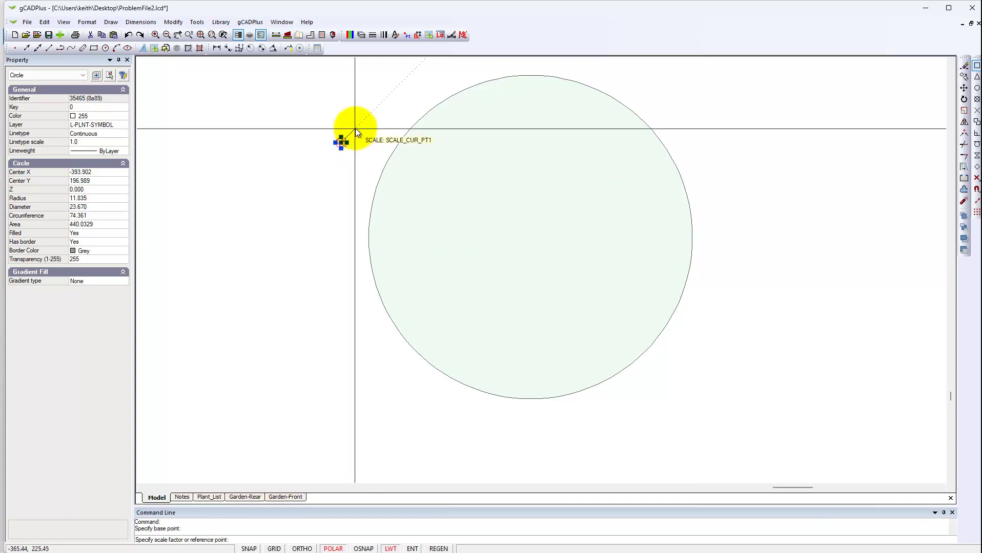
pyautogui.click(357, 129)
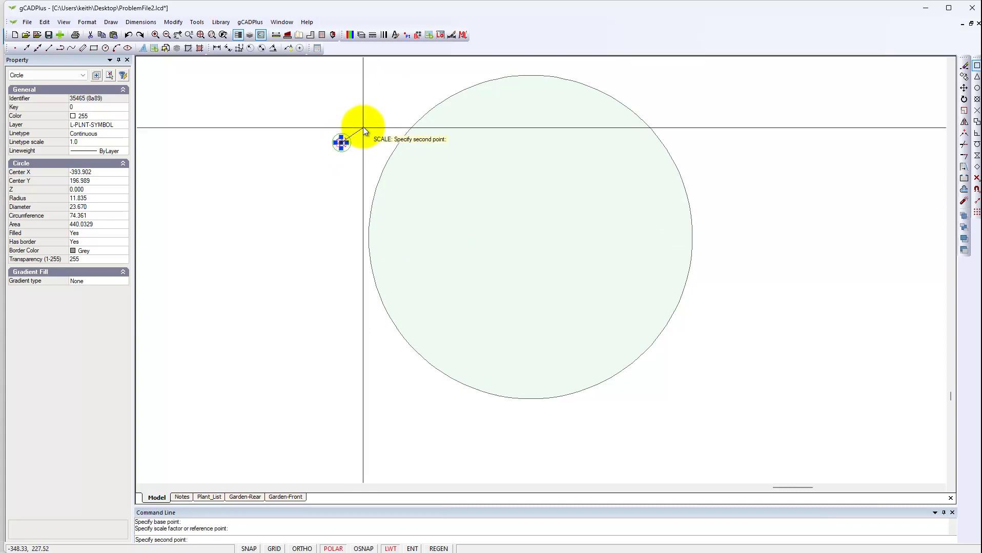
pyautogui.click(370, 122)
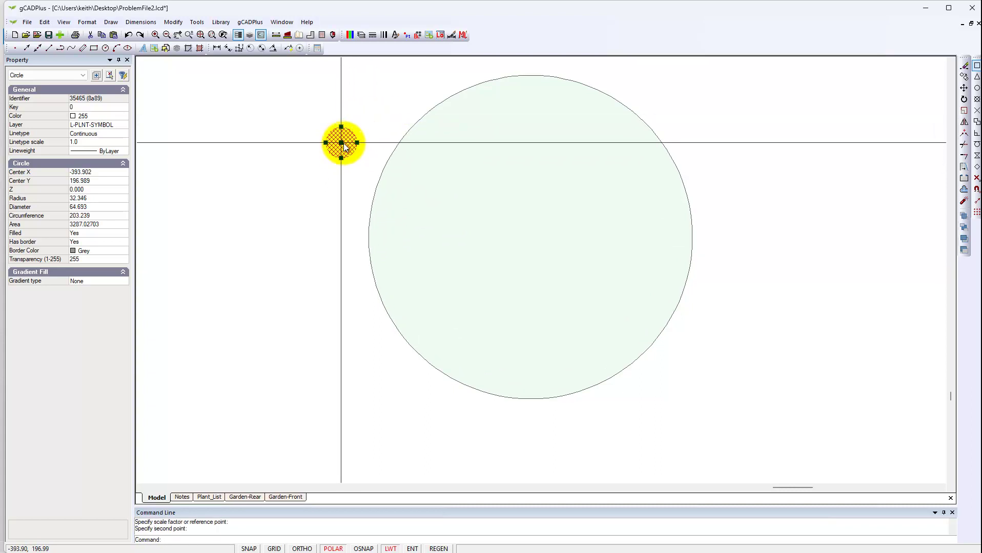
# Copy the enlarged circle three times into the symbol's interior.
pyautogui.rightClick(343, 145)
pyautogui.click(380, 197)
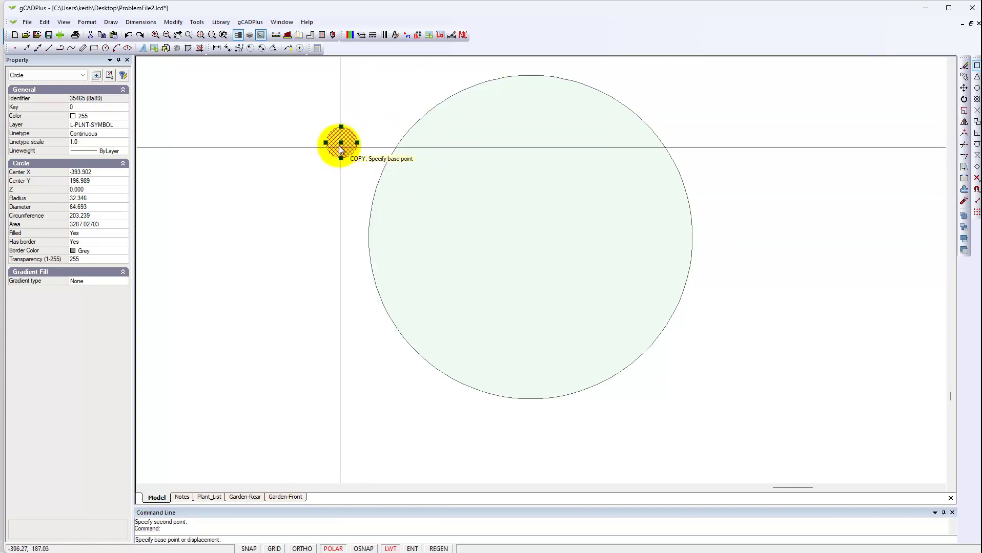
pyautogui.click(349, 147)
pyautogui.click(460, 161)
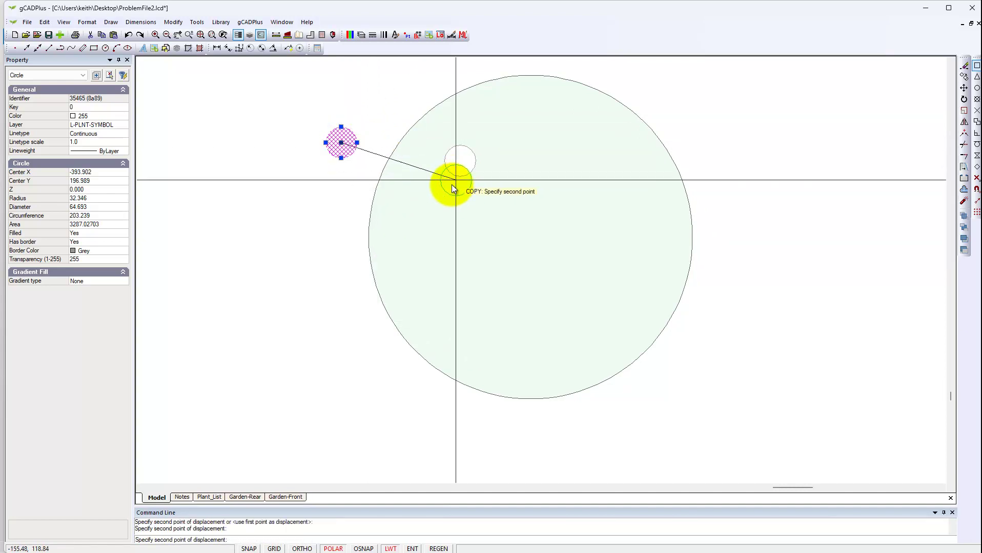
pyautogui.click(441, 190)
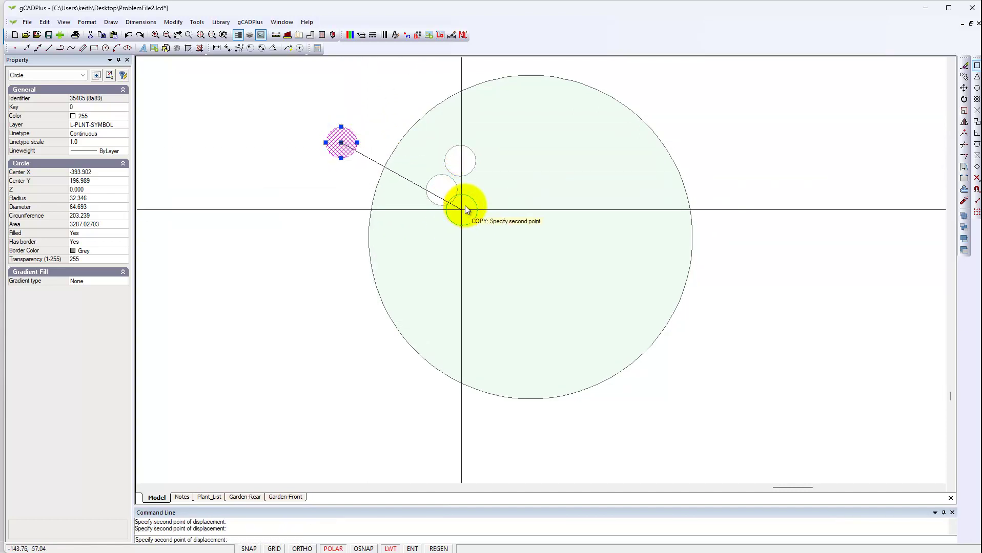
pyautogui.click(464, 234)
pyautogui.press('Escape')
# Move the original circle into the cluster to complete a group of four.
pyautogui.click(337, 145)
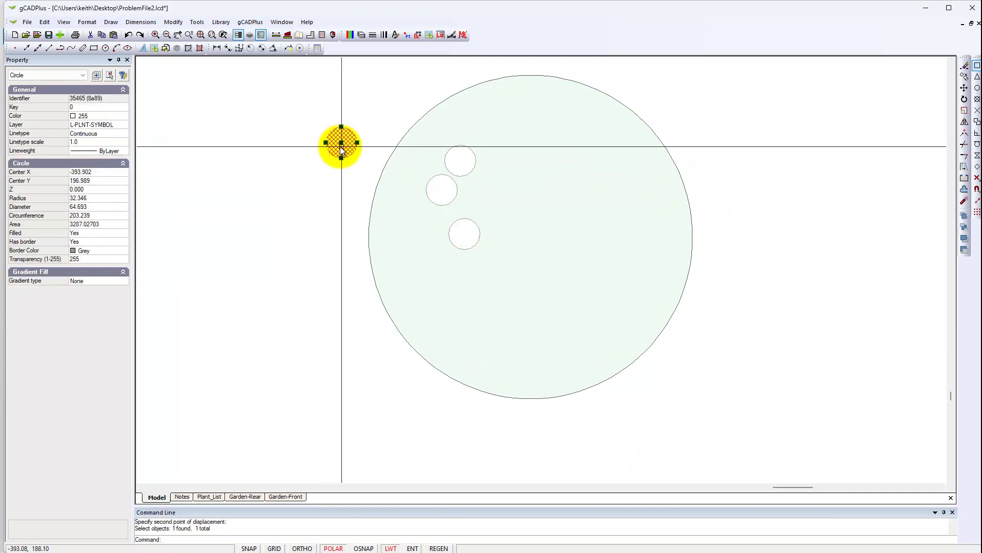
pyautogui.click(341, 143)
pyautogui.click(475, 202)
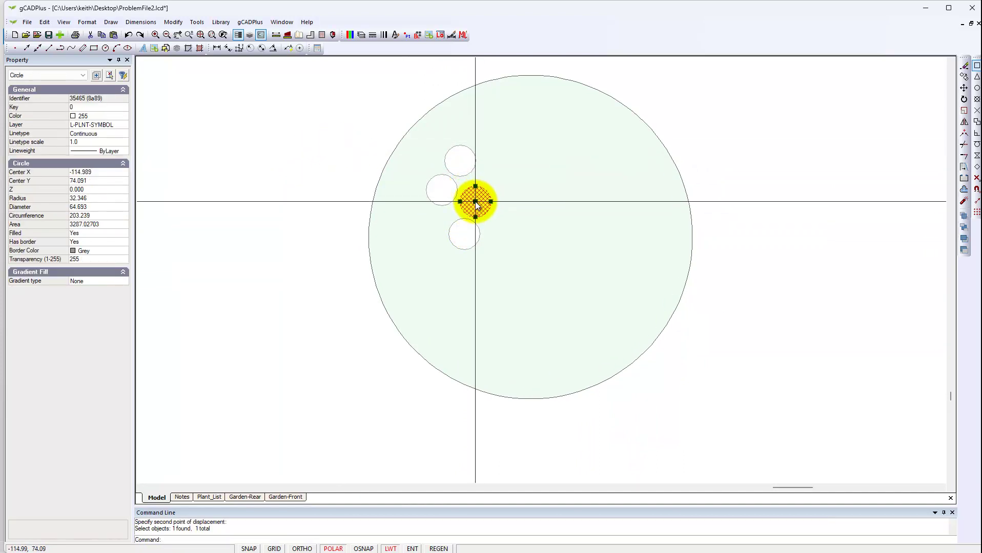
pyautogui.press('Escape')
# Window-select the four circles and copy the cluster lower in the symbol.
pyautogui.click(378, 95)
pyautogui.click(512, 277)
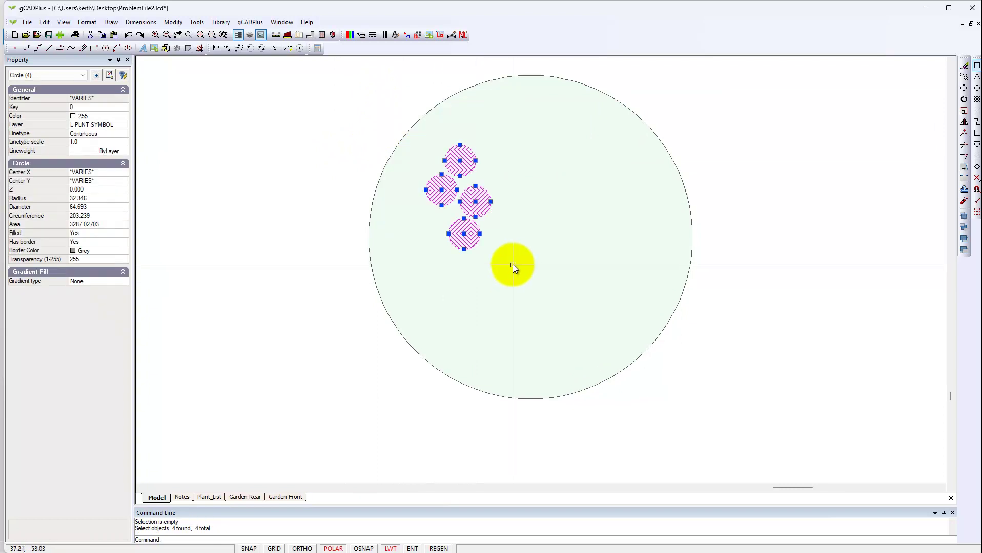
pyautogui.rightClick(513, 265)
pyautogui.click(549, 315)
pyautogui.click(464, 218)
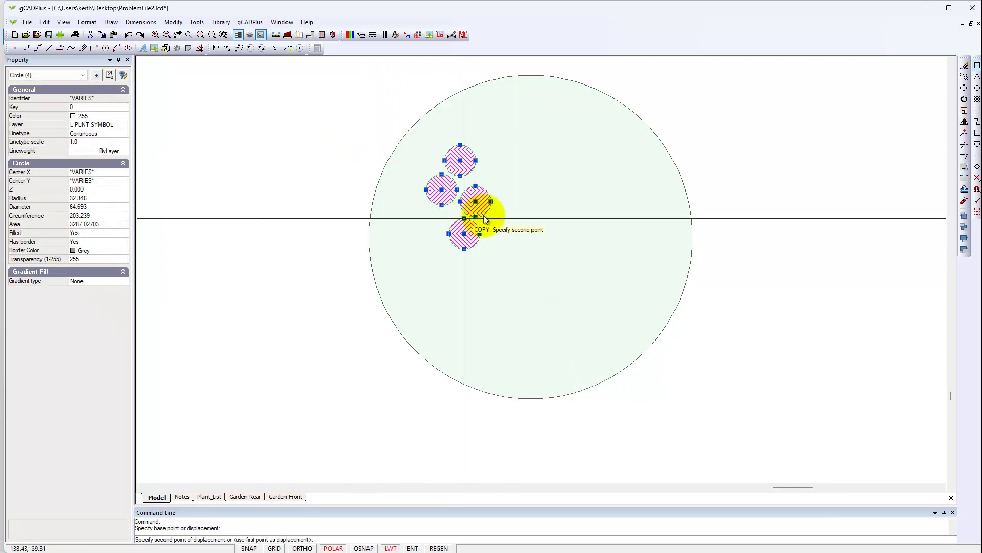
pyautogui.click(559, 314)
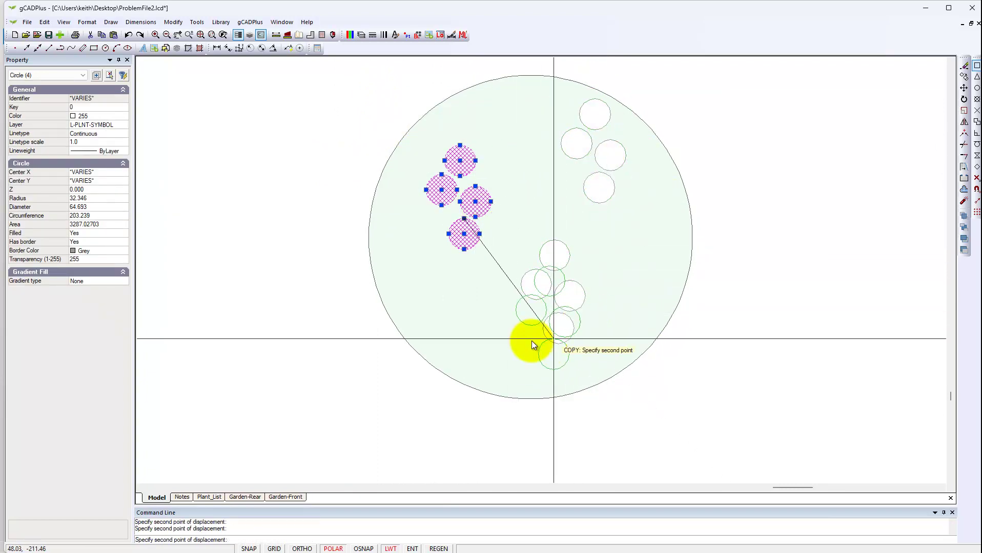
pyautogui.press('Escape')
pyautogui.rightClick(252, 215)
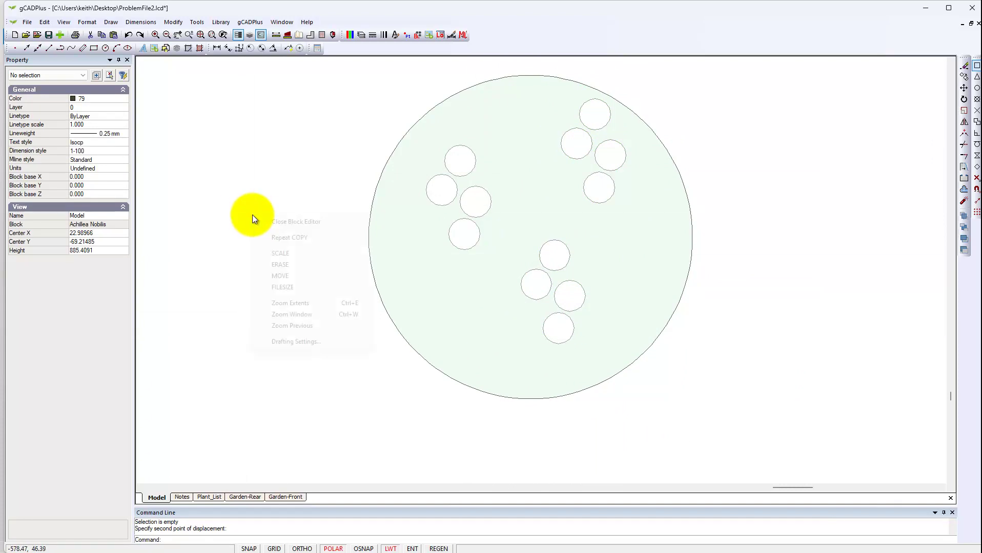
# Close the block editor and purge unused objects from the garden plan.
pyautogui.click(296, 225)
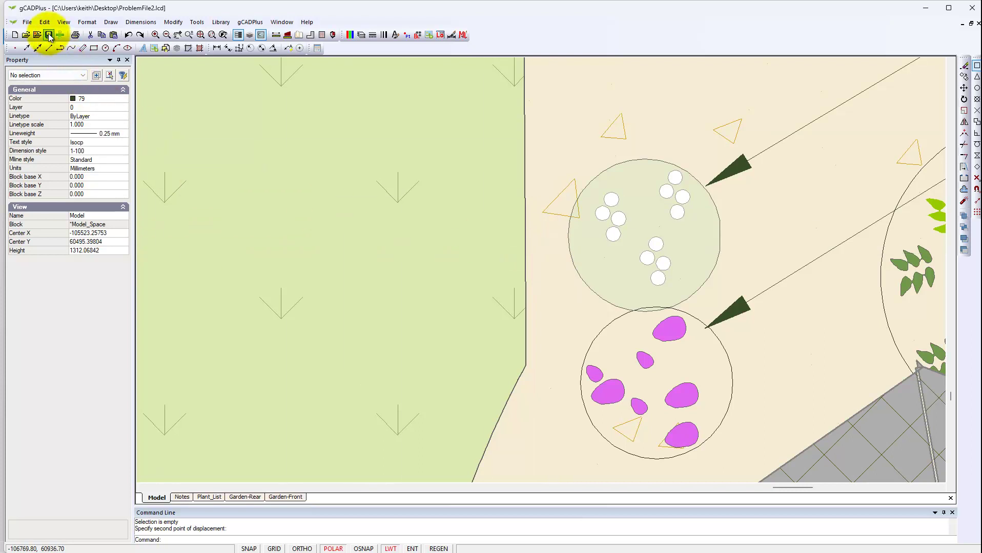
pyautogui.click(198, 22)
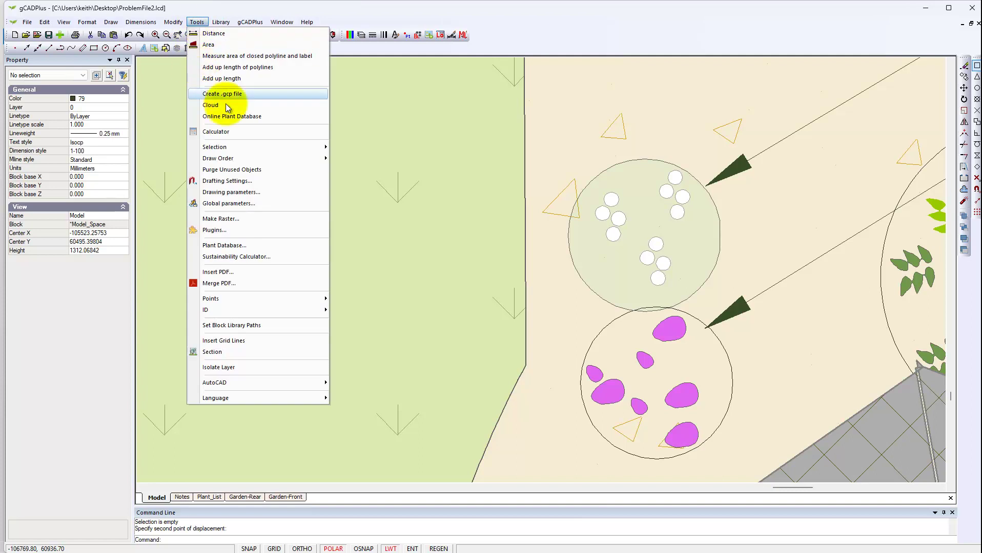
pyautogui.click(256, 170)
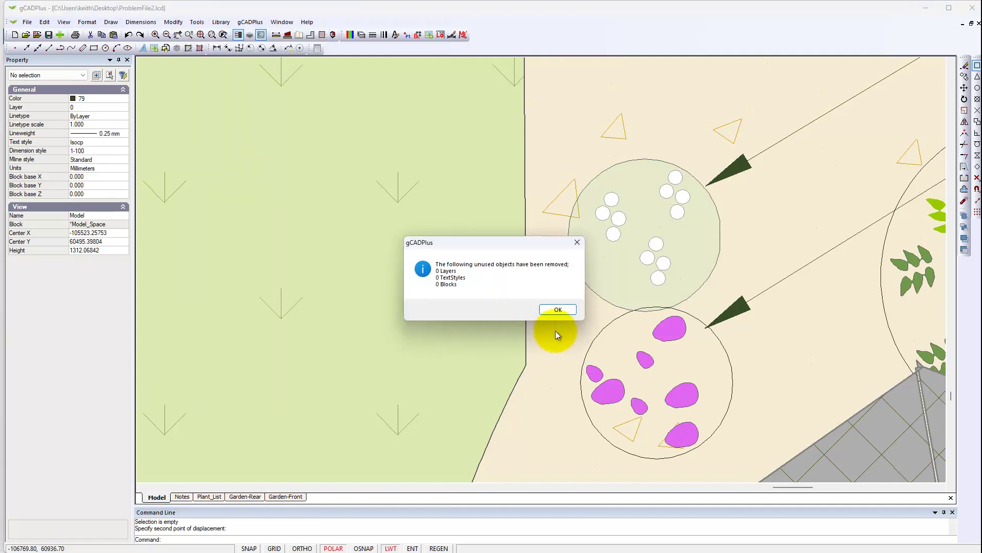
pyautogui.click(562, 313)
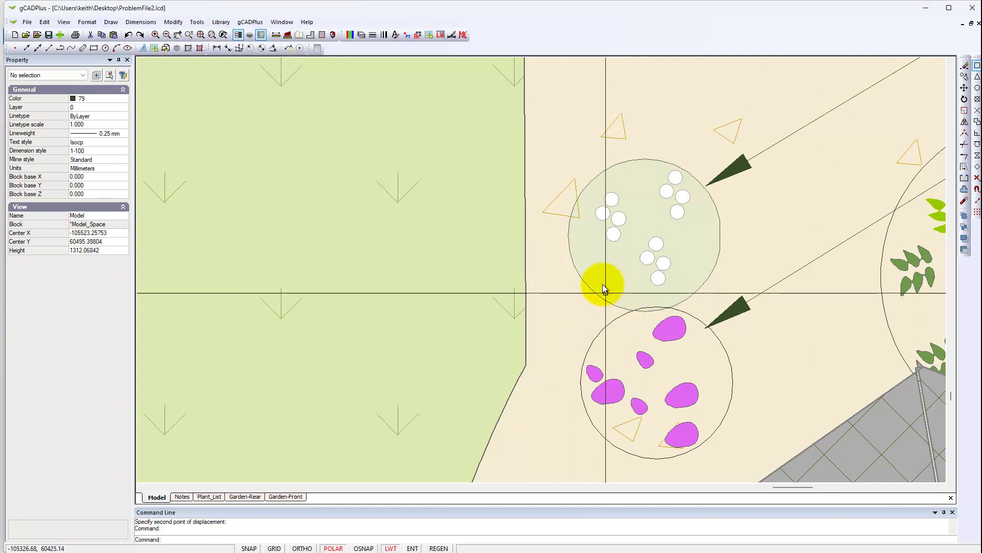
# Check that the drawing's file size is now 3022KB.
pyautogui.click(27, 23)
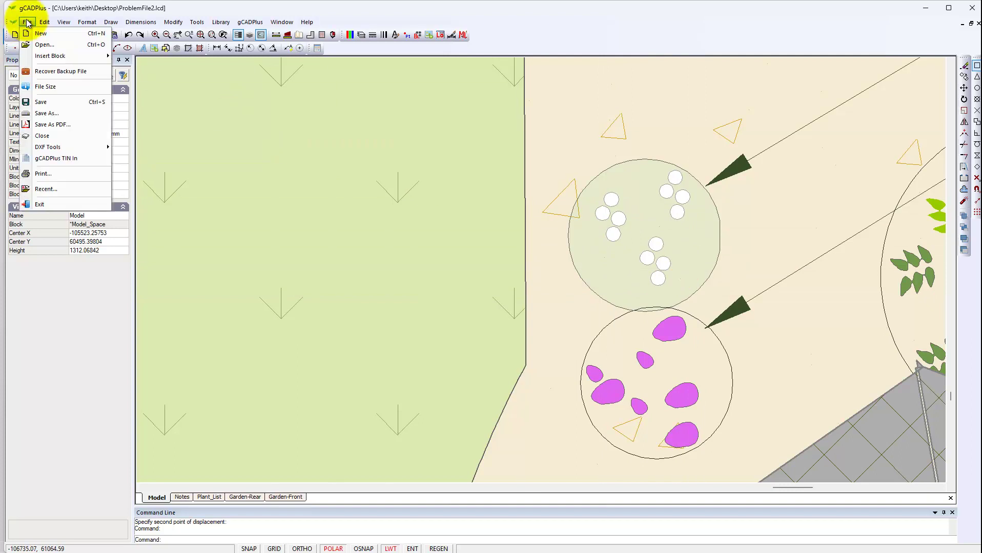
pyautogui.click(53, 89)
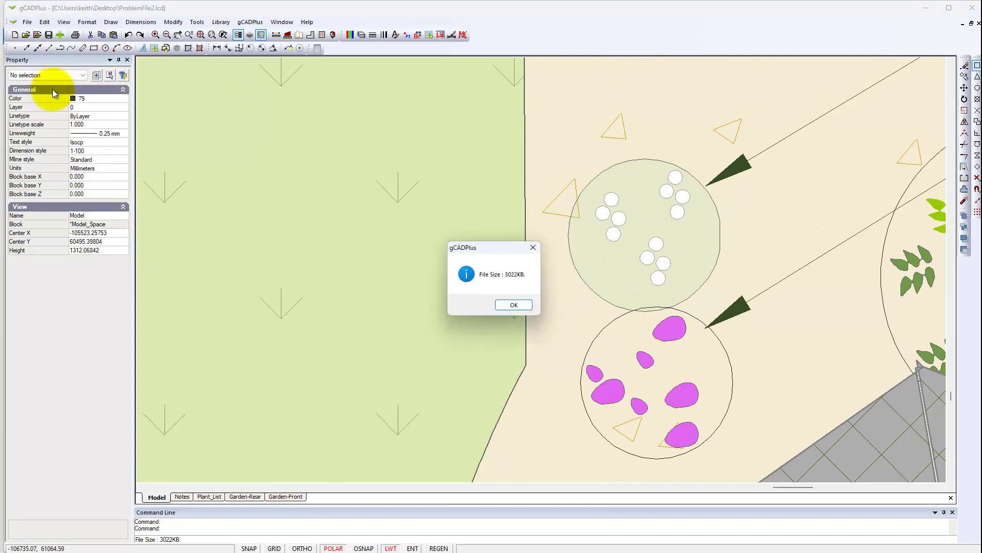
pyautogui.click(518, 308)
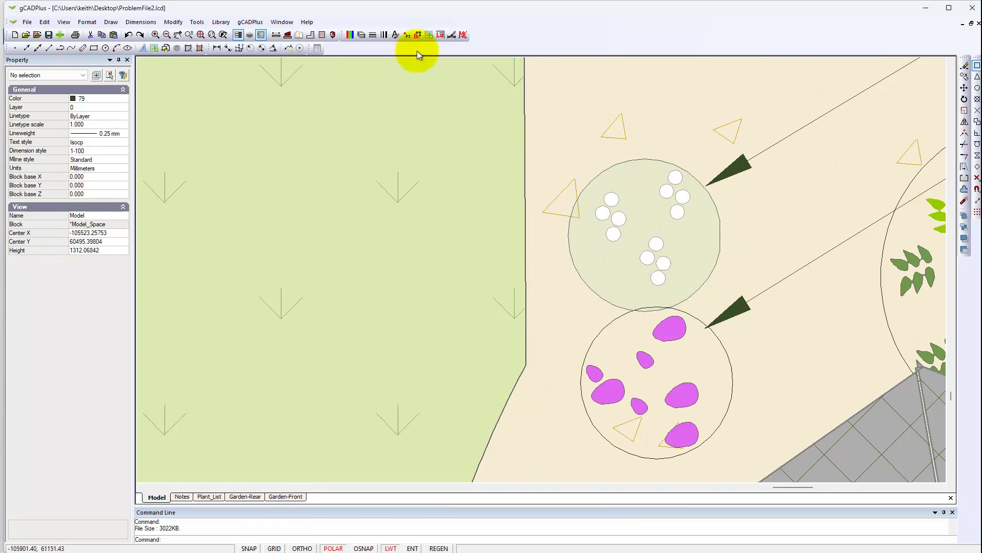
pyautogui.click(418, 36)
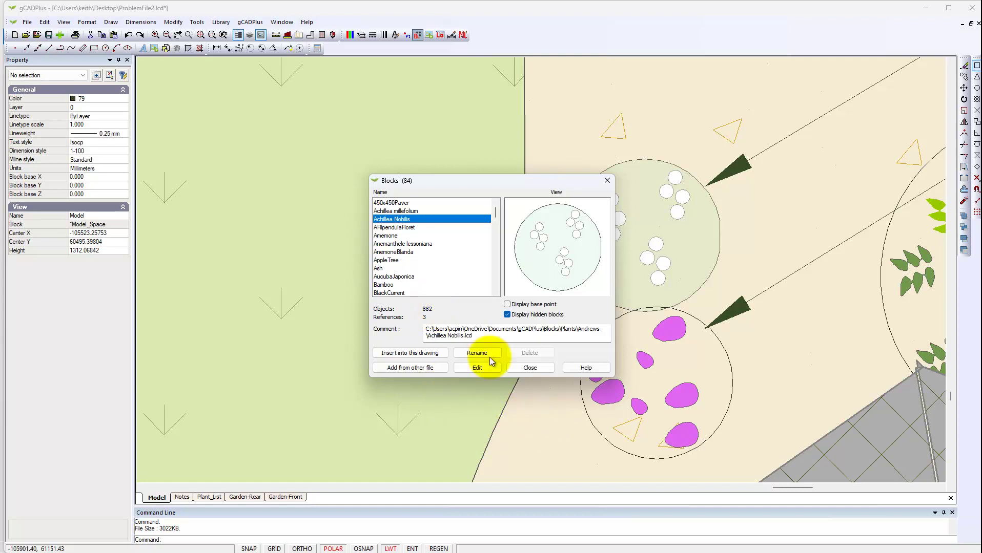
pyautogui.click(411, 211)
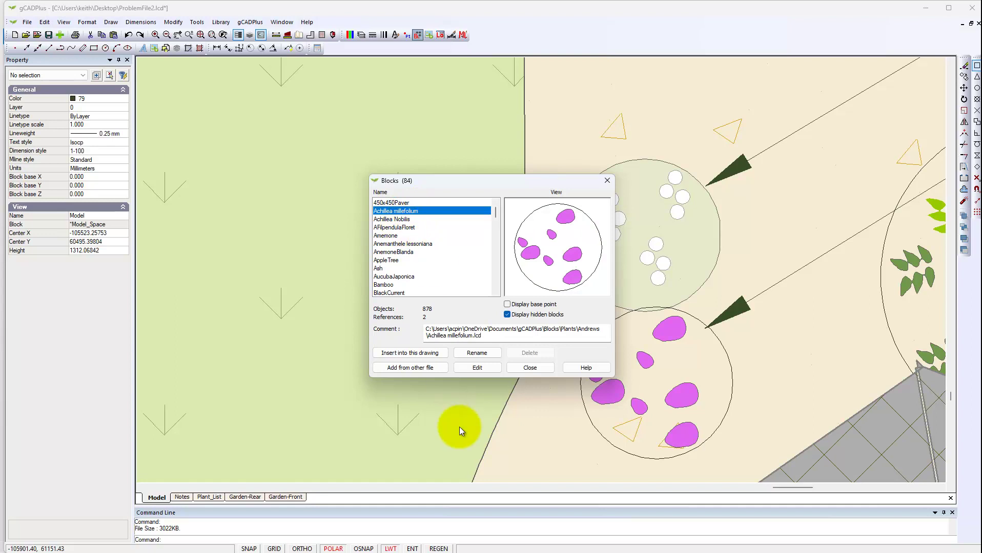
pyautogui.click(539, 367)
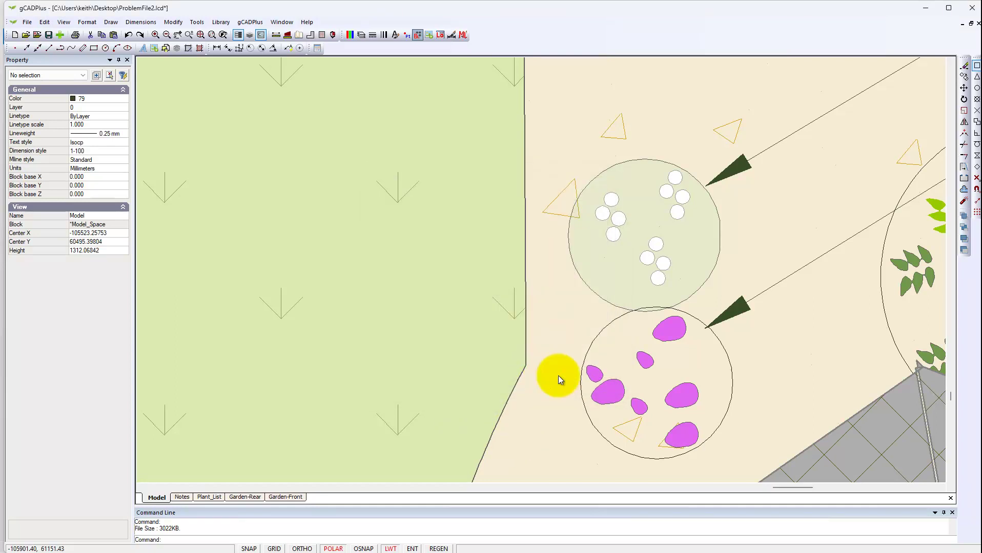
# Close the drawing and reopen ProblemFile2.lcd from the recent files.
pyautogui.click(27, 22)
pyautogui.click(55, 87)
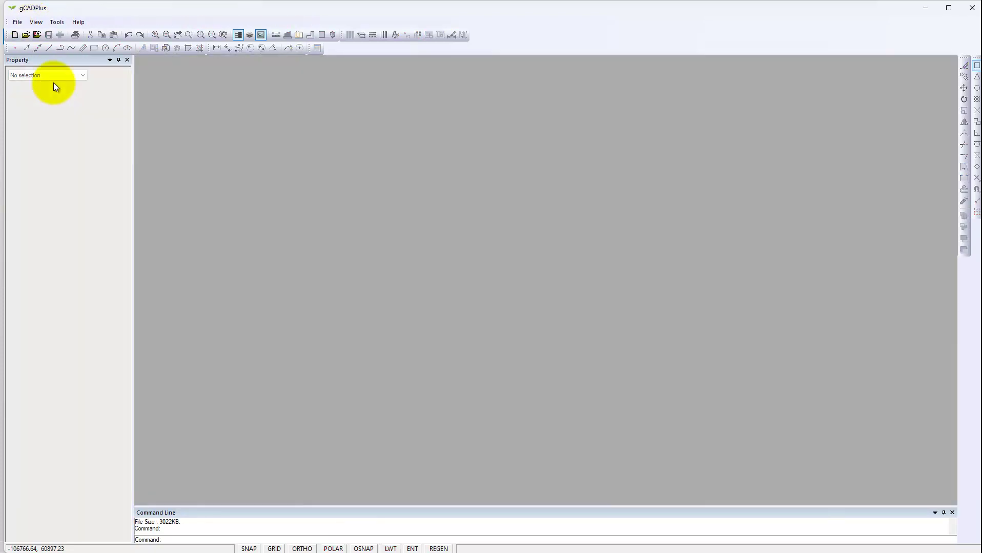
pyautogui.click(37, 35)
pyautogui.click(541, 362)
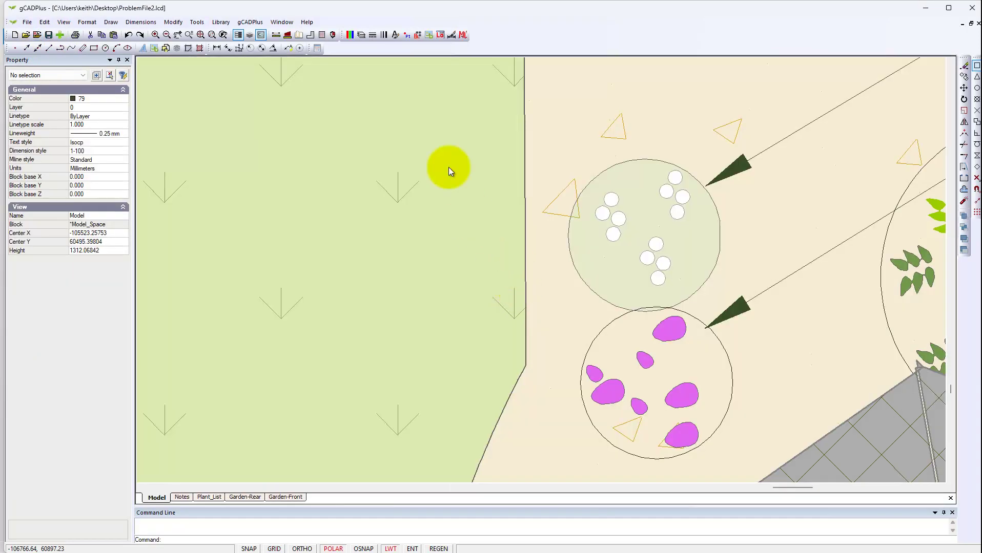
# Confirm in the Blocks list that Achillea millefolium has 8 objects and Achillea Nobilis 13.
pyautogui.click(418, 35)
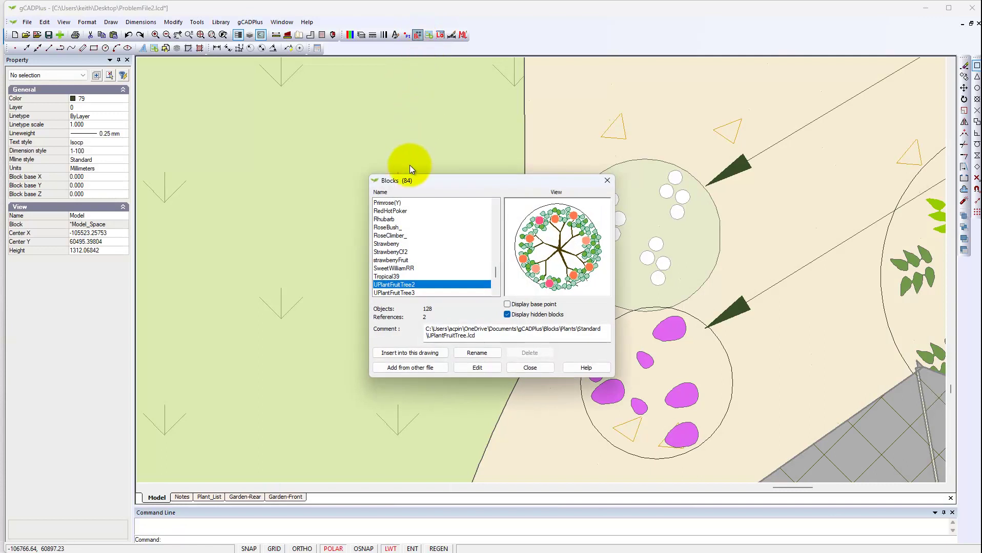
pyautogui.moveTo(496, 273); pyautogui.dragTo(464, 206)
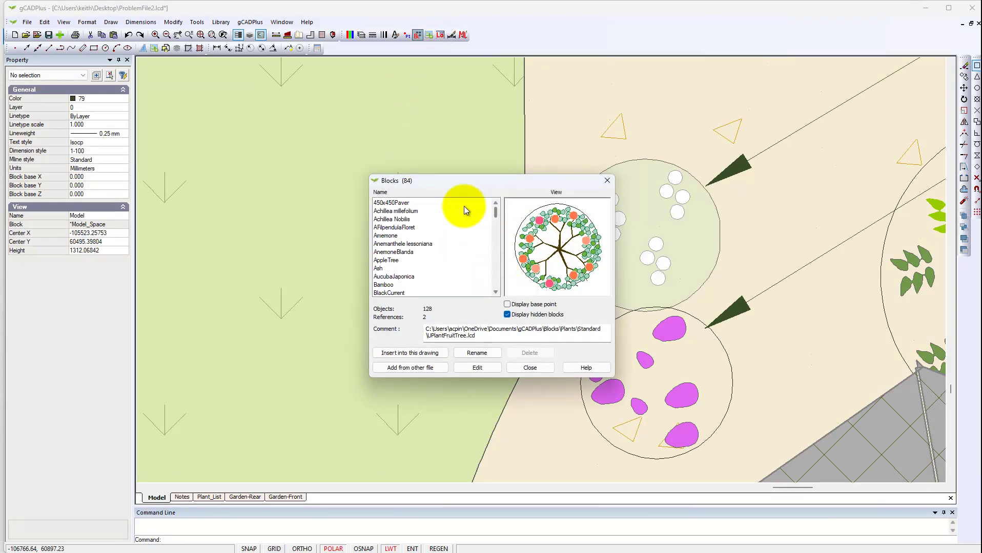
pyautogui.click(405, 212)
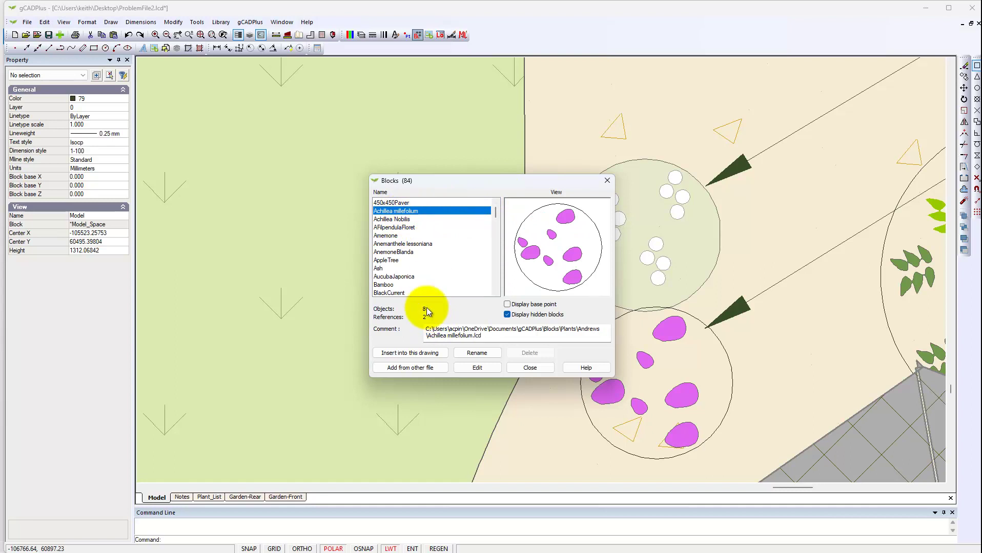
pyautogui.click(398, 220)
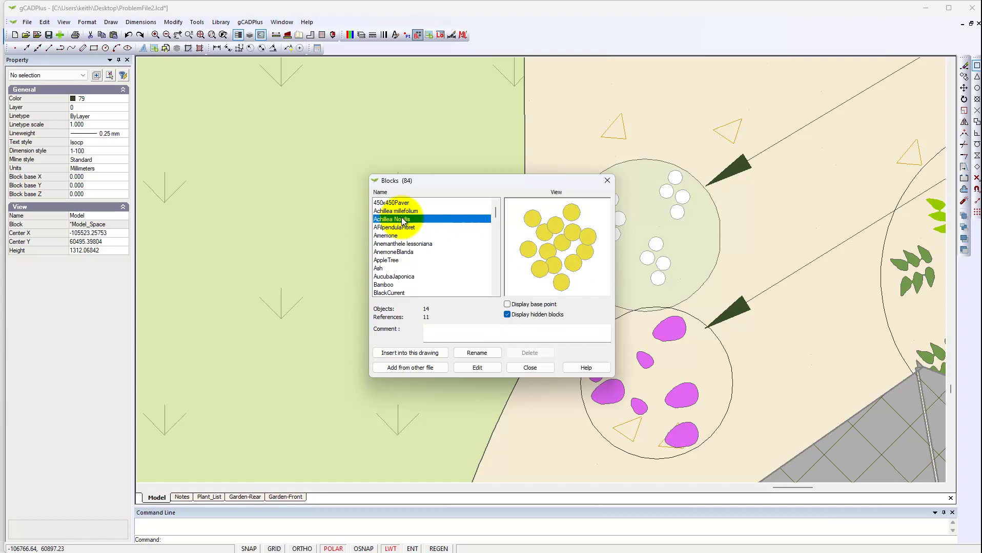
pyautogui.click(528, 368)
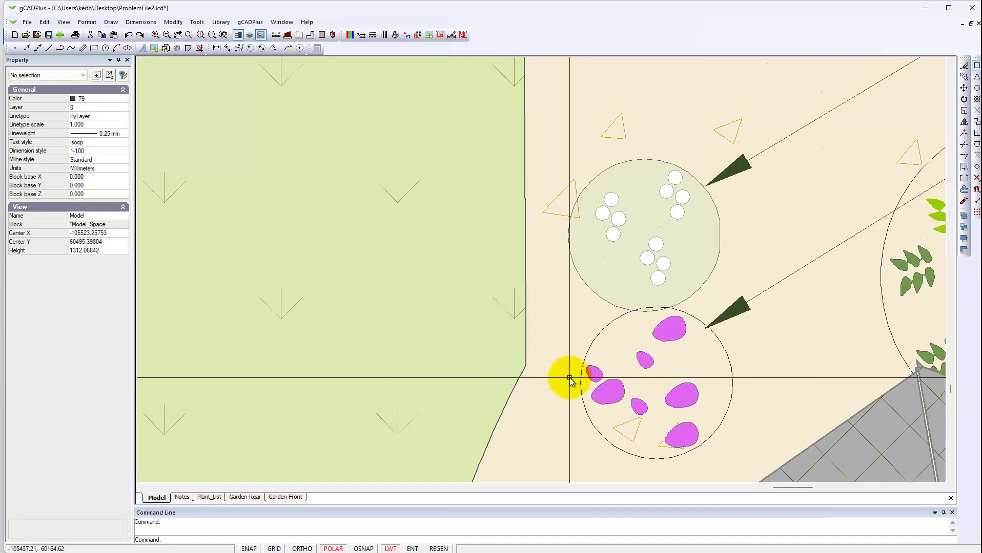
pyautogui.click(28, 22)
pyautogui.click(49, 86)
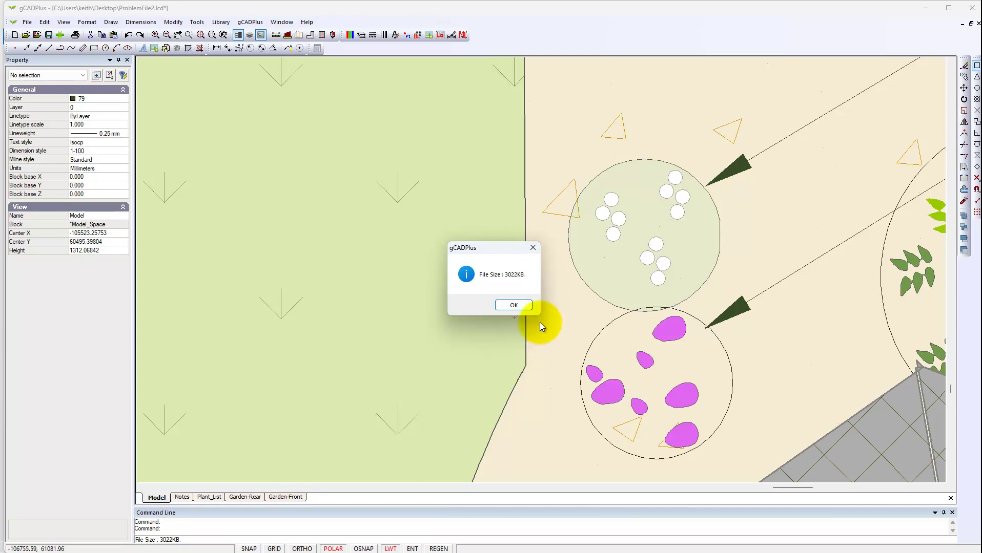
pyautogui.click(519, 306)
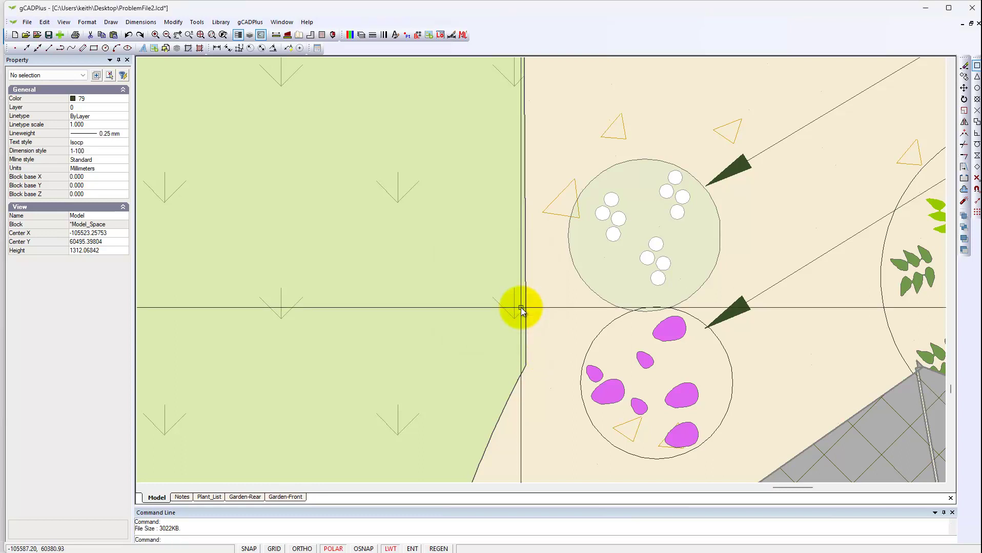